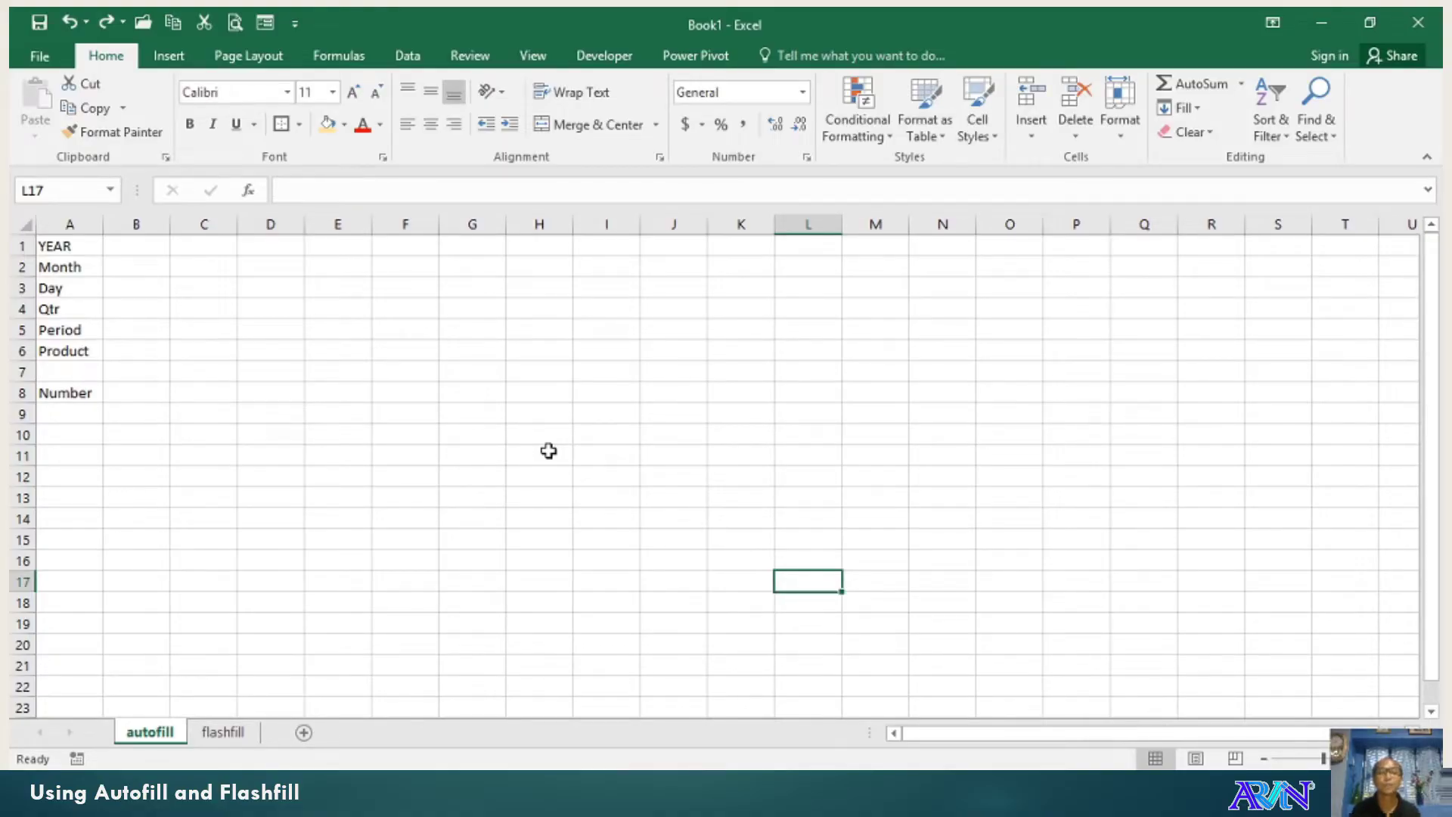
- Enter 1970 in cell B1 beside YEAR
{"action": "key", "text": "Up"}
{"action": "key", "text": "Up"}
{"action": "key", "text": "Up"}
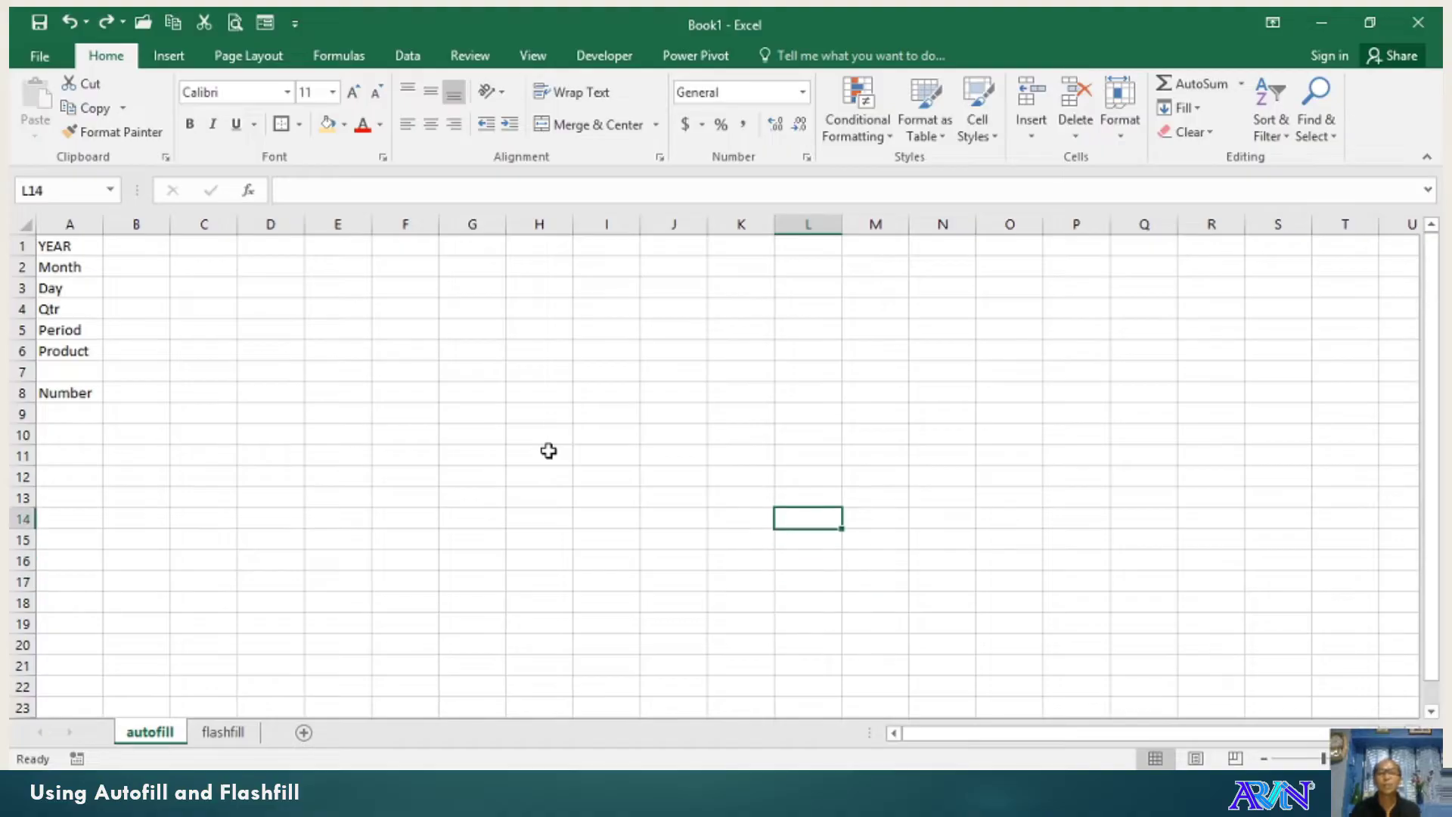
{"action": "key", "text": "Up"}
{"action": "key", "text": "Up"}
{"action": "key", "text": "Up"}
{"action": "key", "text": "Up"}
{"action": "key", "text": "Up"}
{"action": "key", "text": "Up"}
{"action": "key", "text": "Up"}
{"action": "key", "text": "Up"}
{"action": "key", "text": "Home"}
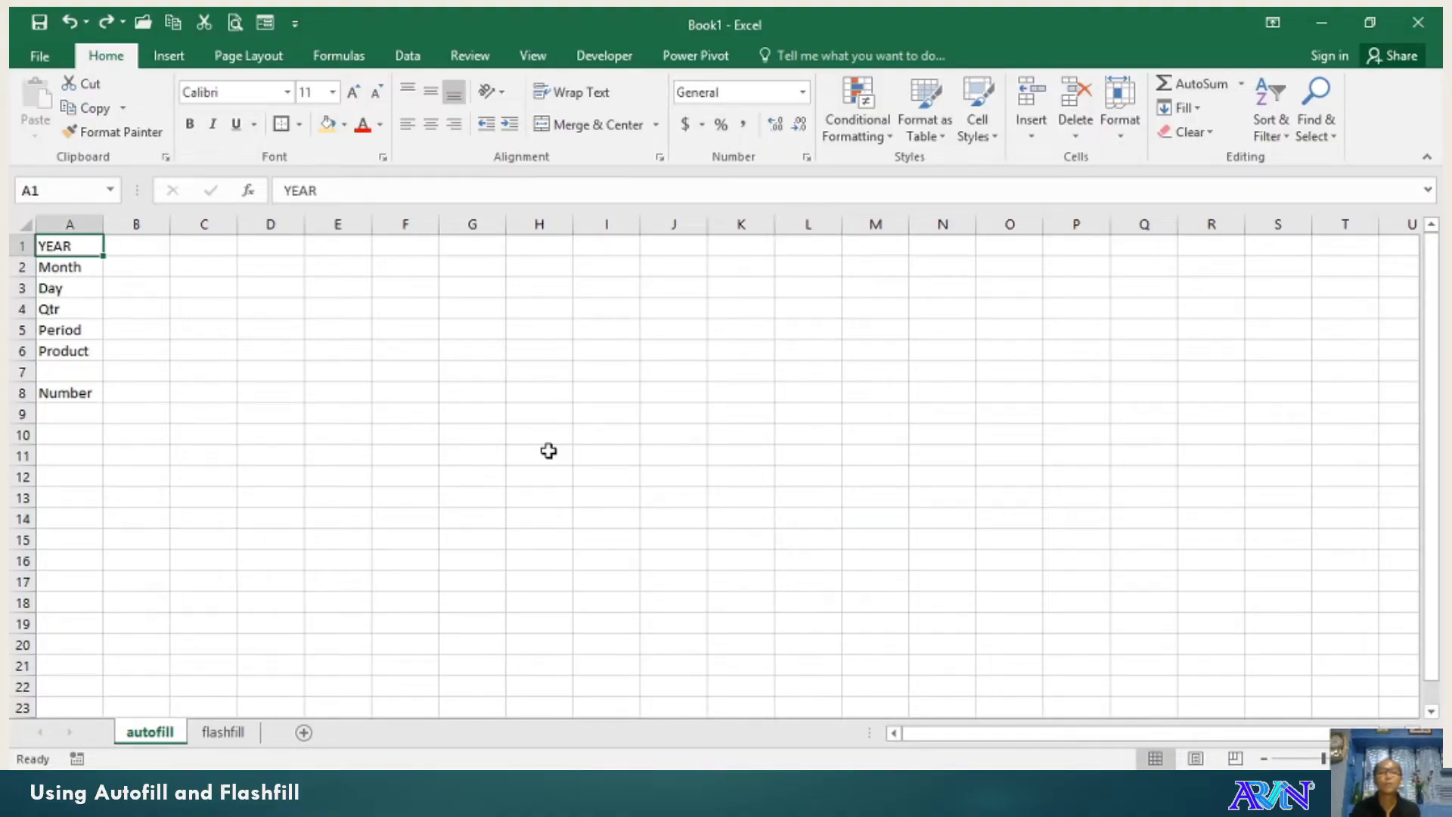
{"action": "key", "text": "Right"}
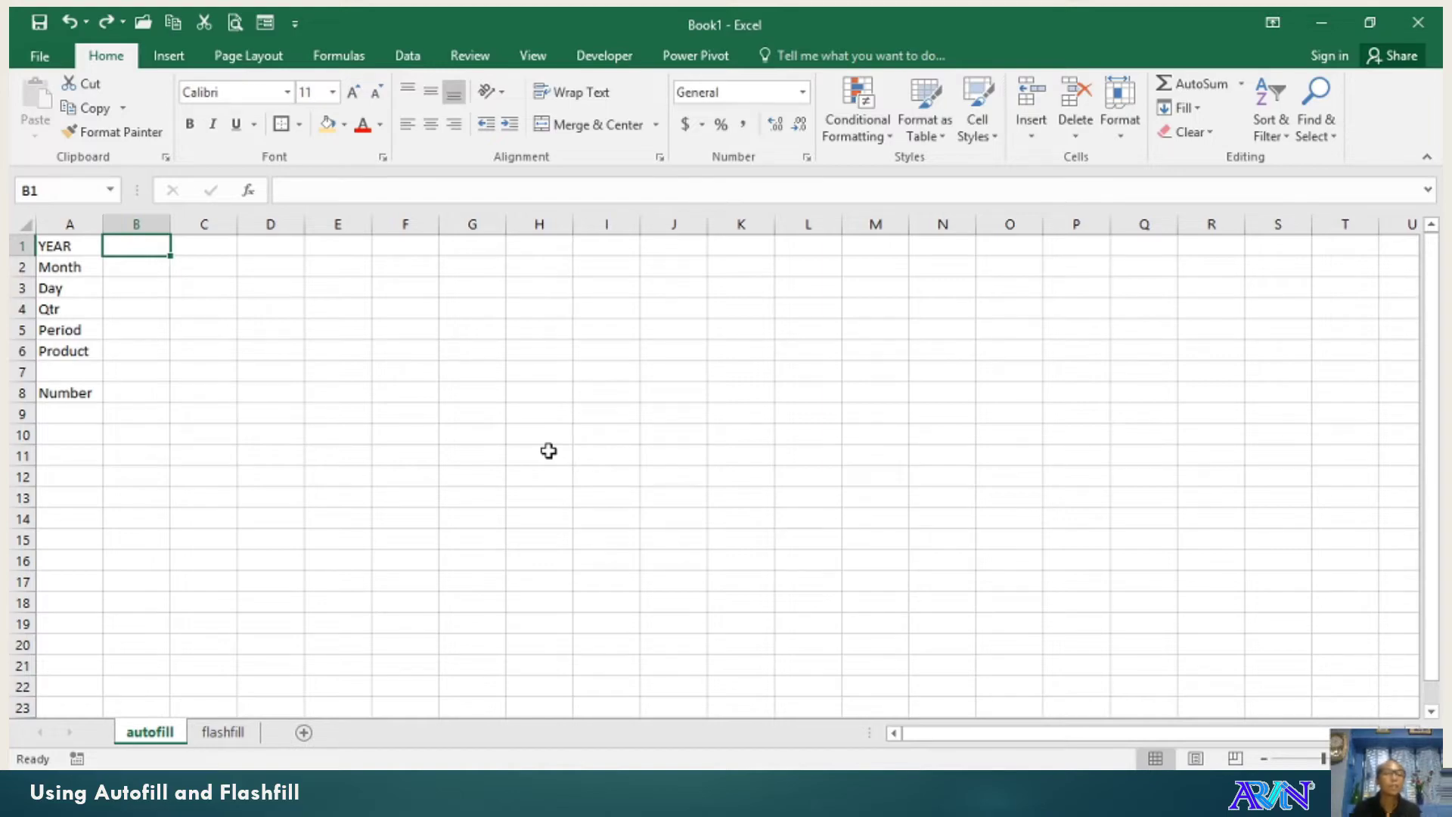
{"action": "type", "text": "1970"}
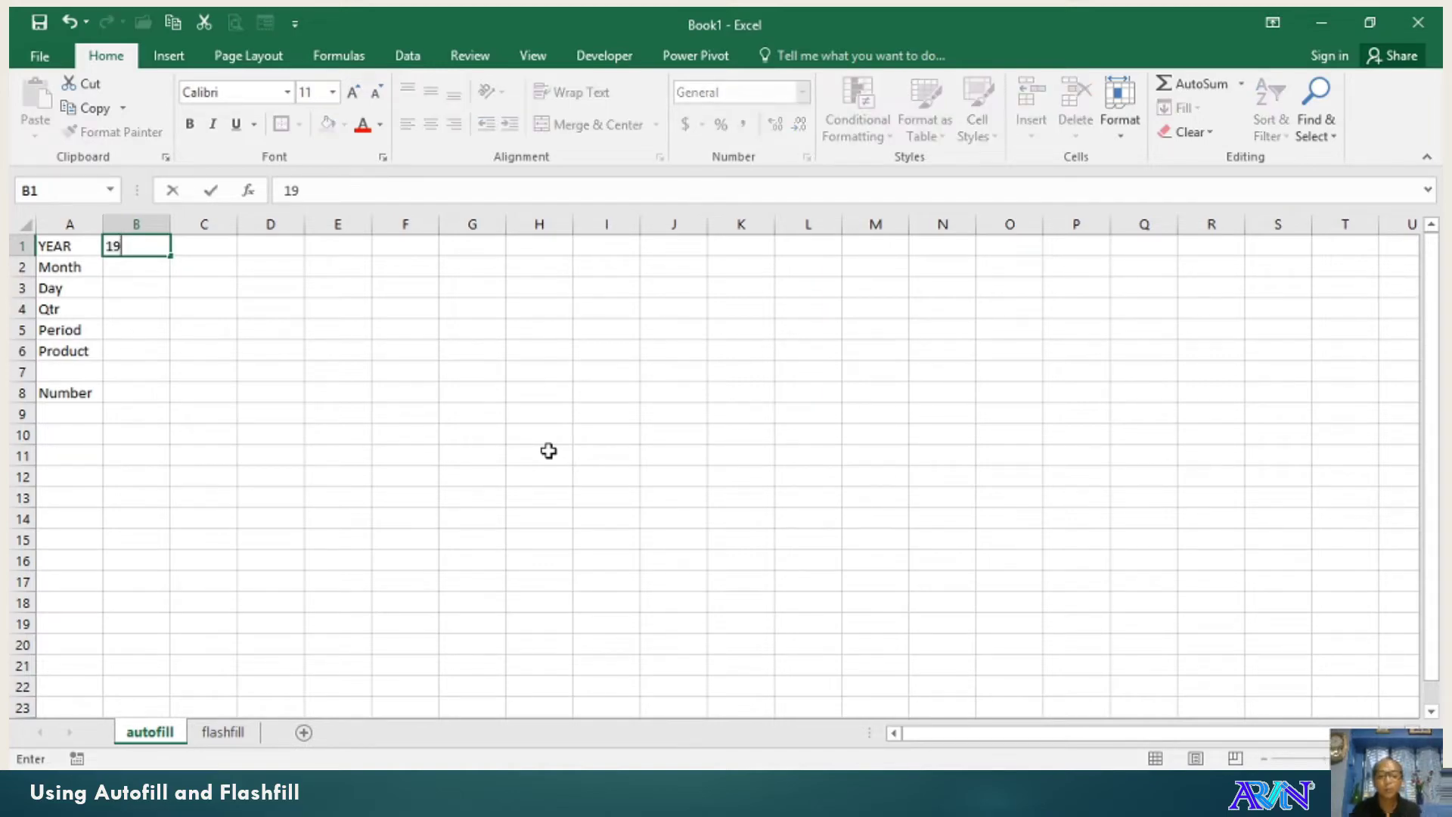
{"action": "key", "text": "Return"}
- Add 1971 in C1 and autofill the years through 1987 in S1
{"action": "key", "text": "Up"}
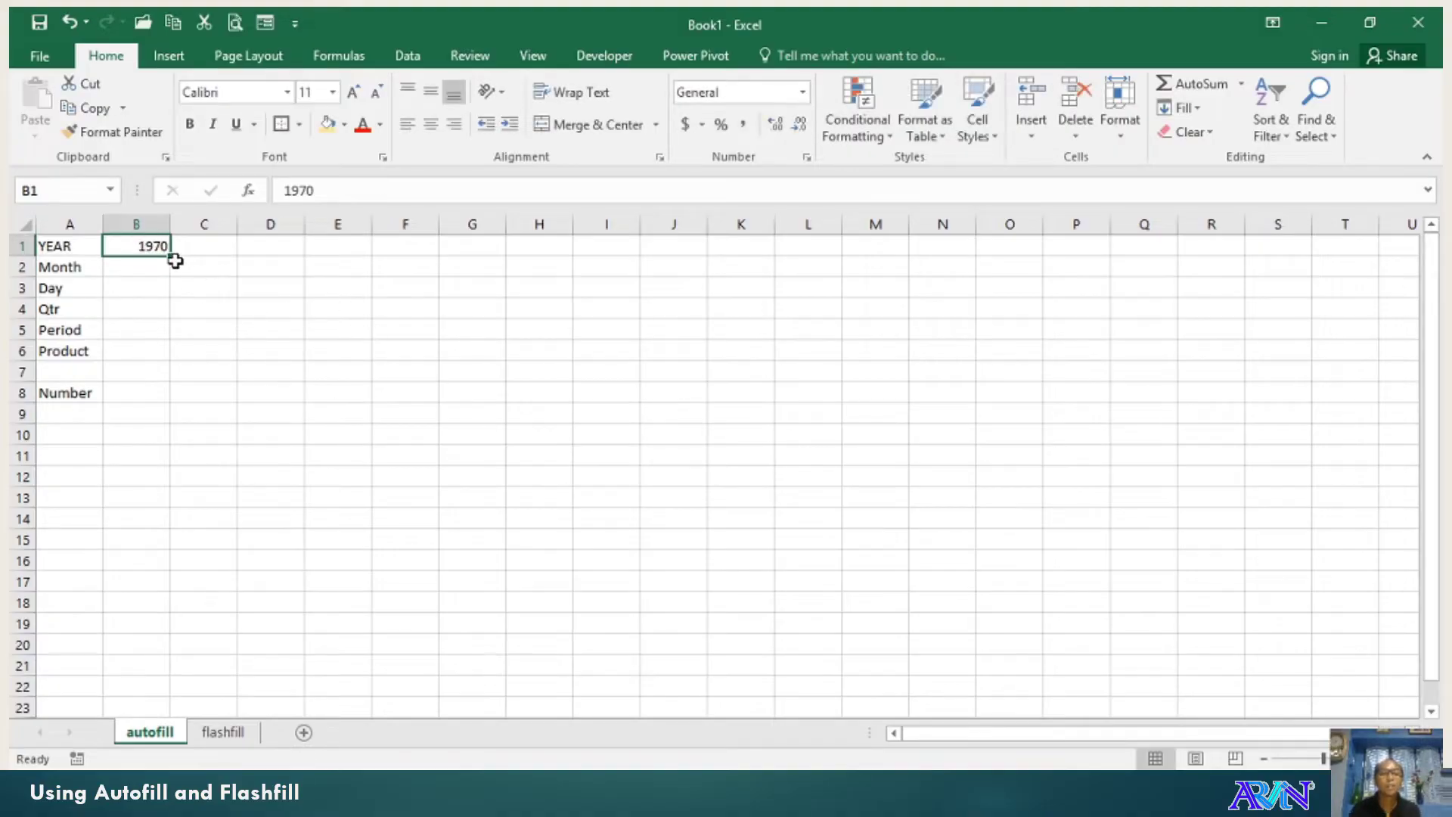
{"action": "mouse_move", "coordinate": [170, 260]}
{"action": "left_mouse_down"}
{"action": "mouse_move", "coordinate": [1080, 257]}
{"action": "mouse_move", "coordinate": [169, 246]}
{"action": "left_mouse_up"}
{"action": "left_click", "coordinate": [205, 245]}
{"action": "type", "text": "1971"}
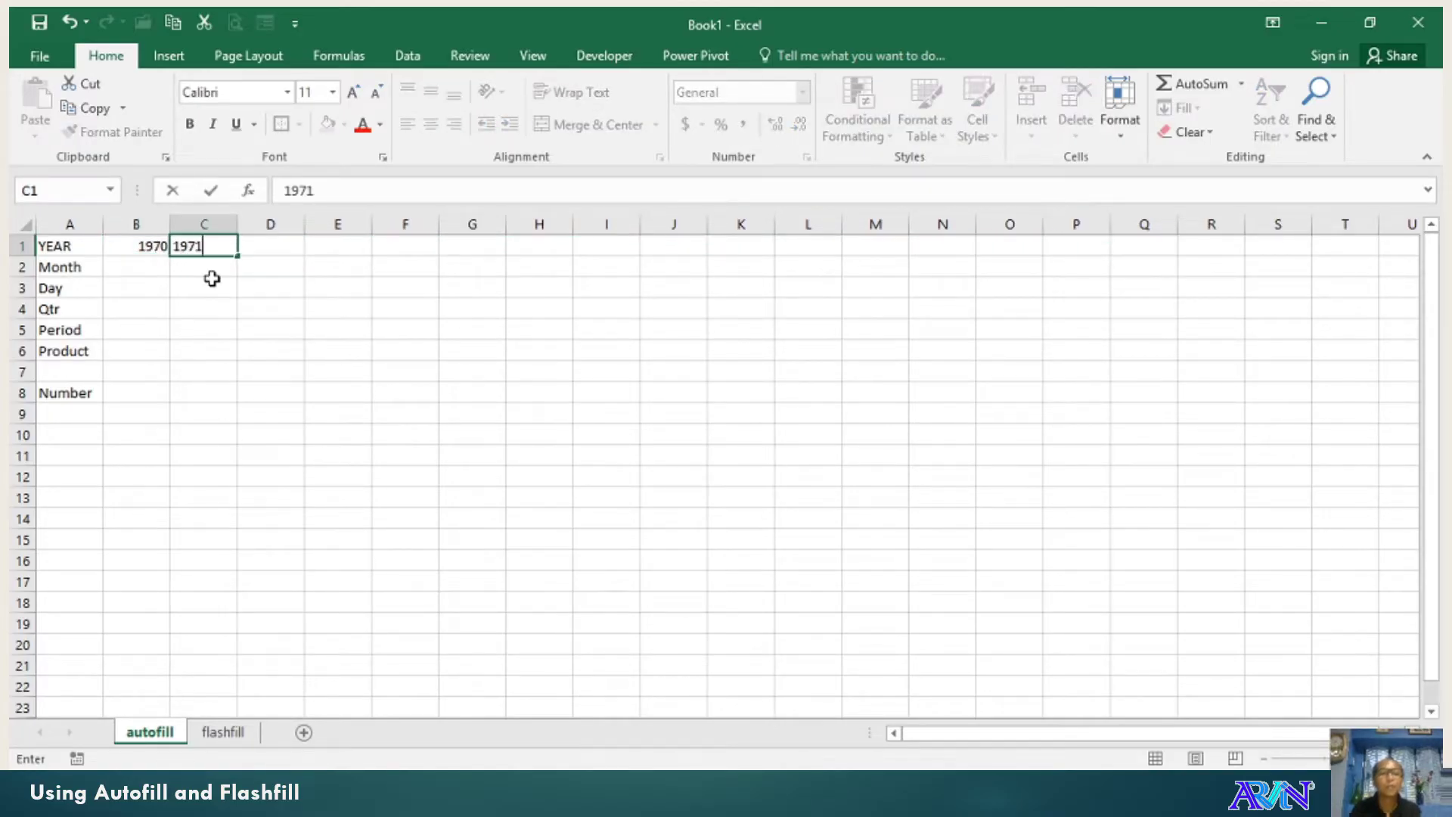
{"action": "key", "text": "Left"}
{"action": "key", "text": "shift+Right"}
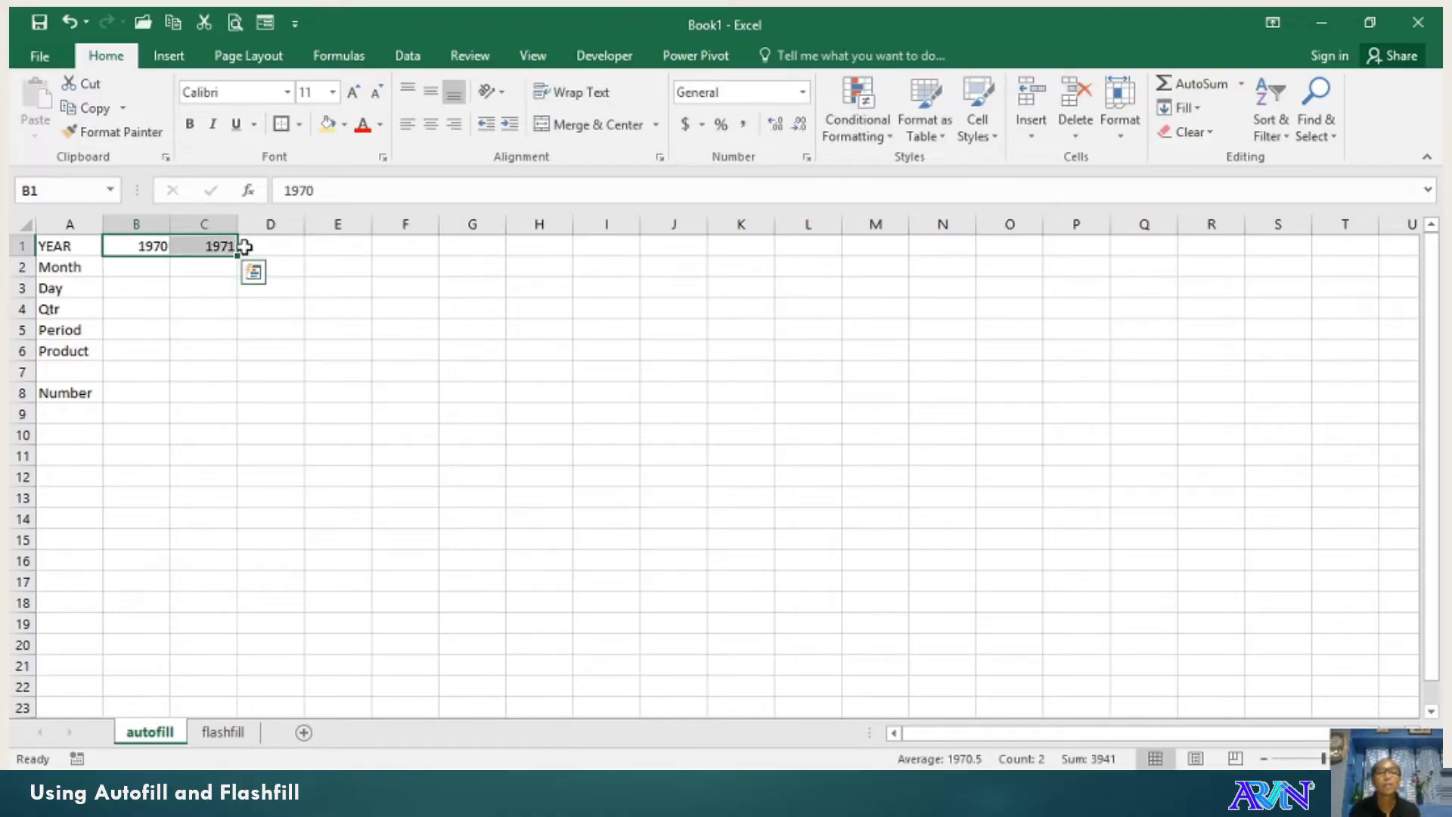
{"action": "left_click_drag", "start_coordinate": [240, 255], "coordinate": [1121, 257]}
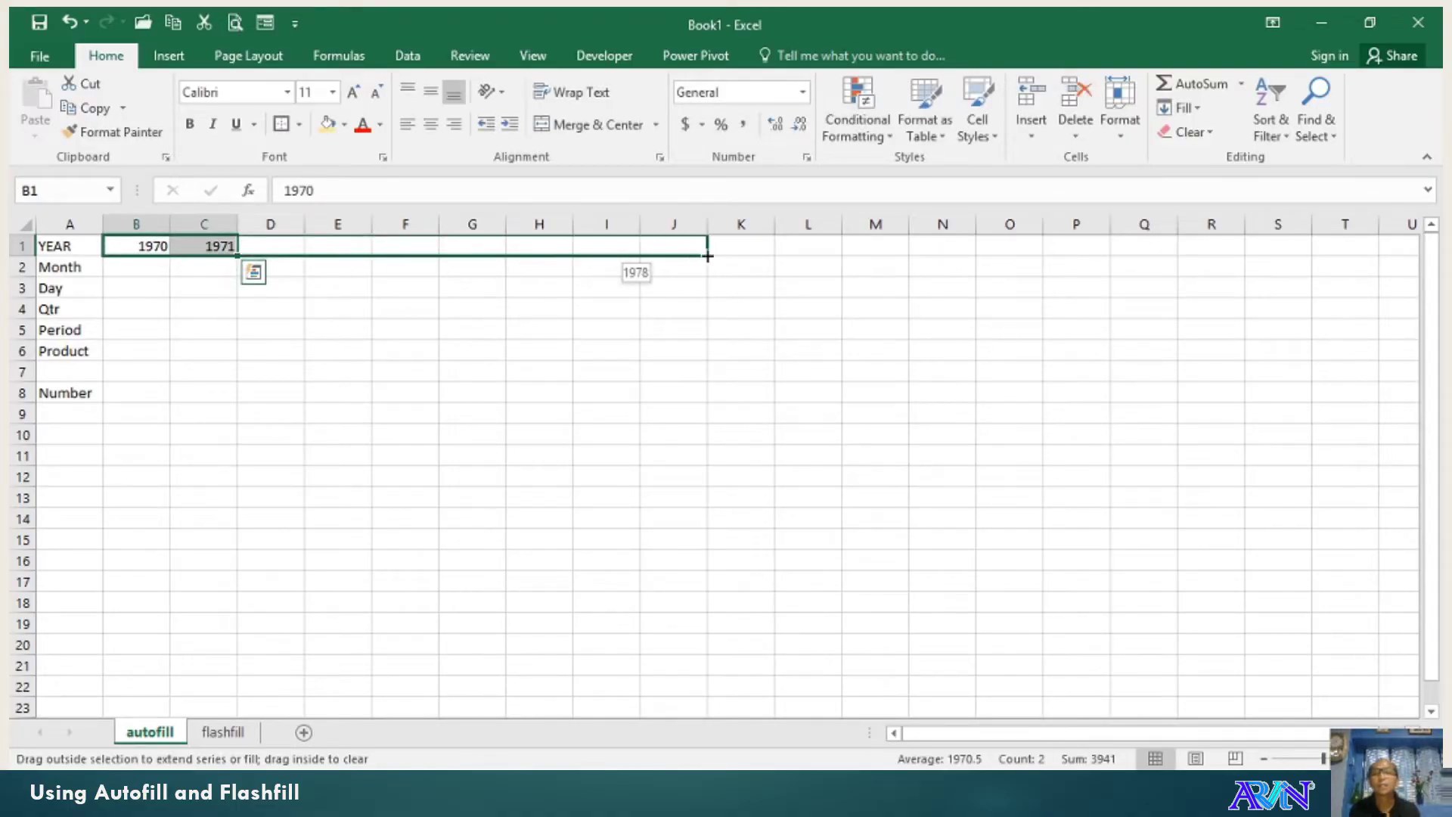
{"action": "left_click_drag", "start_coordinate": [1122, 256], "coordinate": [1312, 256]}
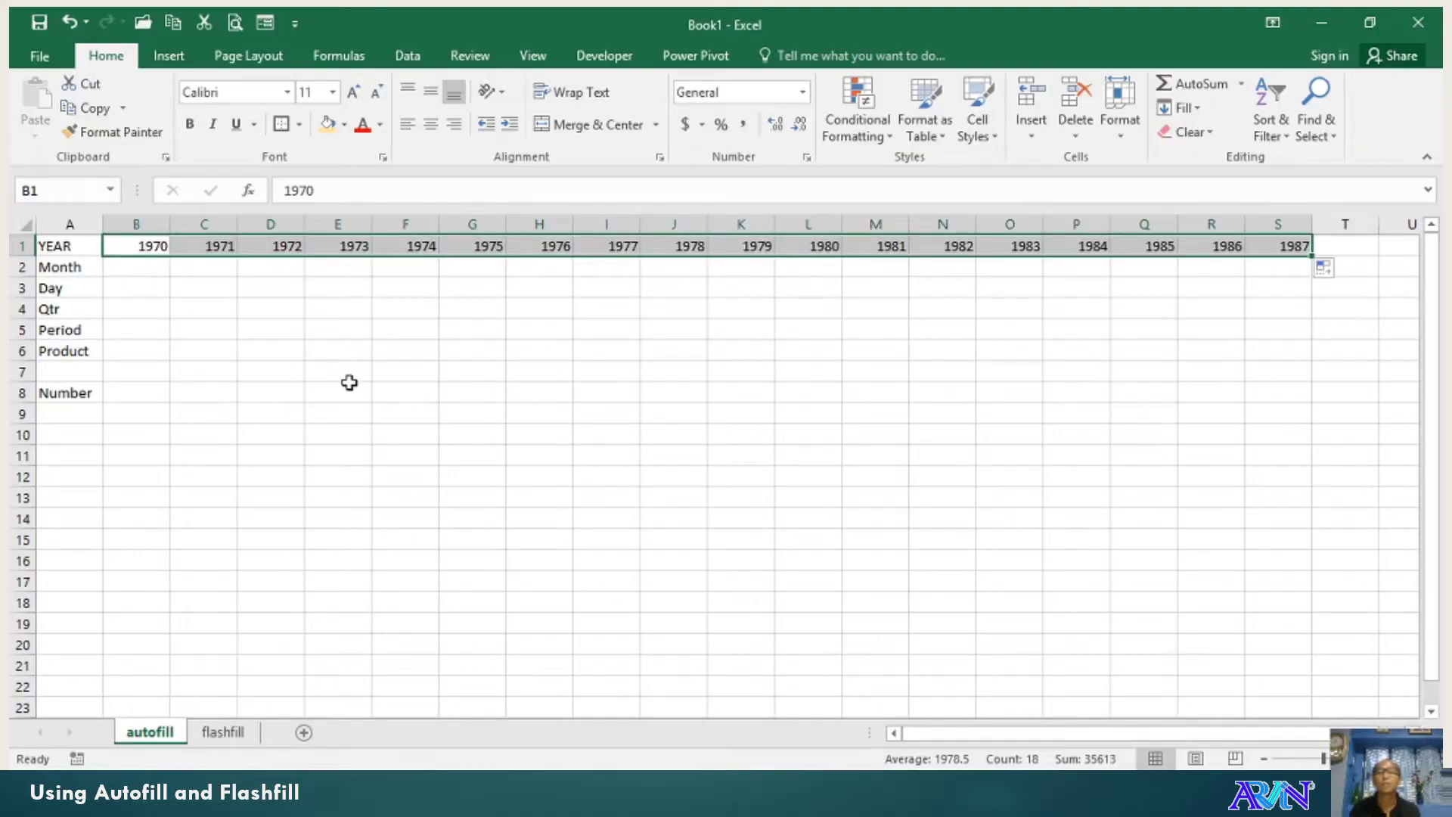
- Enter January in B2 and autofill the months through December in M2
{"action": "left_click", "coordinate": [124, 267]}
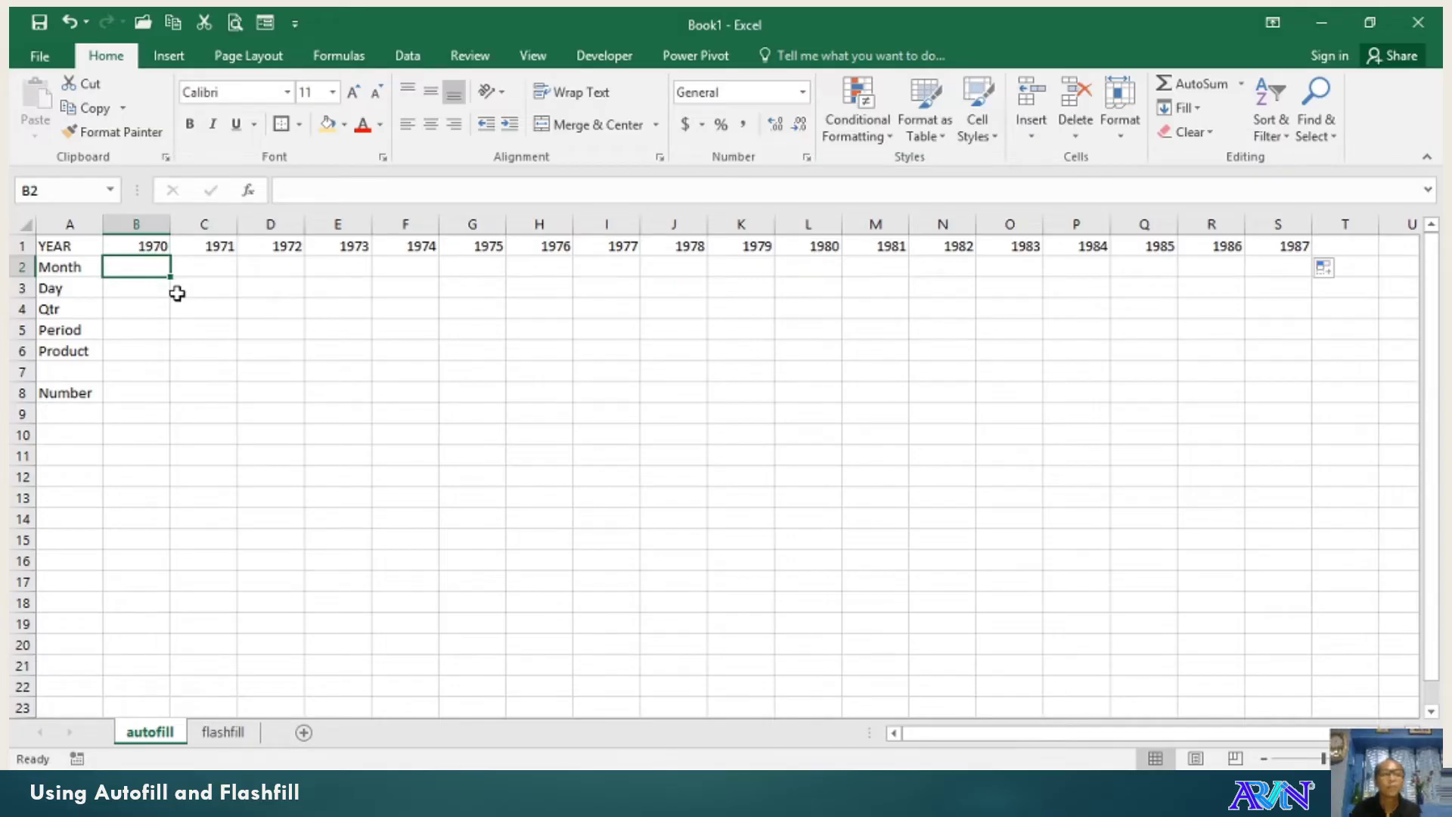
{"action": "type", "text": "Mo"}
{"action": "key", "text": "BackSpace"}
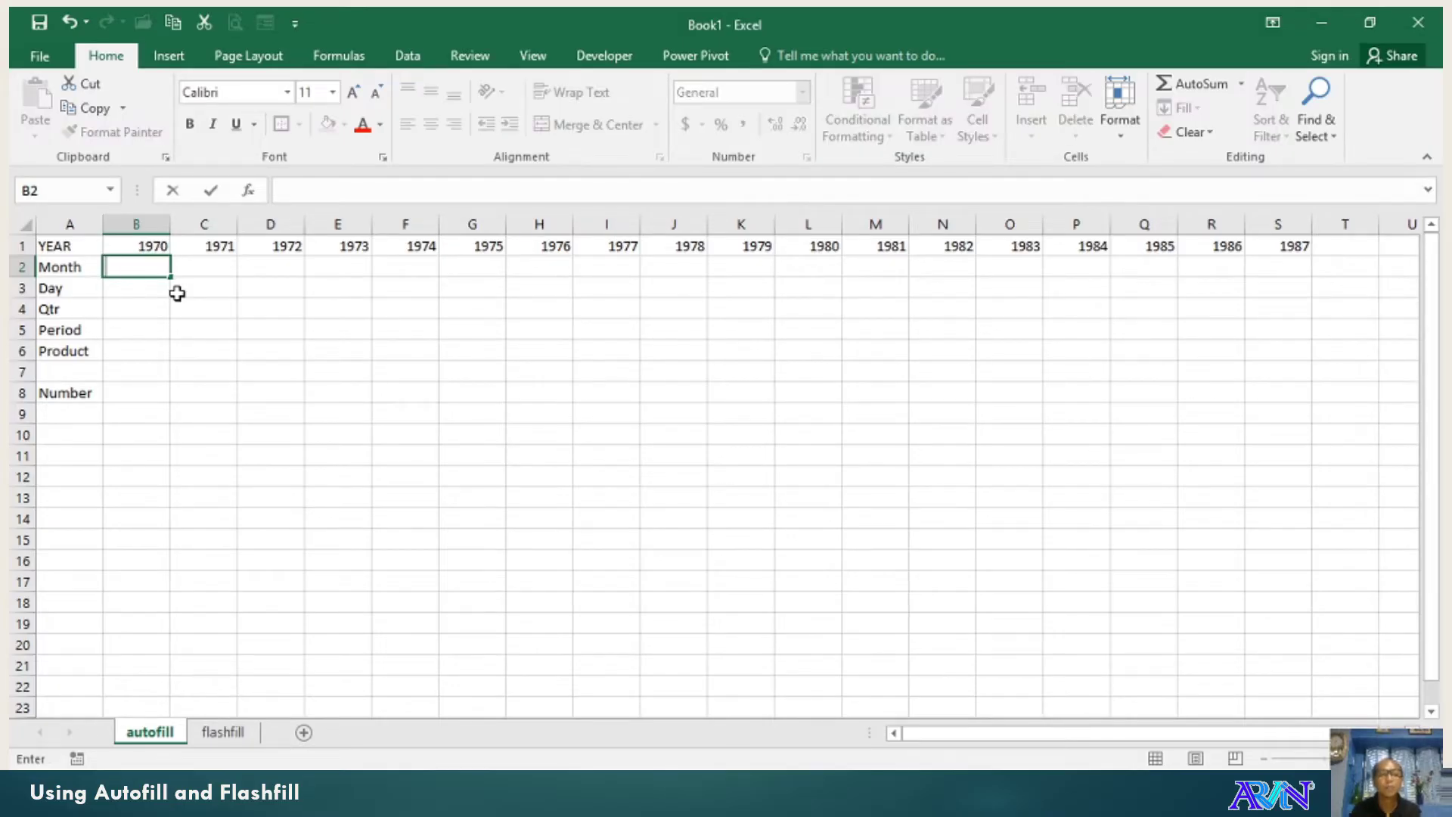
{"action": "type", "text": "anuar"}
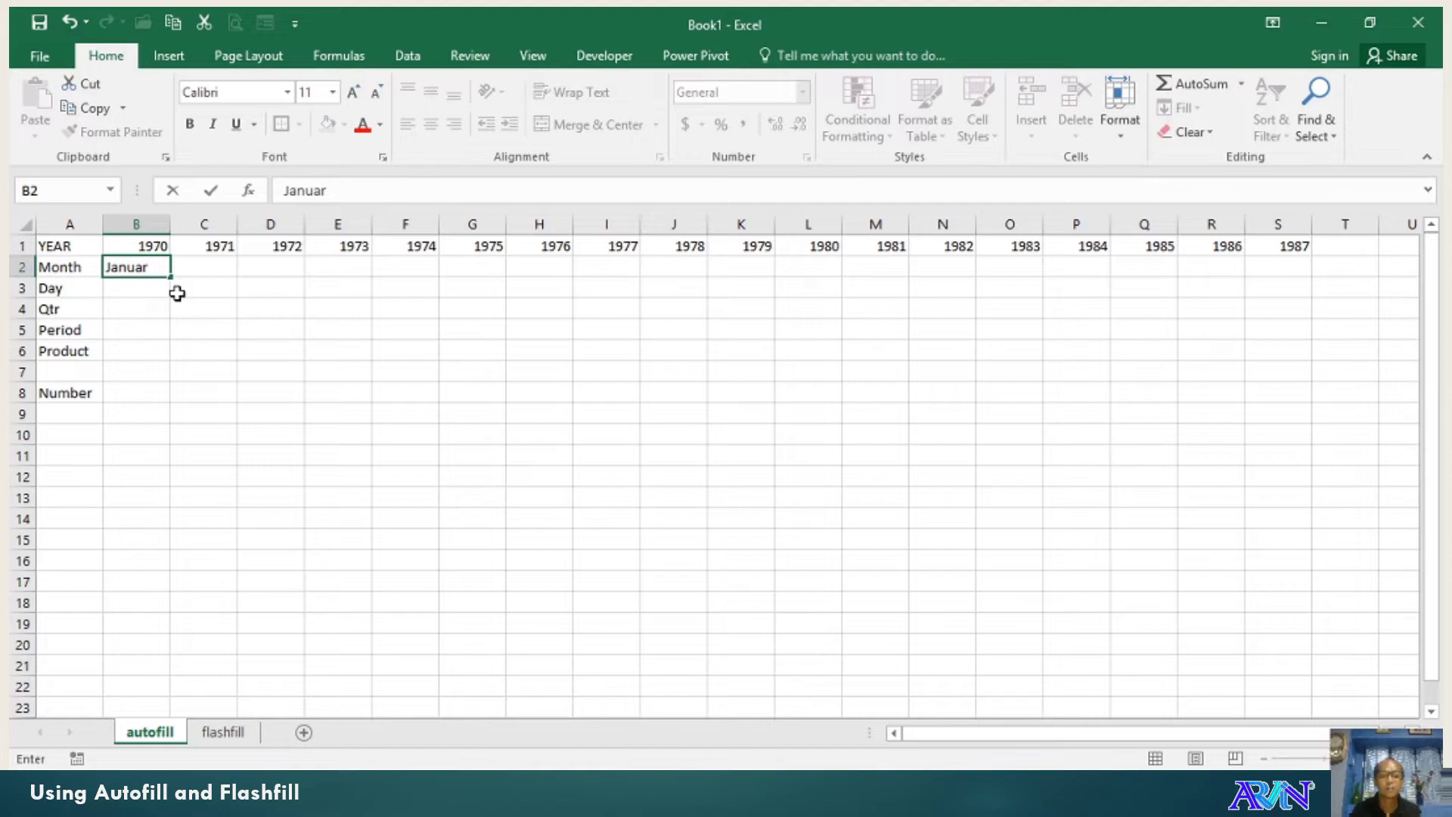
{"action": "type", "text": "y"}
{"action": "key", "text": "Return"}
{"action": "key", "text": "Up"}
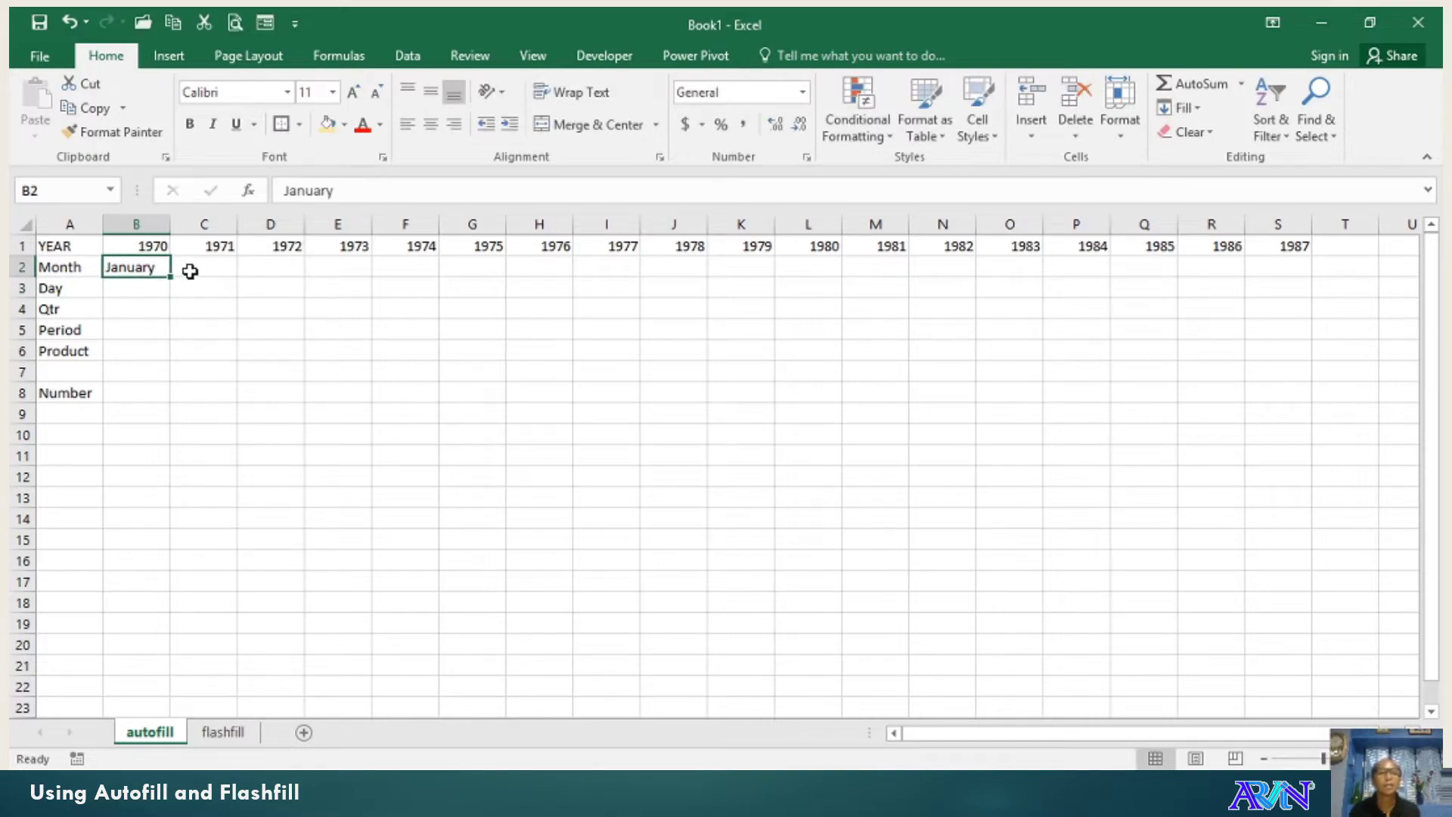
{"action": "left_click_drag", "start_coordinate": [171, 279], "coordinate": [1191, 258]}
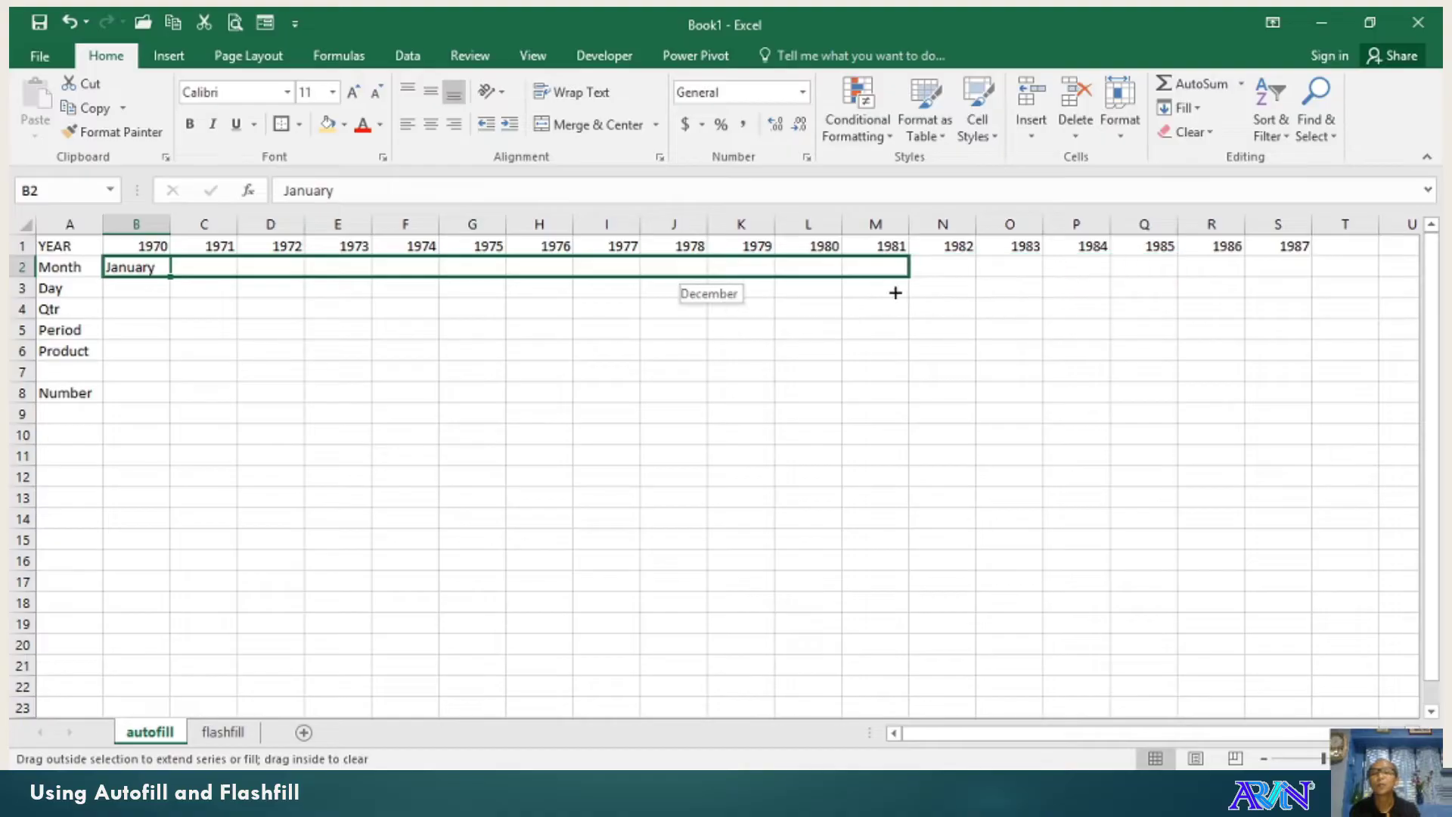
{"action": "mouse_move", "coordinate": [1191, 258]}
{"action": "left_mouse_down"}
{"action": "mouse_move", "coordinate": [840, 295]}
{"action": "mouse_move", "coordinate": [890, 286]}
{"action": "left_mouse_up"}
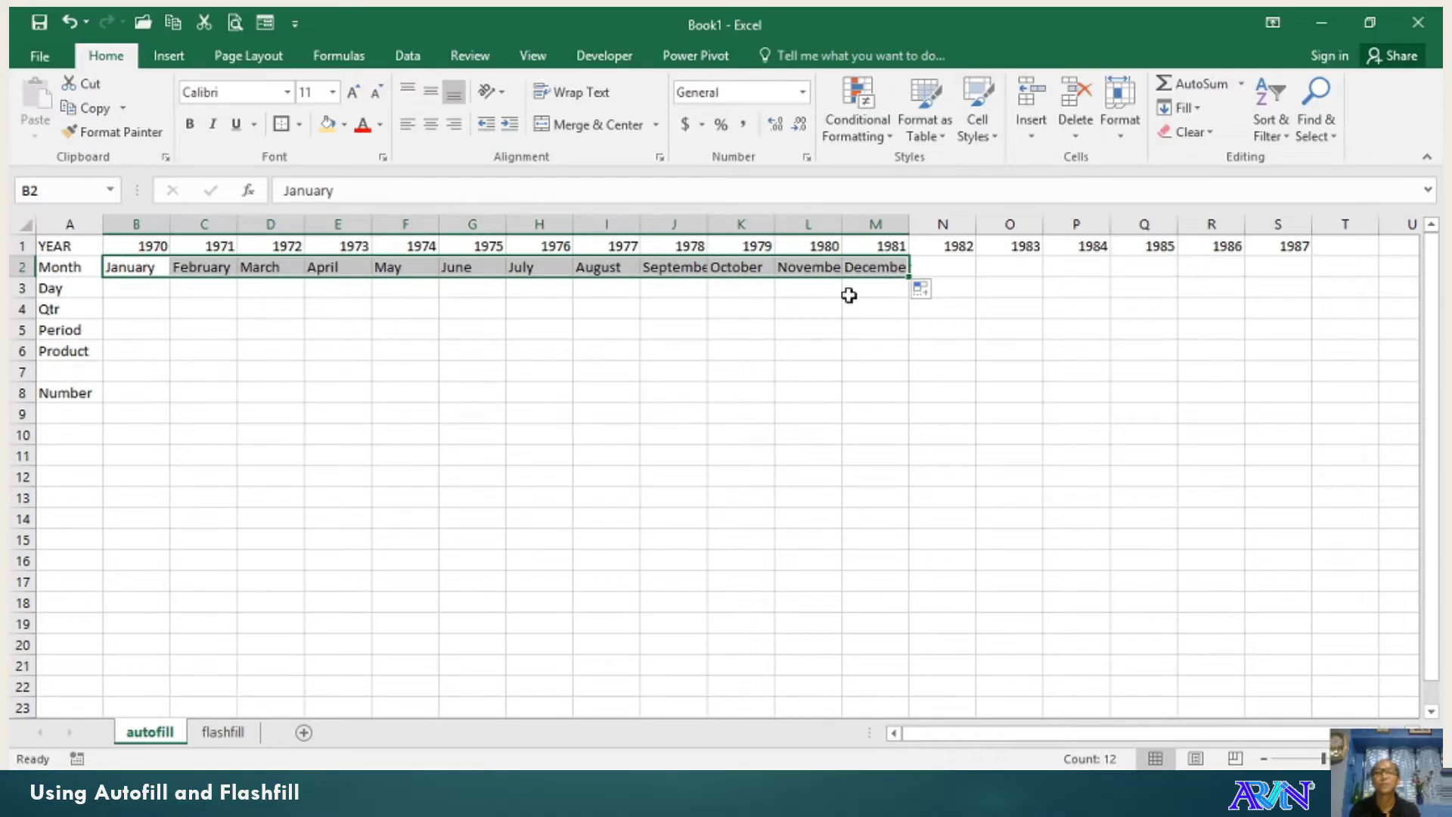
- Insert a blank row 3 below Month and enter Jan in B3
{"action": "right_click", "coordinate": [12, 289]}
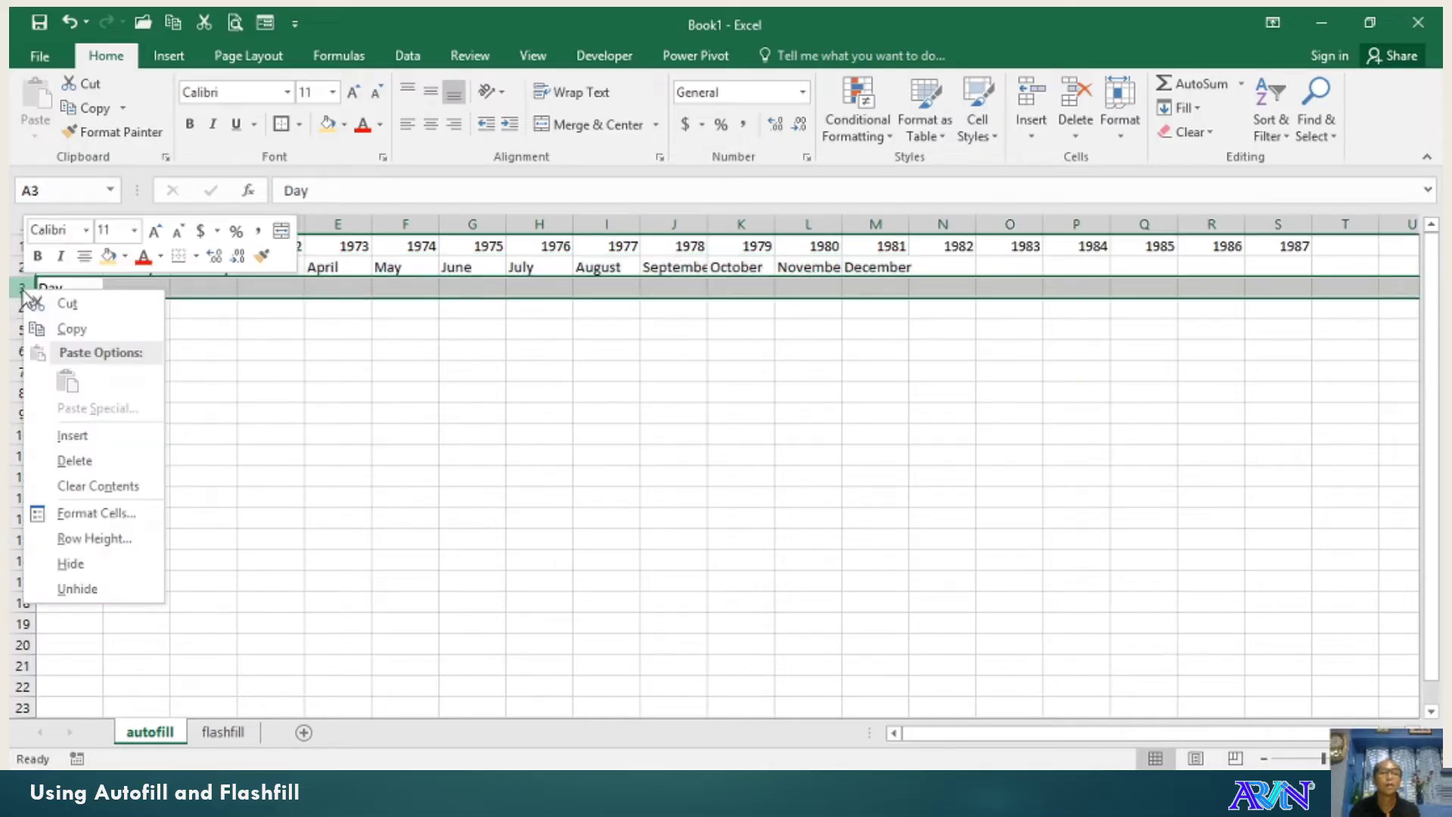
{"action": "left_click", "coordinate": [95, 425]}
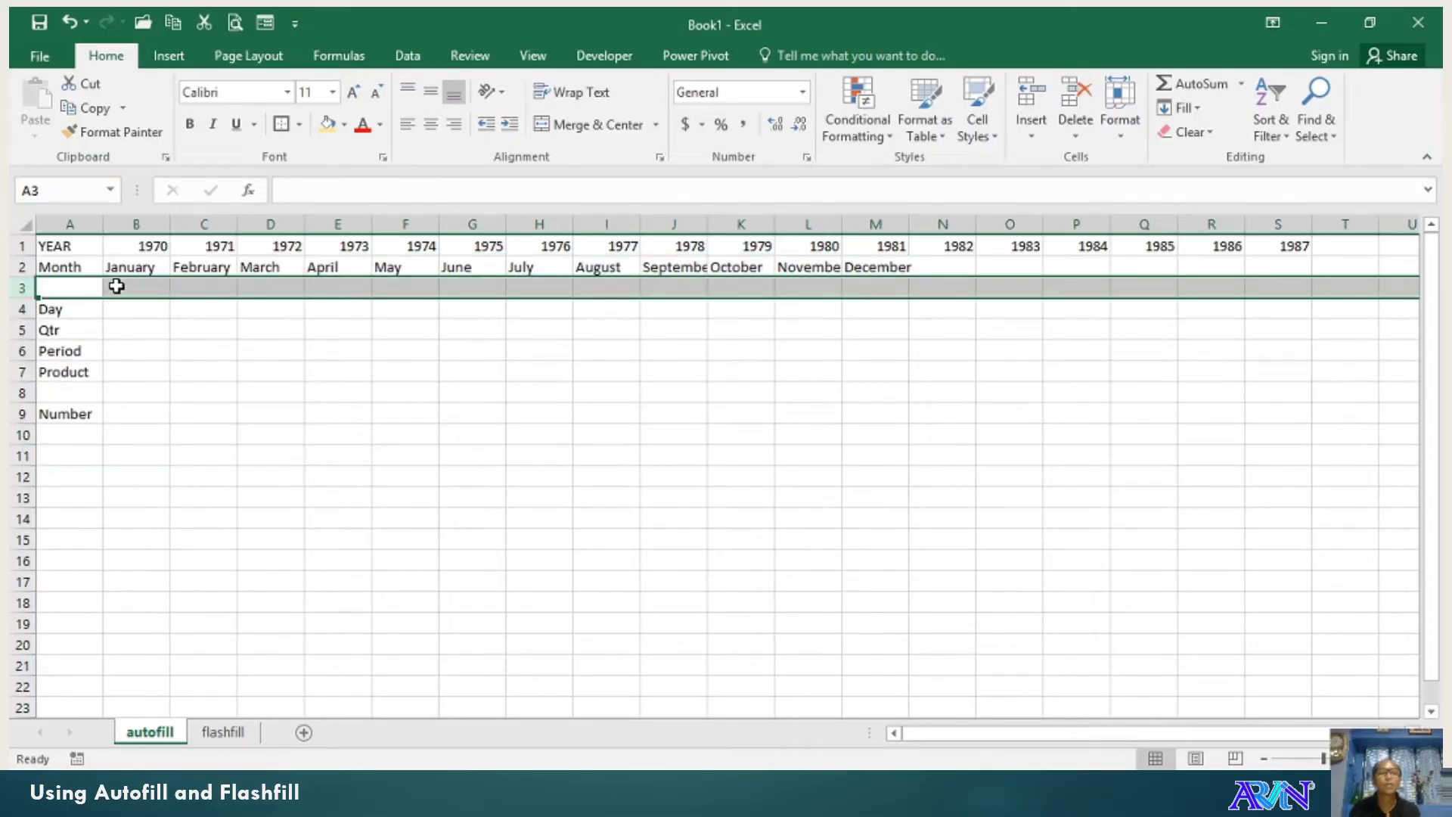
{"action": "left_click", "coordinate": [116, 286]}
{"action": "type", "text": "J"}
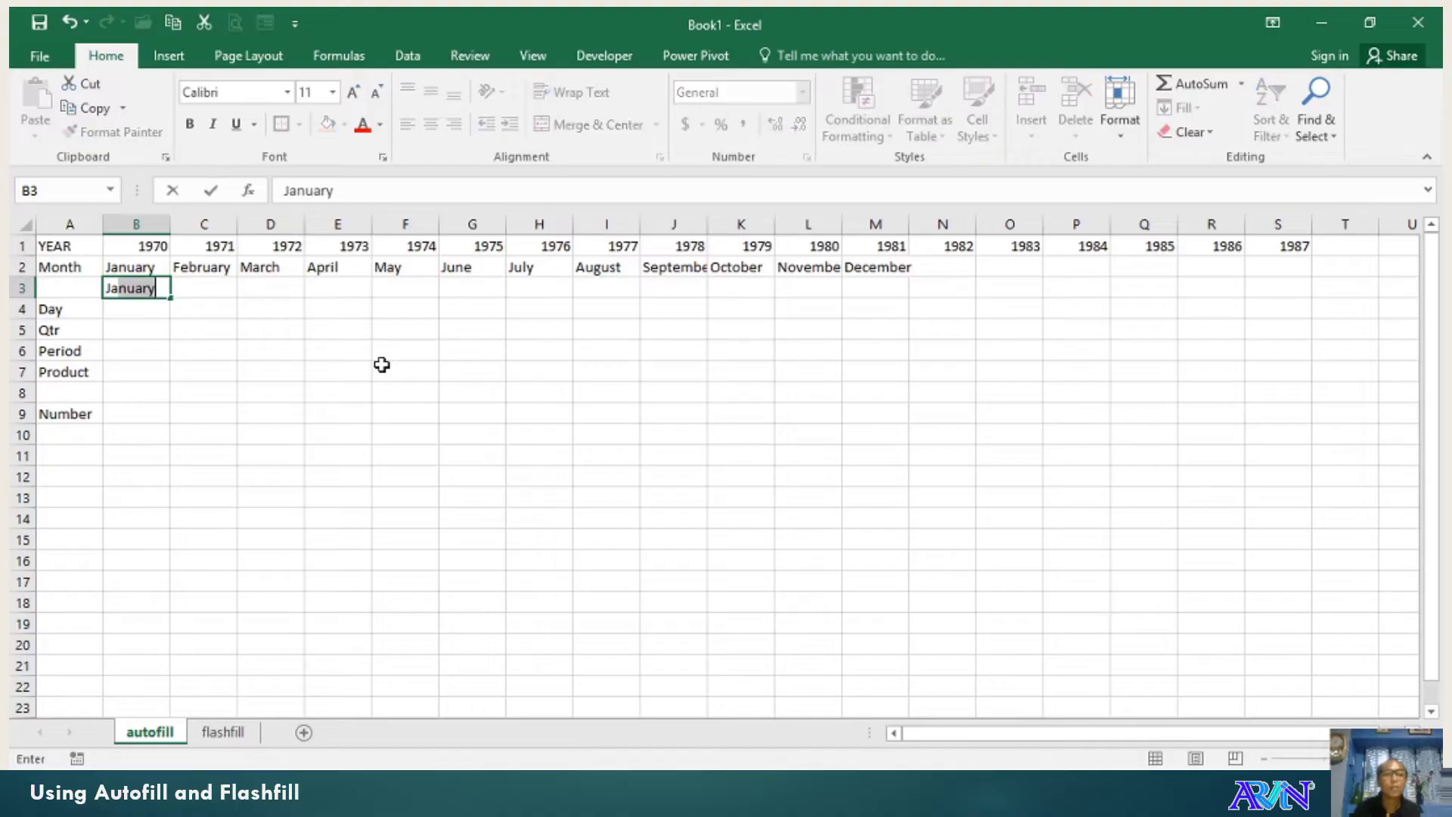
{"action": "key", "text": "Delete"}
{"action": "key", "text": "Return"}
{"action": "key", "text": "Up"}
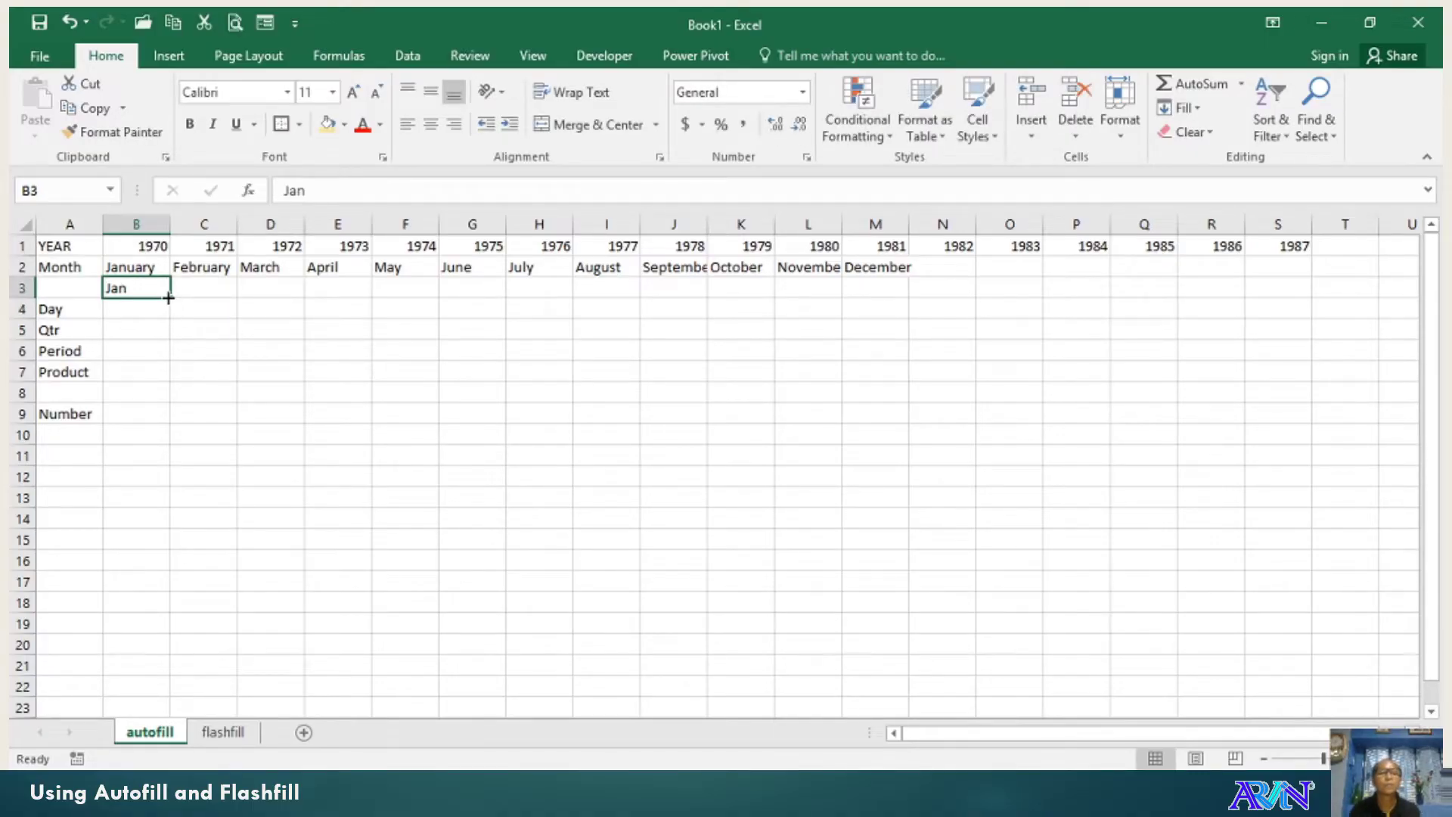
- Autofill Jan through Dec across B3:M3, undoing an accidental downward fill
{"action": "left_click_drag", "start_coordinate": [175, 299], "coordinate": [189, 564]}
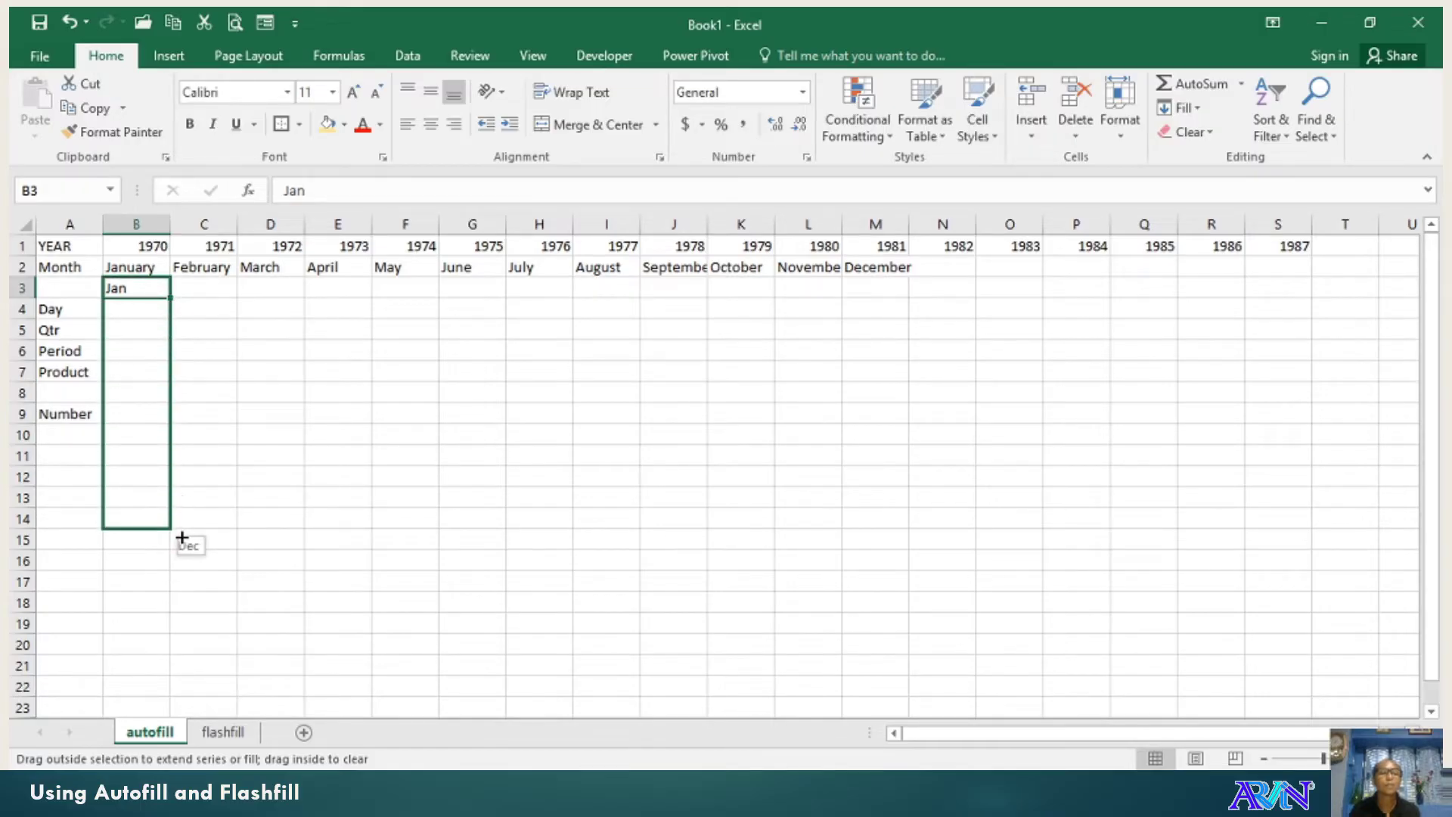
{"action": "left_click_drag", "start_coordinate": [189, 563], "coordinate": [183, 546]}
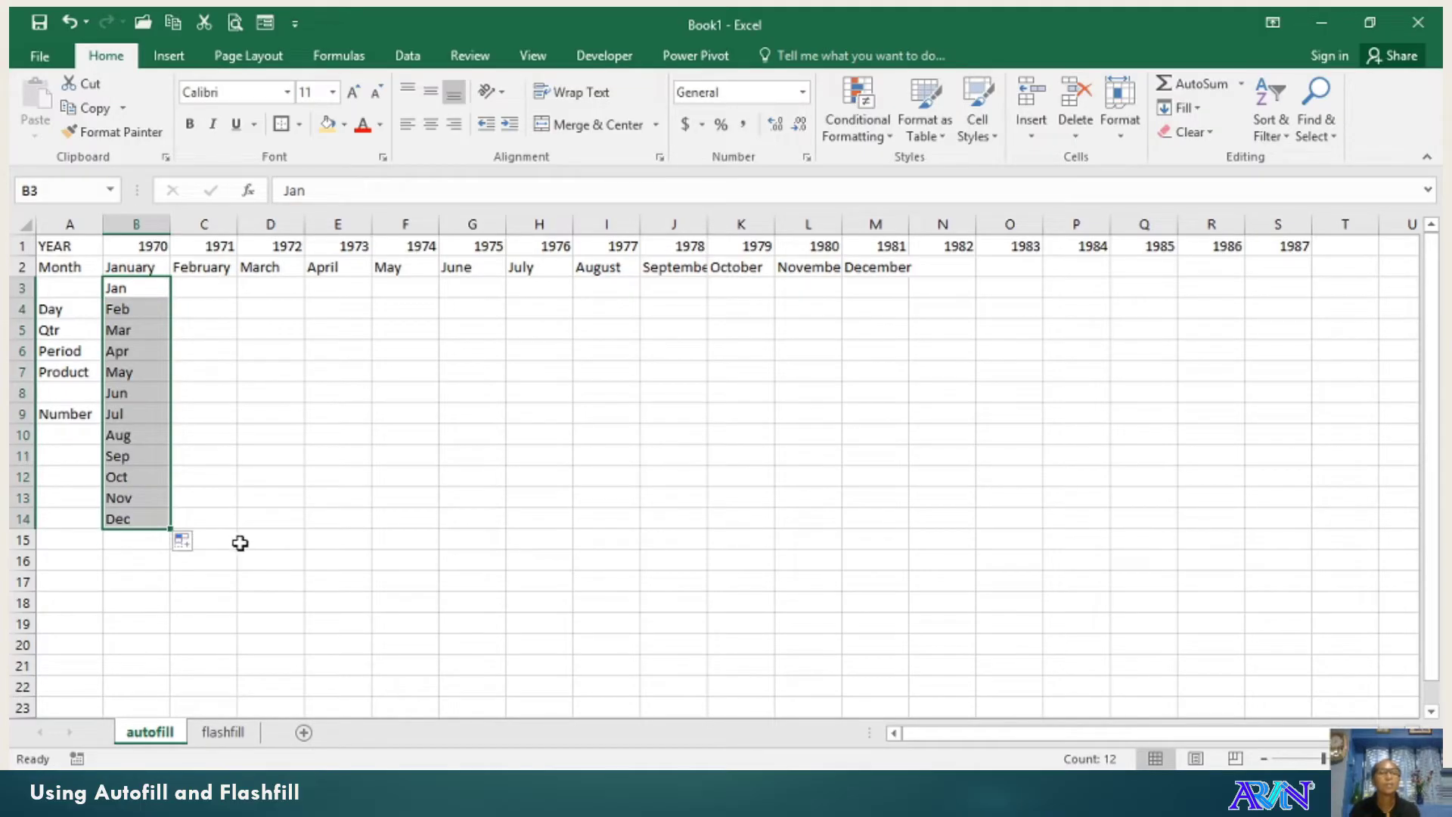
{"action": "key", "text": "ctrl+z"}
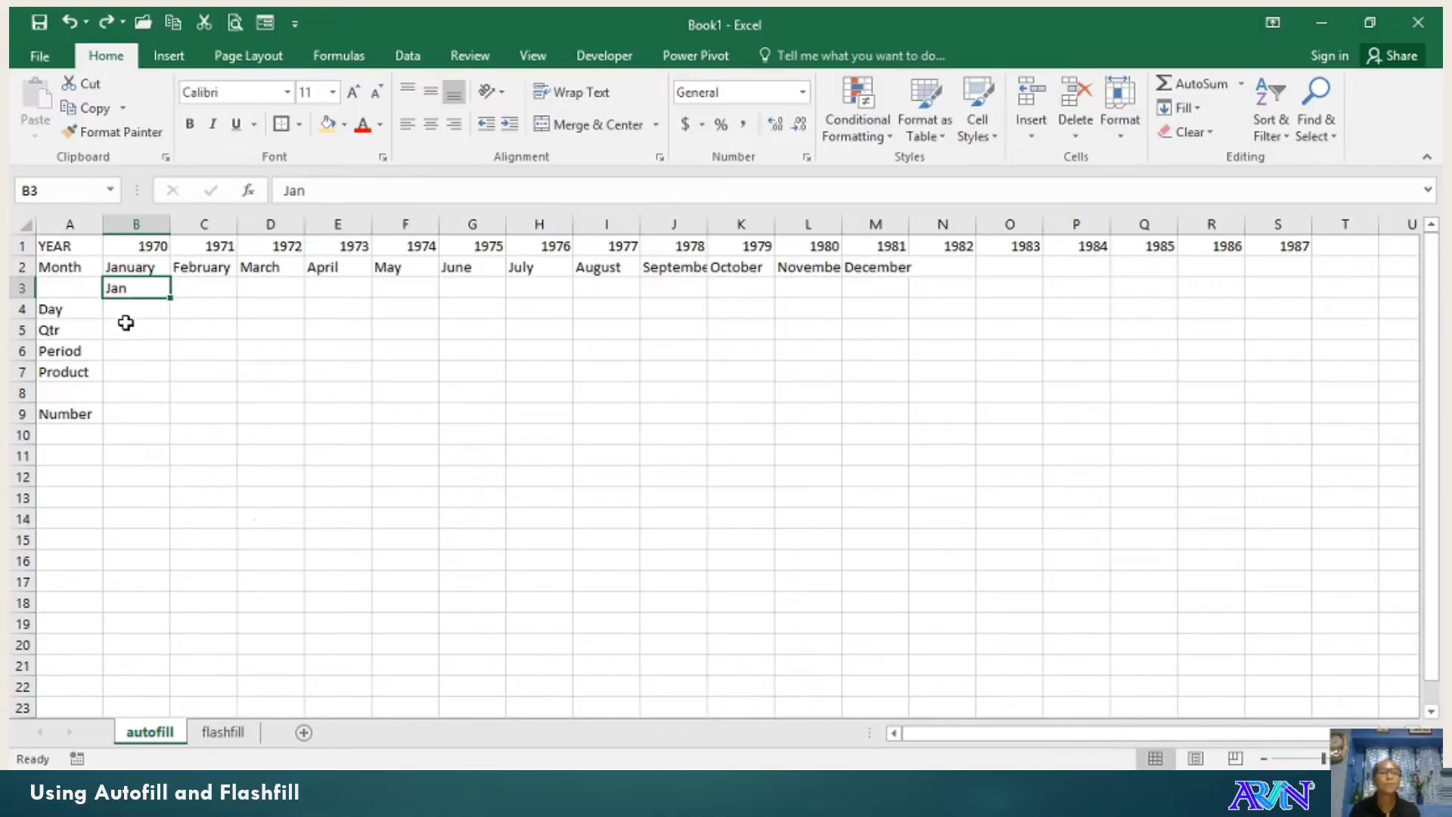
{"action": "left_click_drag", "start_coordinate": [171, 297], "coordinate": [895, 296]}
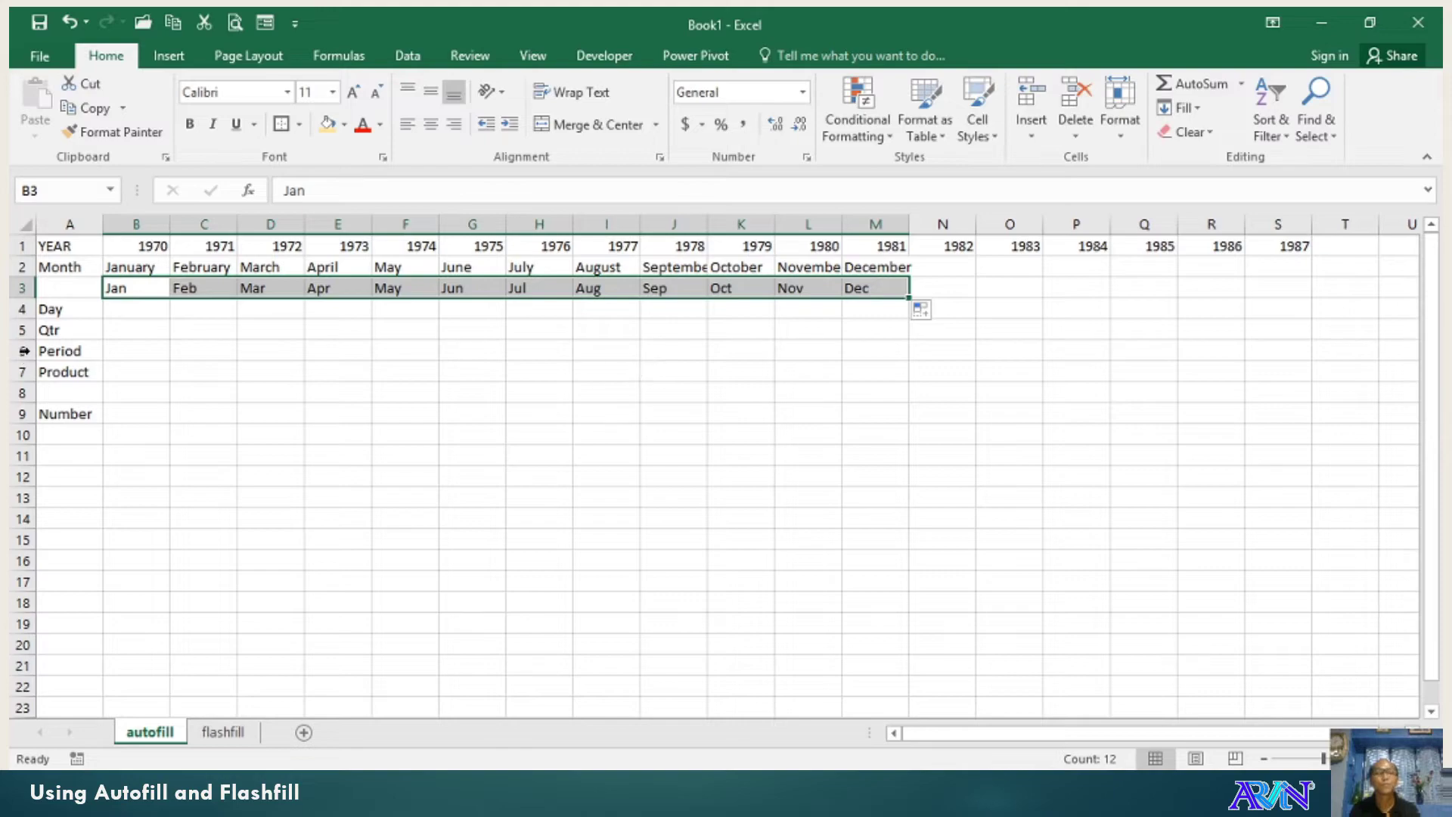
{"action": "left_click", "coordinate": [125, 311]}
- Enter Monday in B4 and autofill Monday through Sunday across B4:H4
{"action": "type", "text": "Monday"}
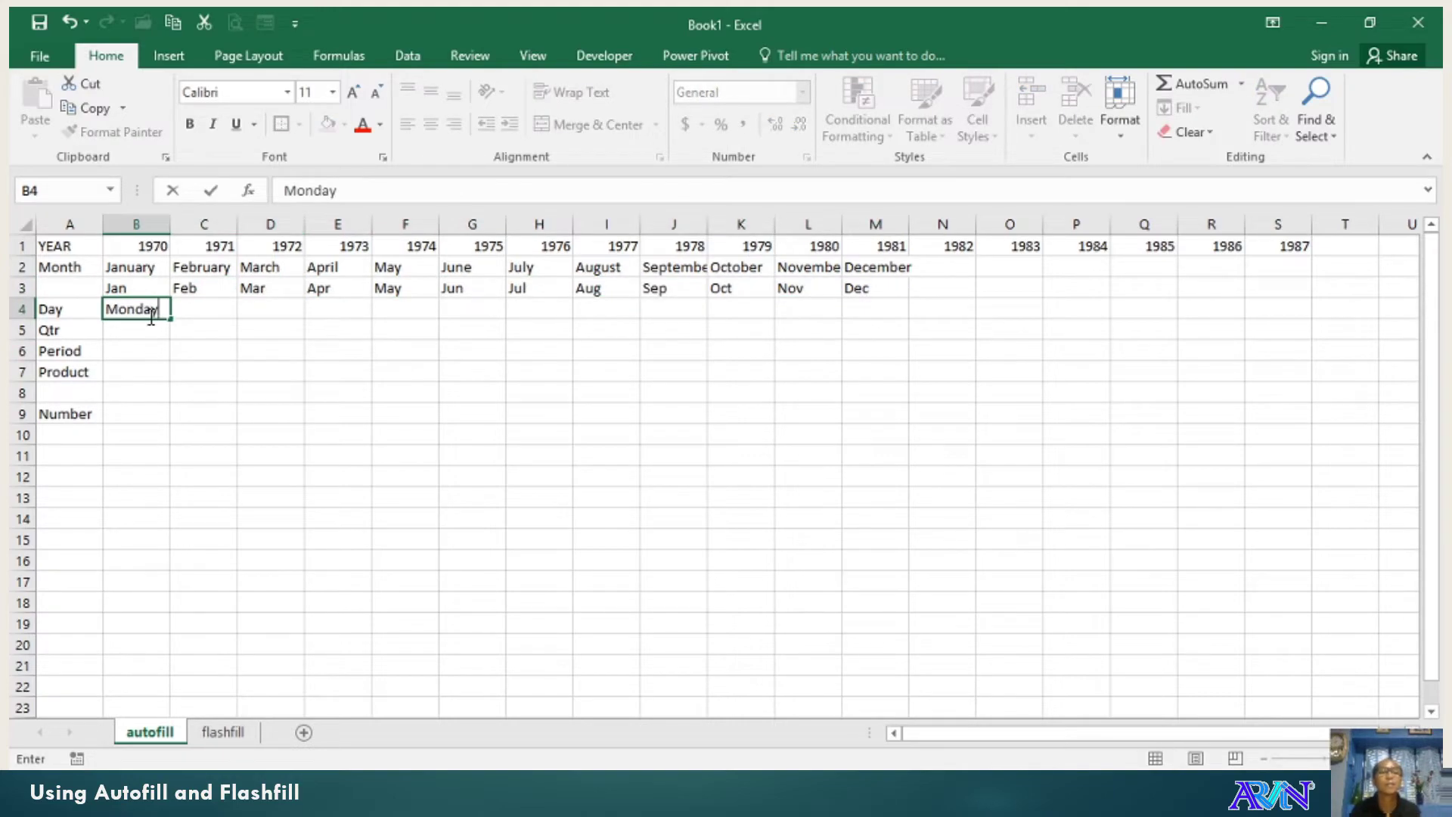
{"action": "key", "text": "Return"}
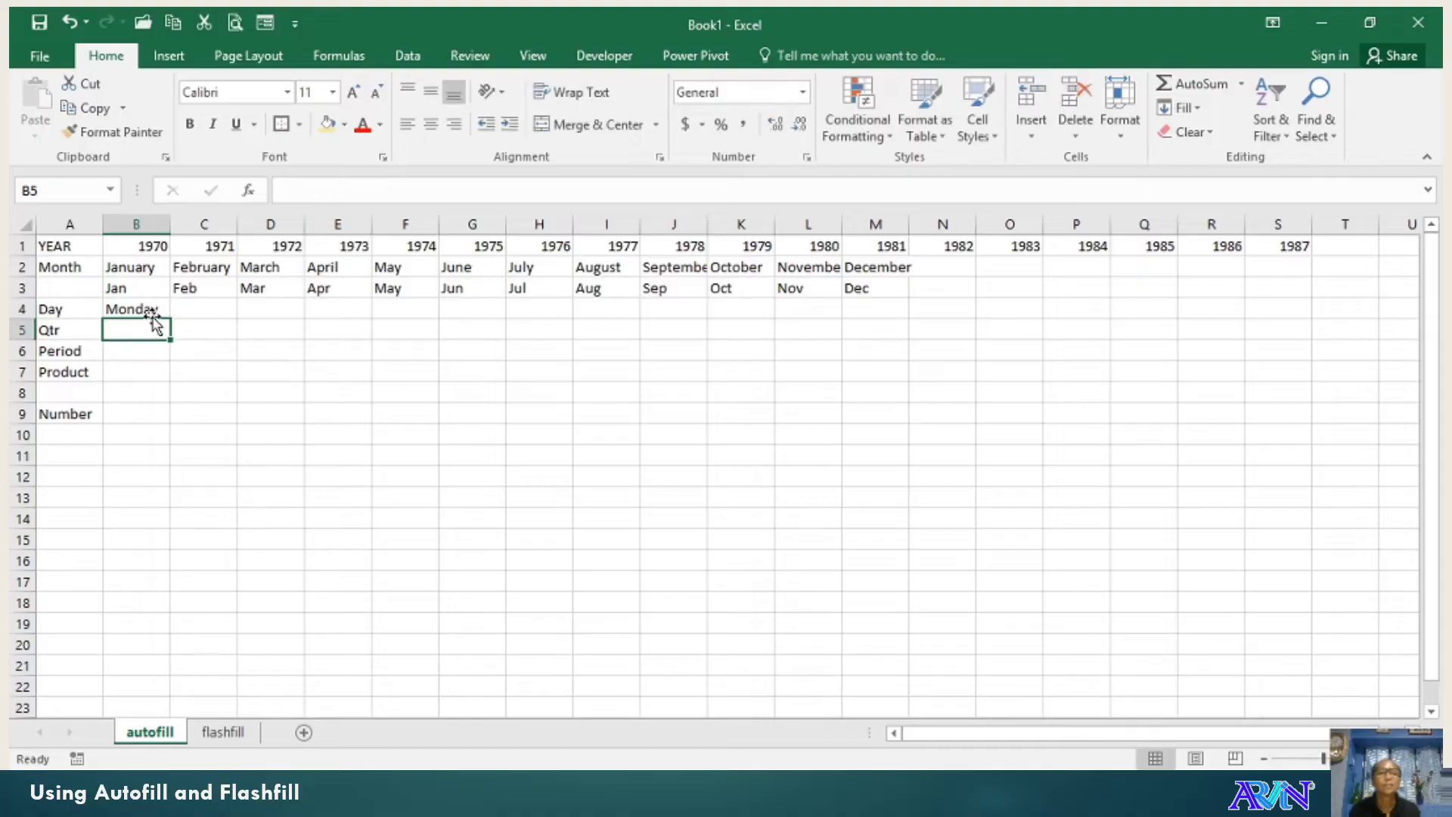
{"action": "left_click", "coordinate": [161, 310]}
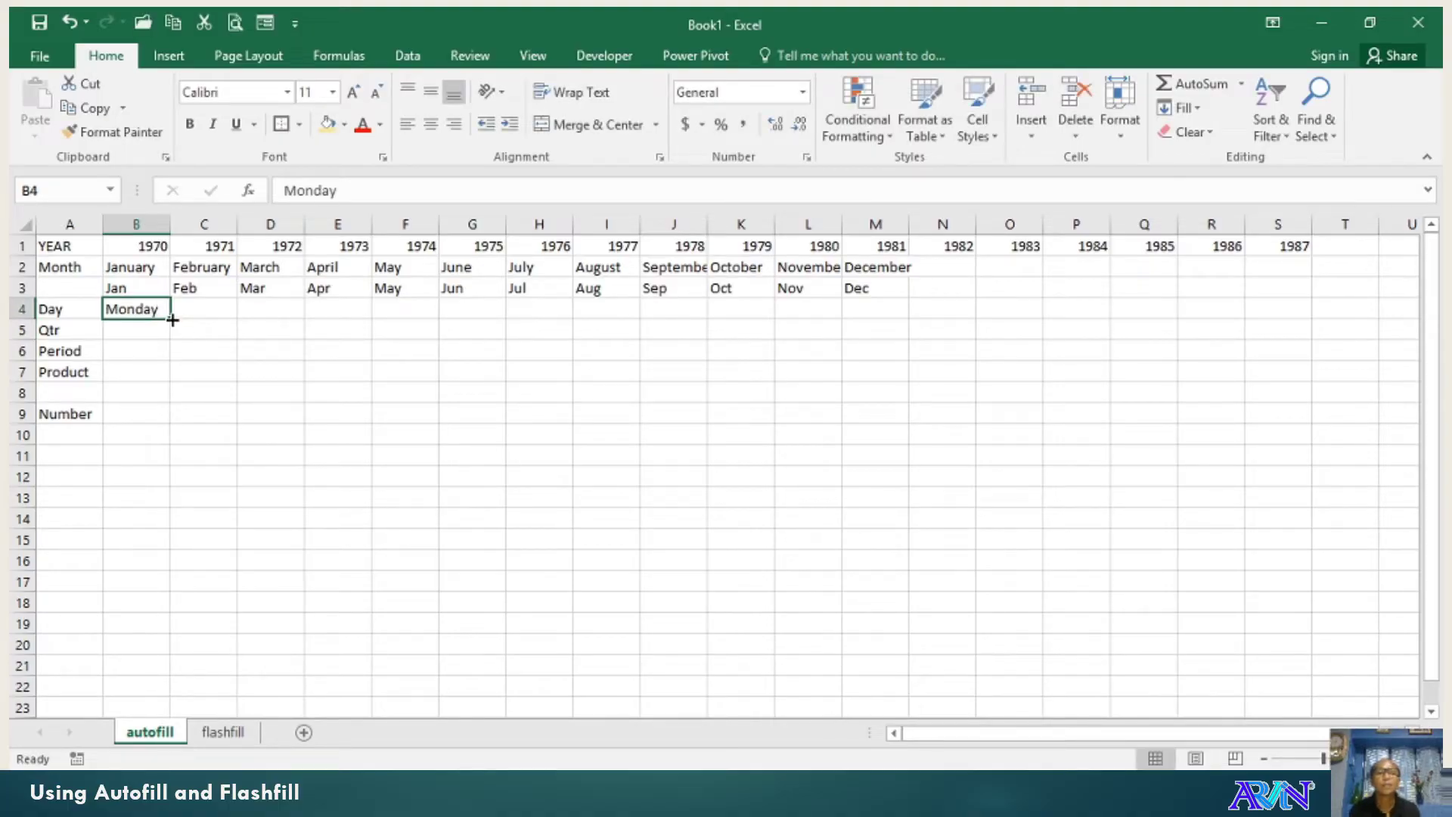
{"action": "left_click_drag", "start_coordinate": [173, 320], "coordinate": [575, 320]}
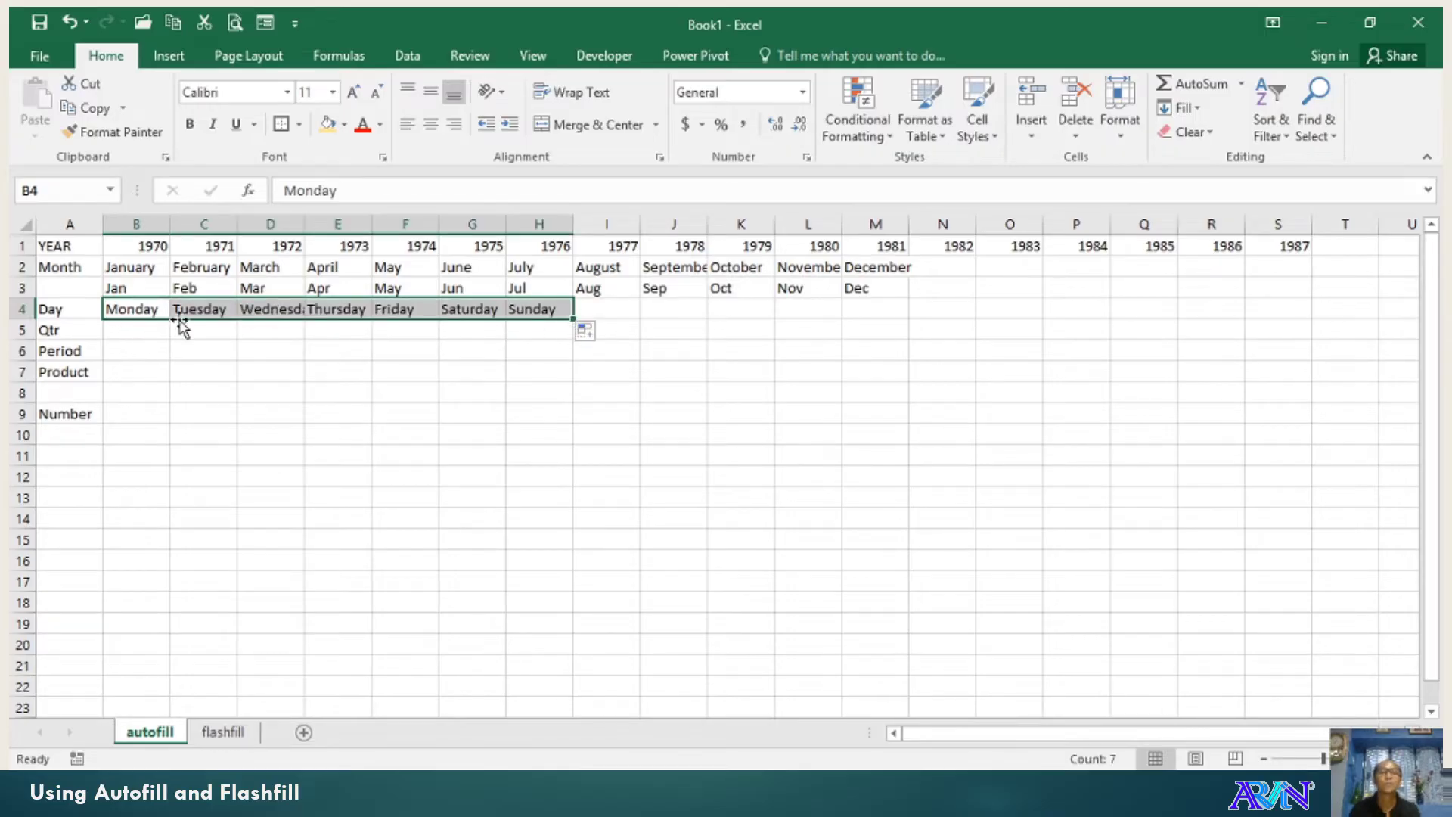
- Enter Mon in N4 and autofill Mon–Sun twice down to N17
{"action": "left_click", "coordinate": [939, 311]}
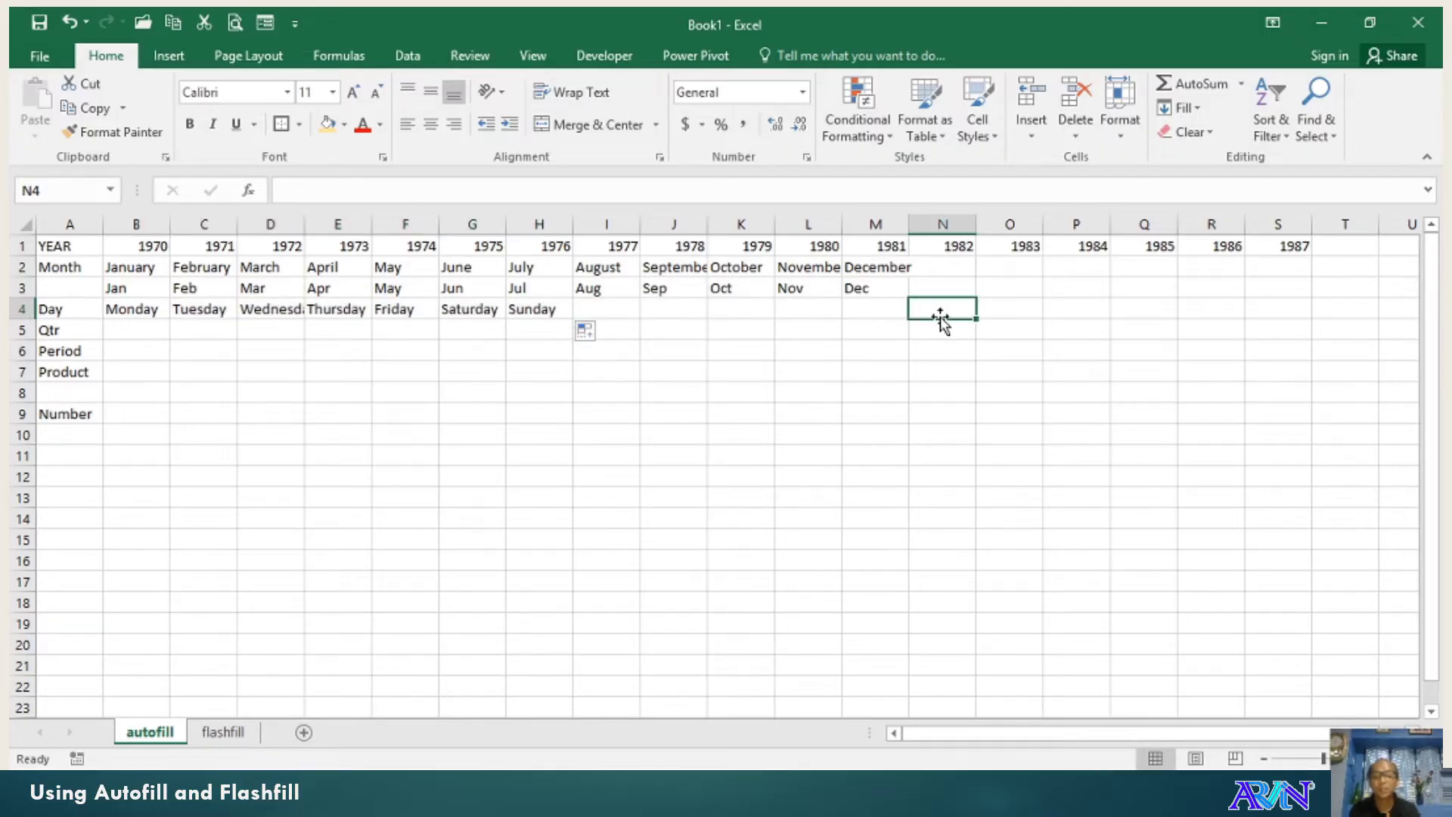
{"action": "type", "text": "Mon"}
{"action": "key", "text": "Return"}
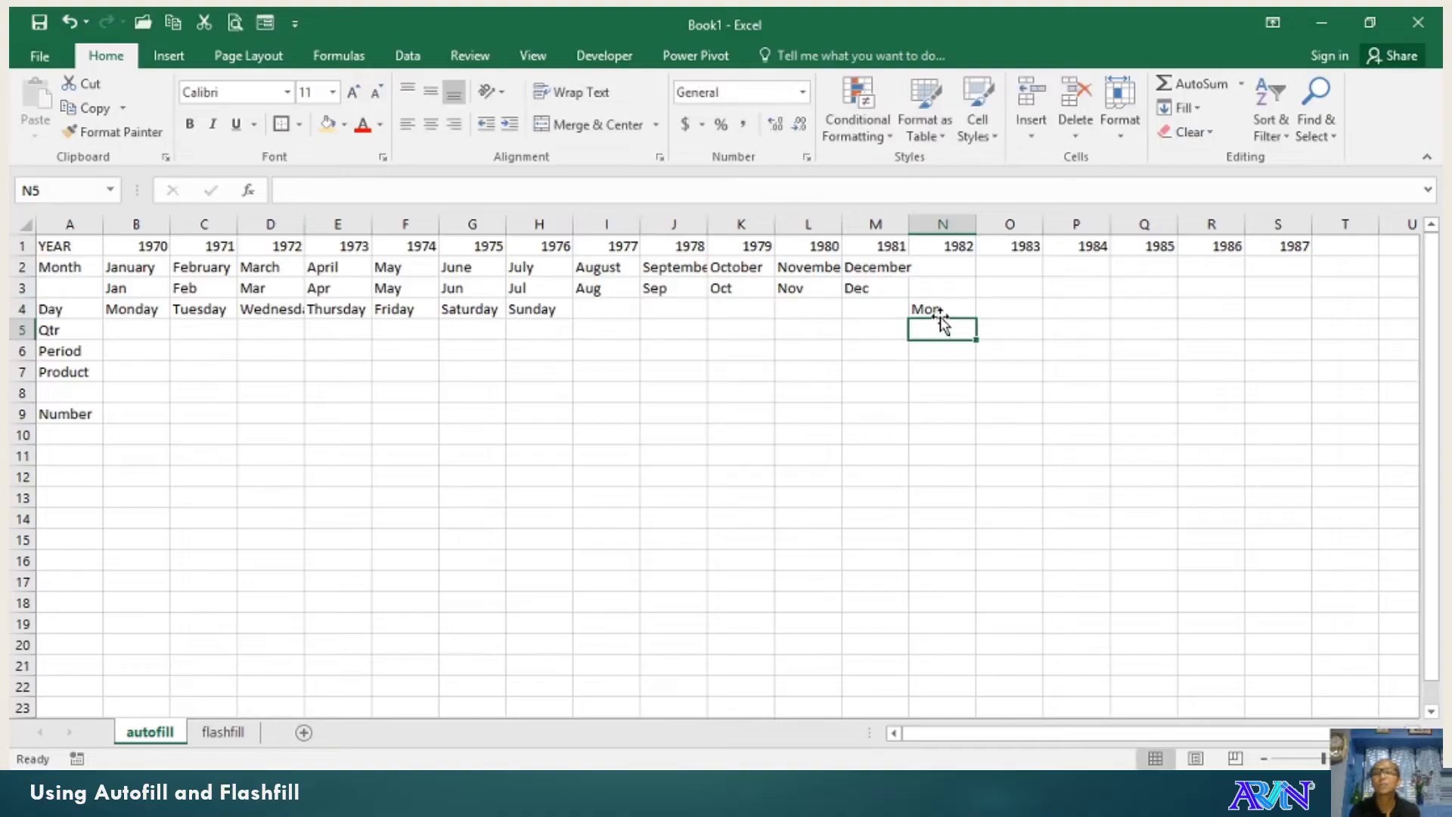
{"action": "left_click", "coordinate": [923, 308]}
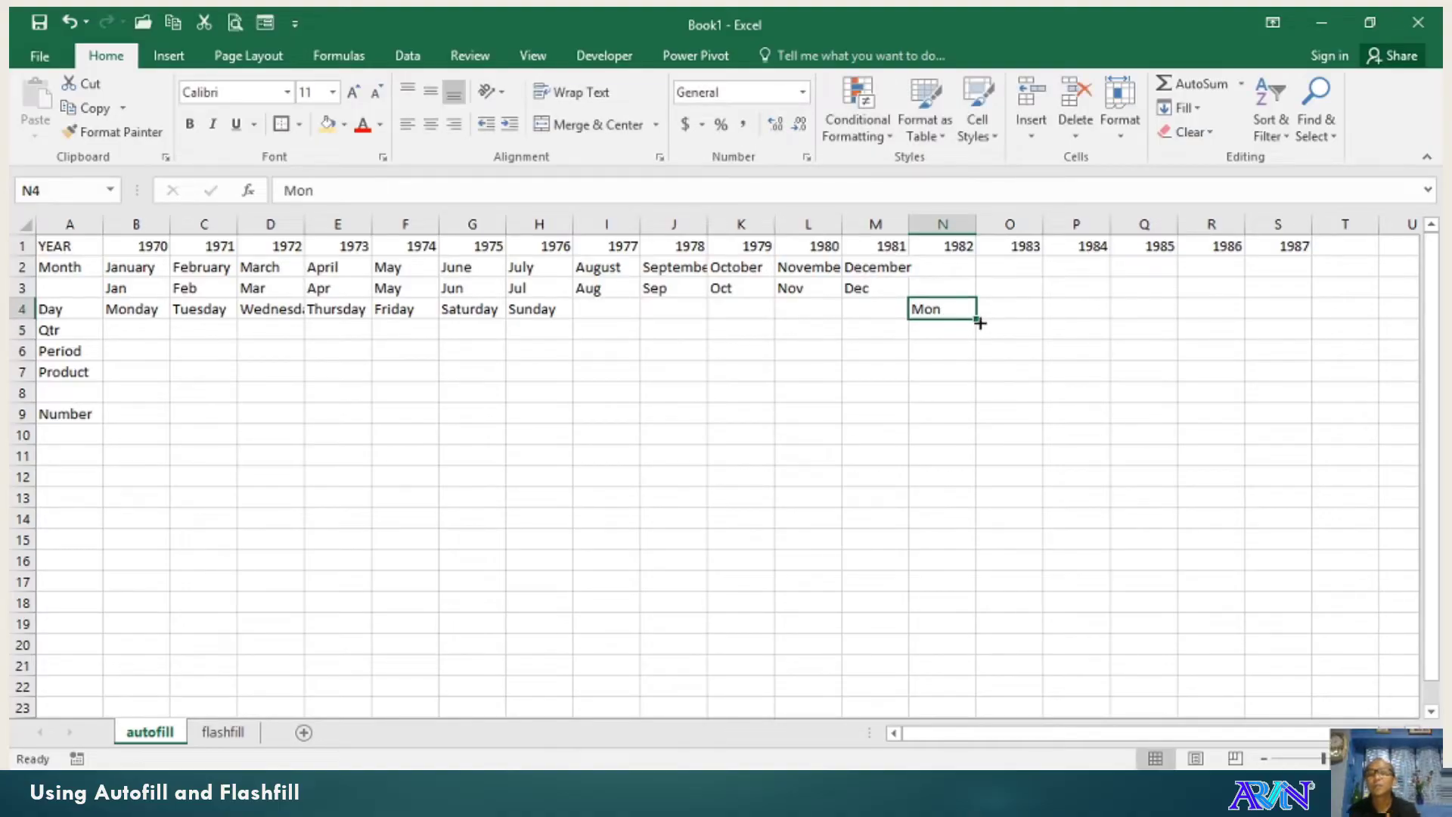
{"action": "left_click_drag", "start_coordinate": [978, 323], "coordinate": [1002, 595]}
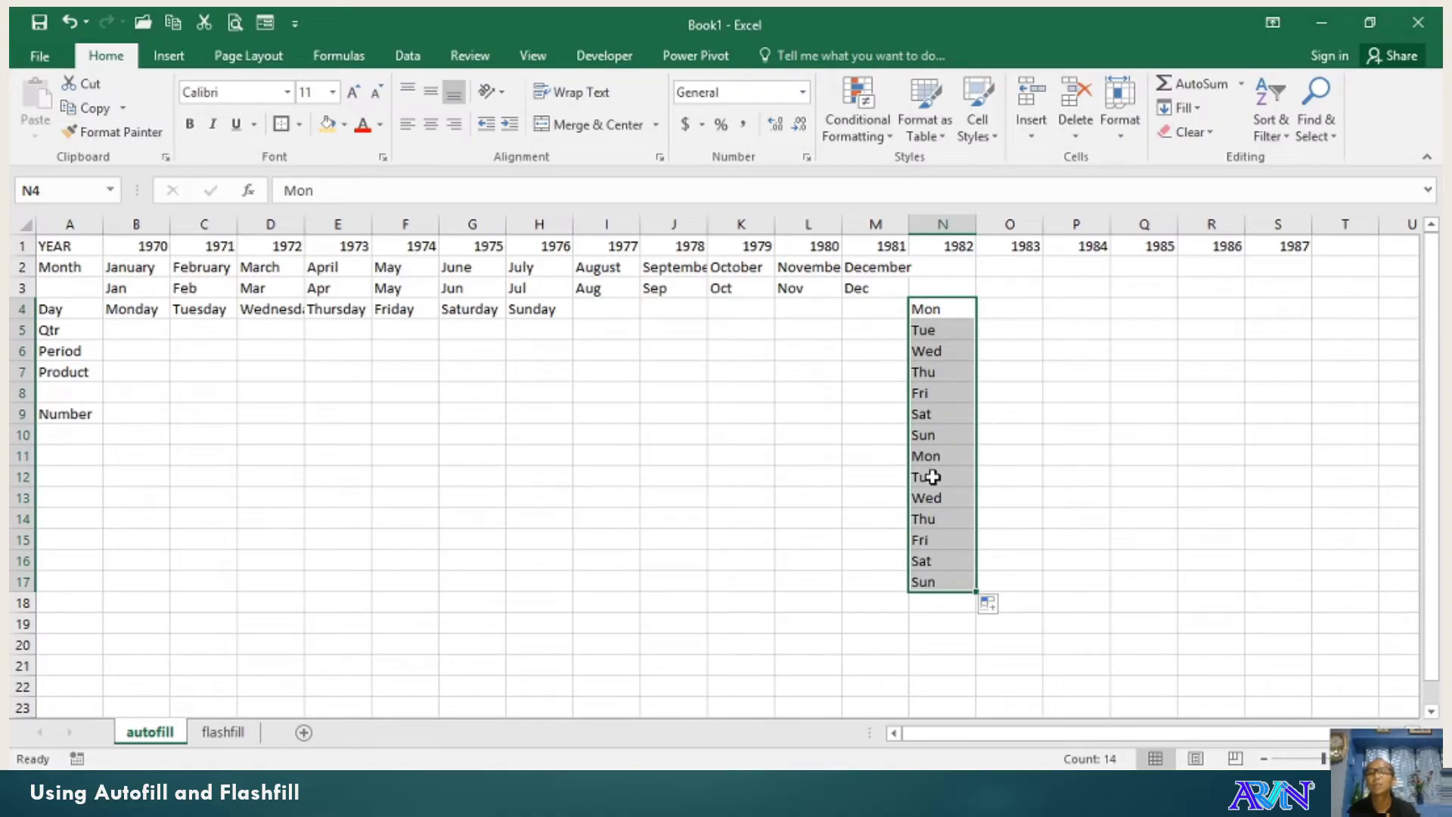
- Enter Qtr1 in B5 and autofill Qtr1 through Qtr4 across B5:E5
{"action": "left_click", "coordinate": [119, 334]}
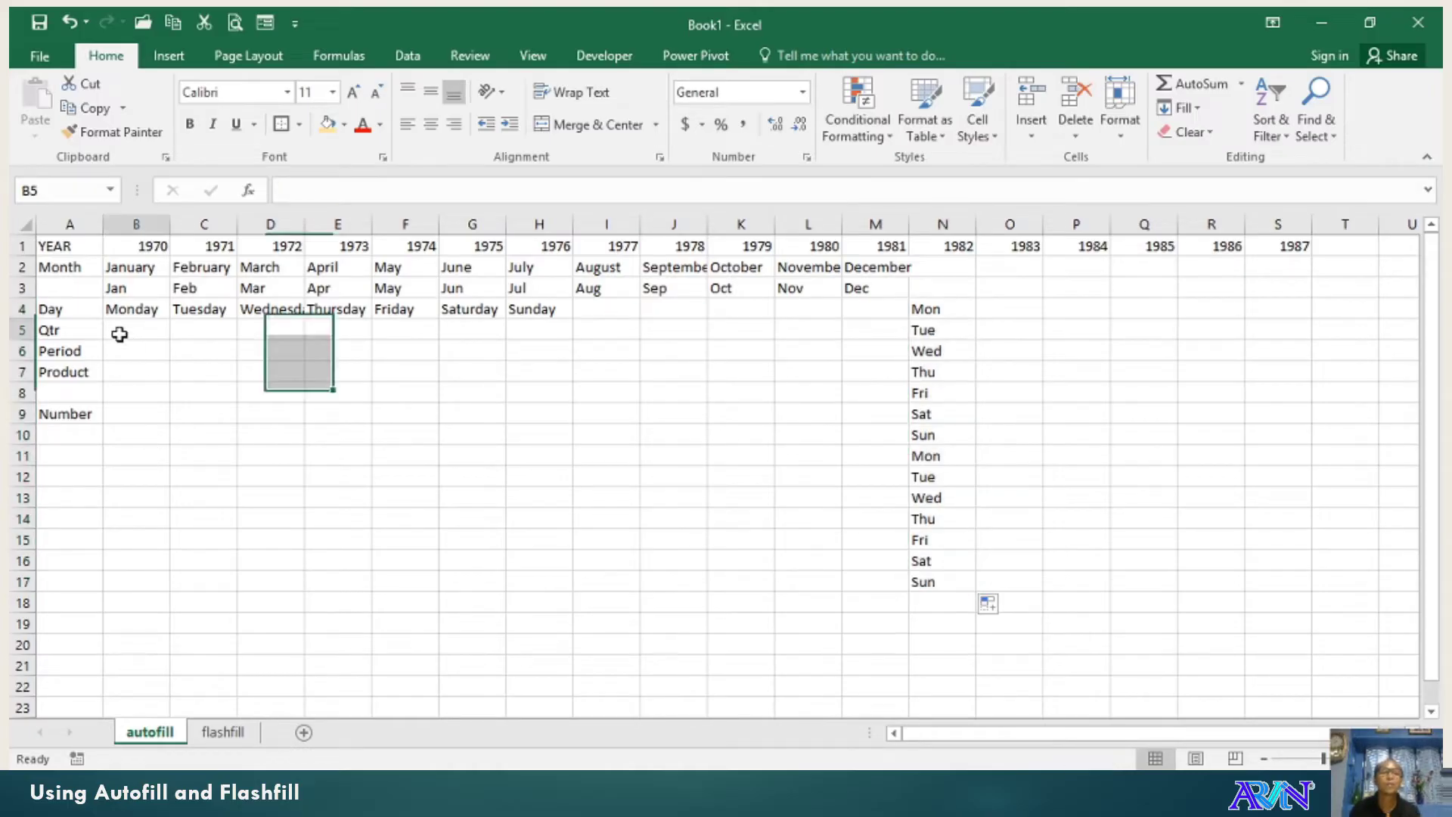
{"action": "left_click", "coordinate": [120, 333]}
{"action": "type", "text": "t"}
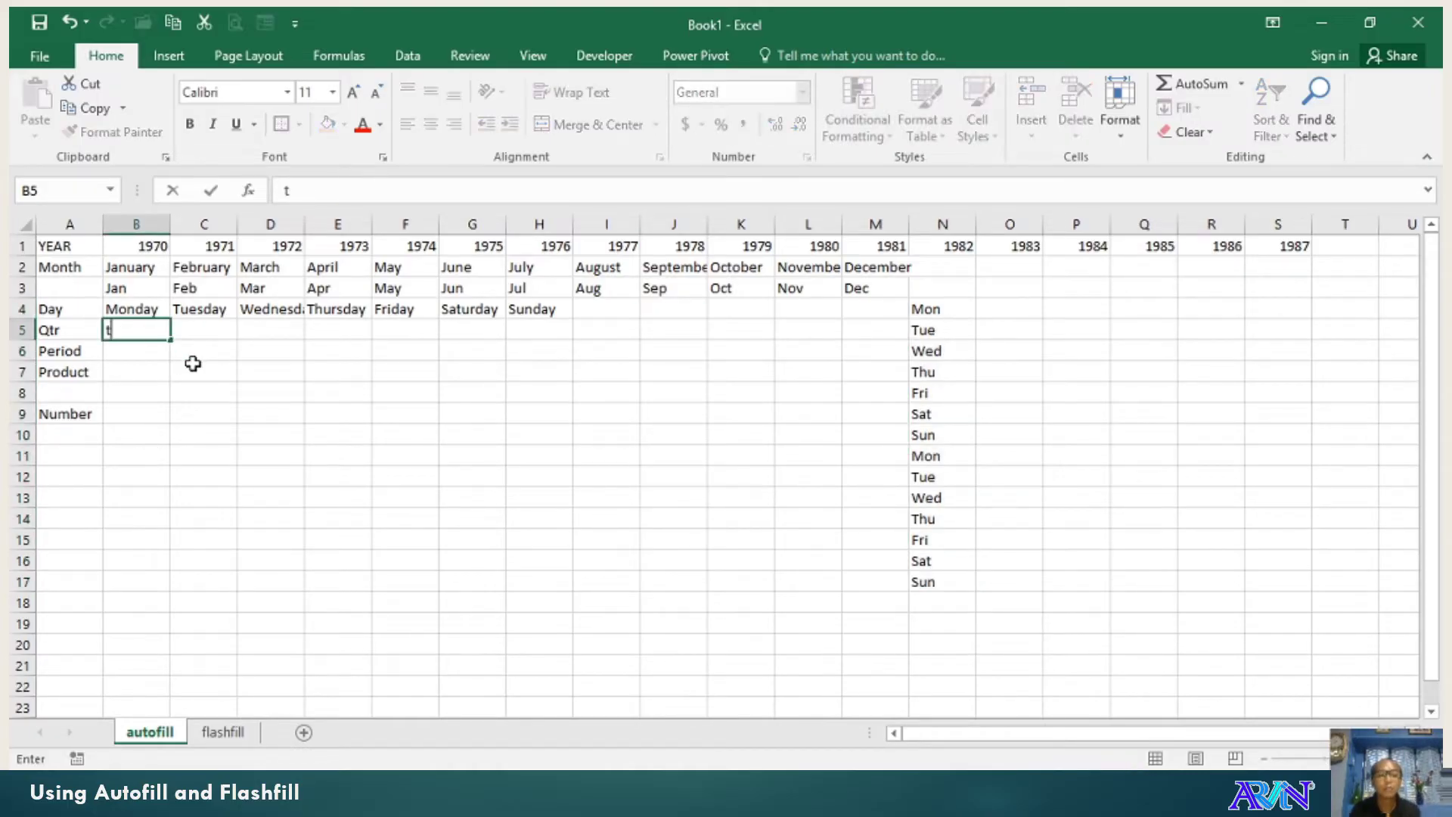
{"action": "type", "text": "Q"}
{"action": "type", "text": "tr1"}
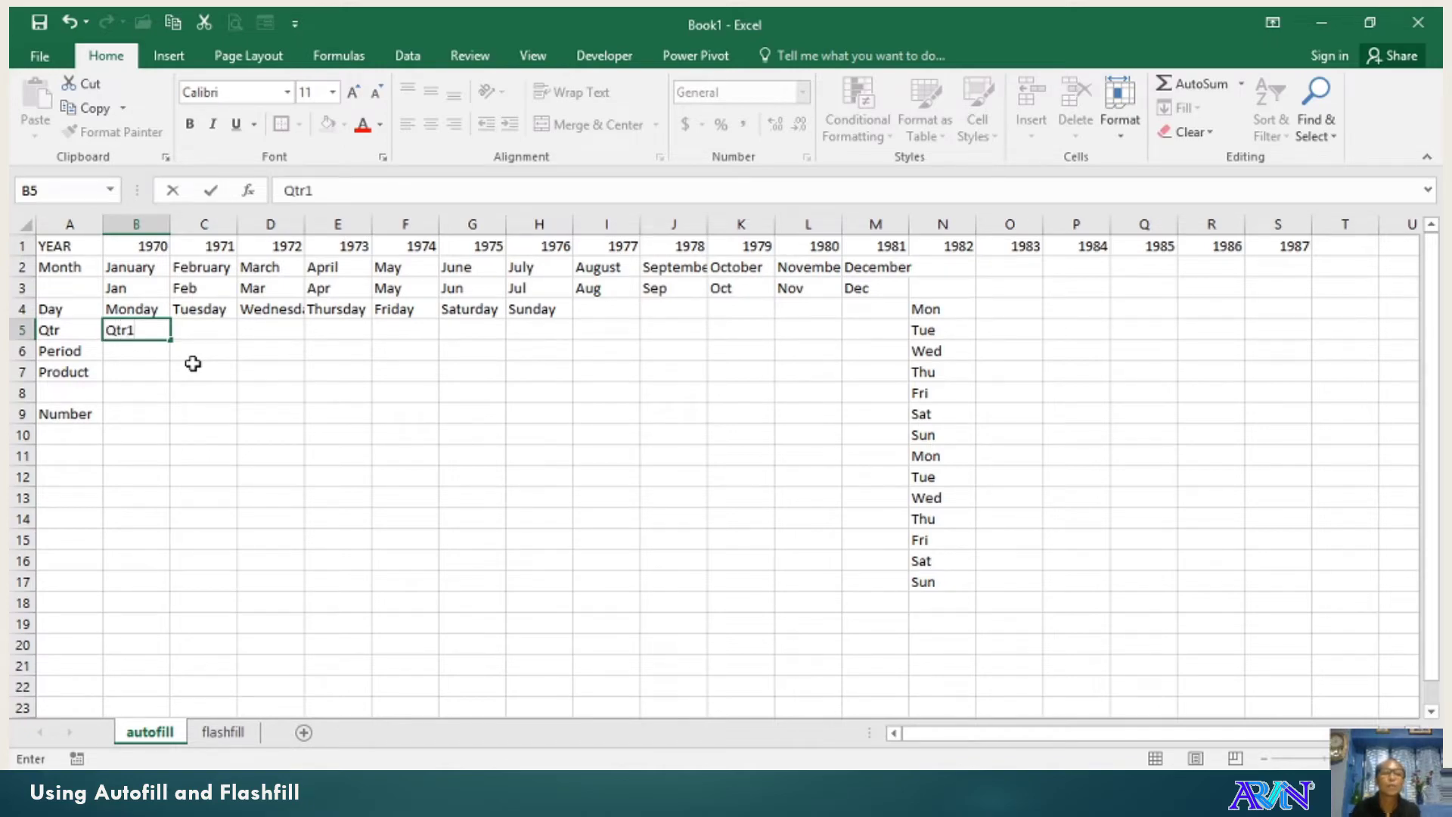
{"action": "key", "text": "ctrl+Return"}
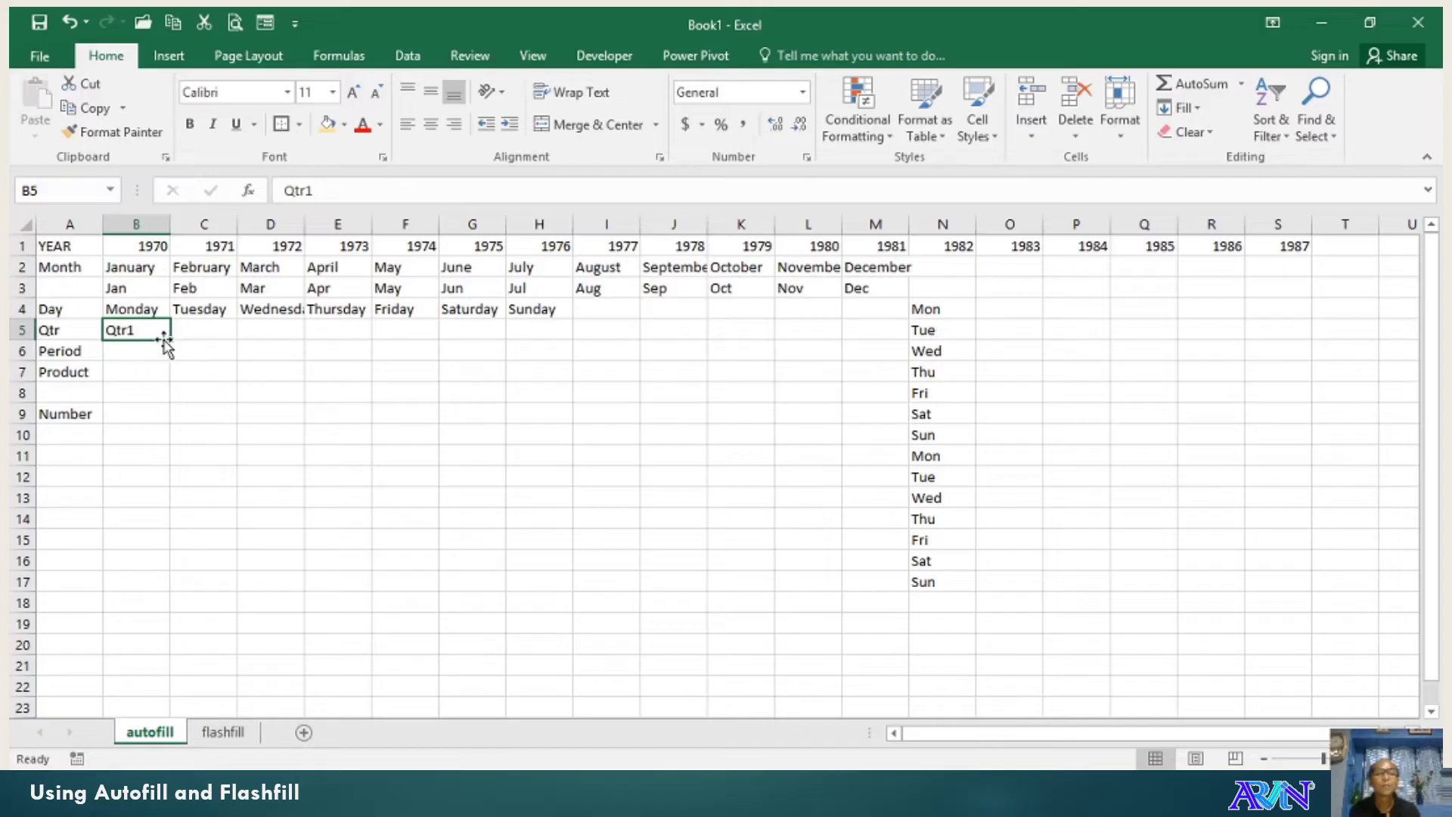
{"action": "left_click_drag", "start_coordinate": [171, 339], "coordinate": [345, 336]}
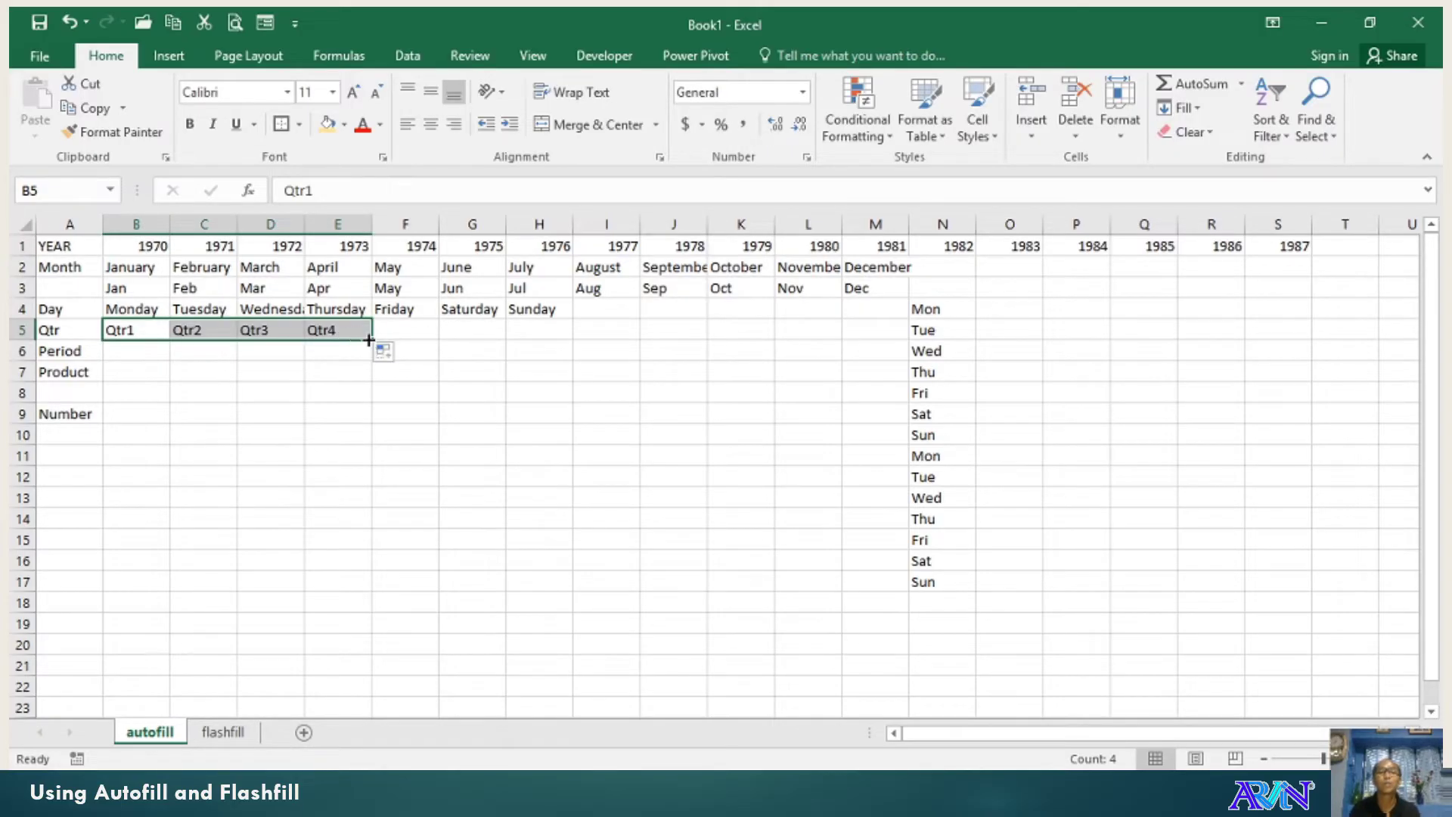
- Enter Period1 in B6, undo the Flash Fill, and autofill through Period10 in K6
{"action": "left_click", "coordinate": [145, 352]}
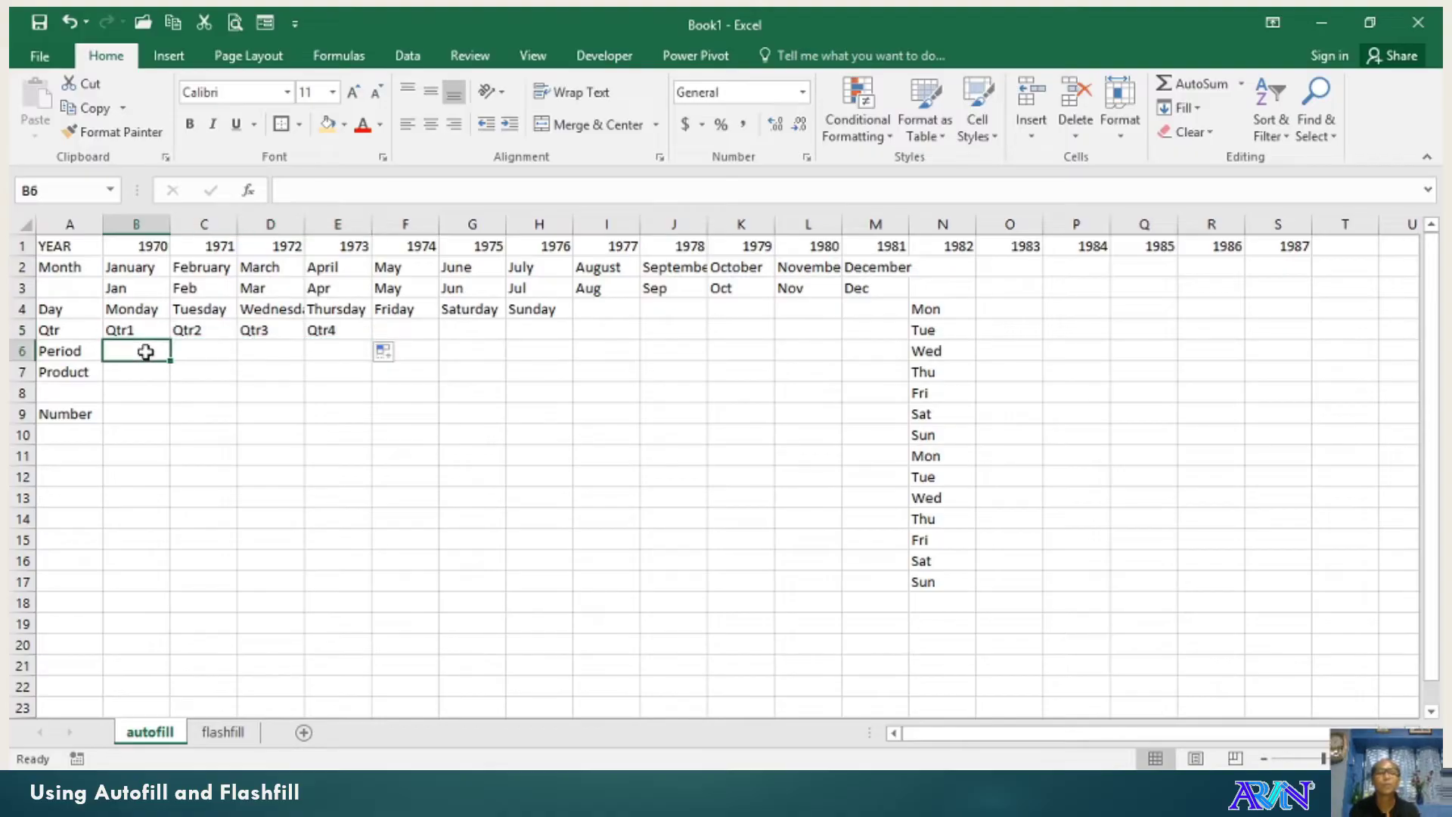
{"action": "type", "text": "Period1"}
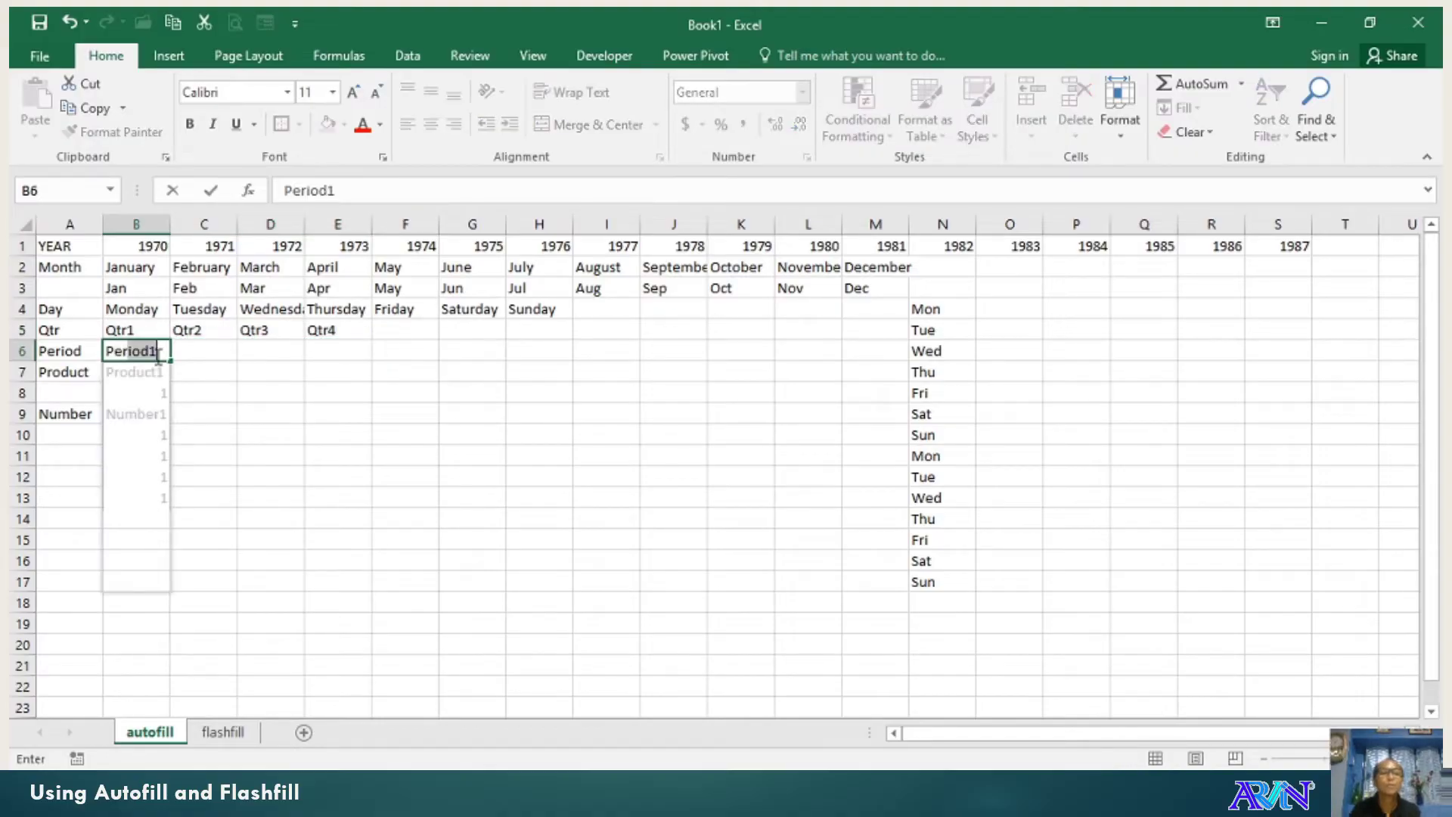
{"action": "key", "text": "Return"}
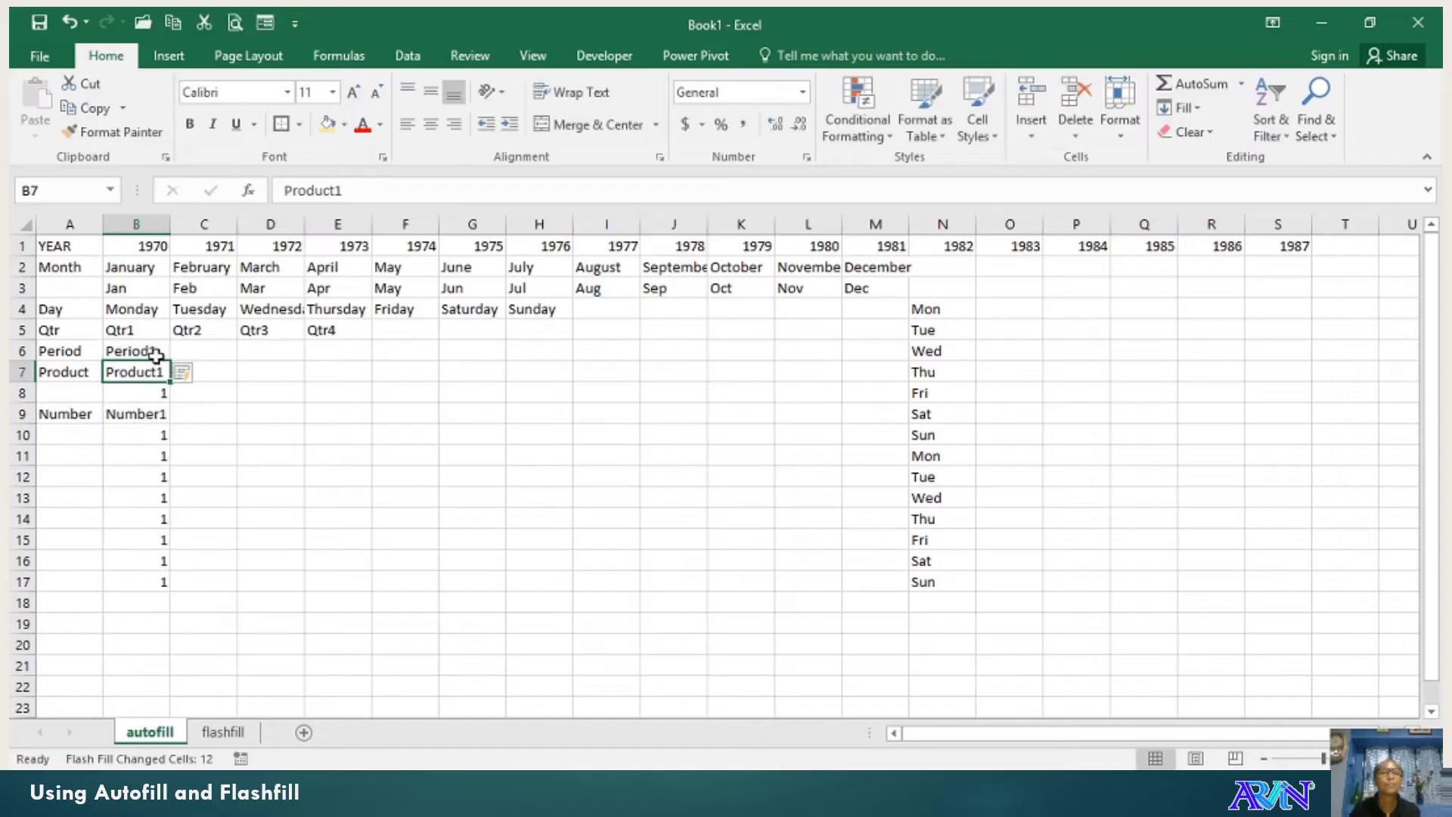
{"action": "left_click", "coordinate": [155, 354]}
{"action": "key", "text": "ctrl+z"}
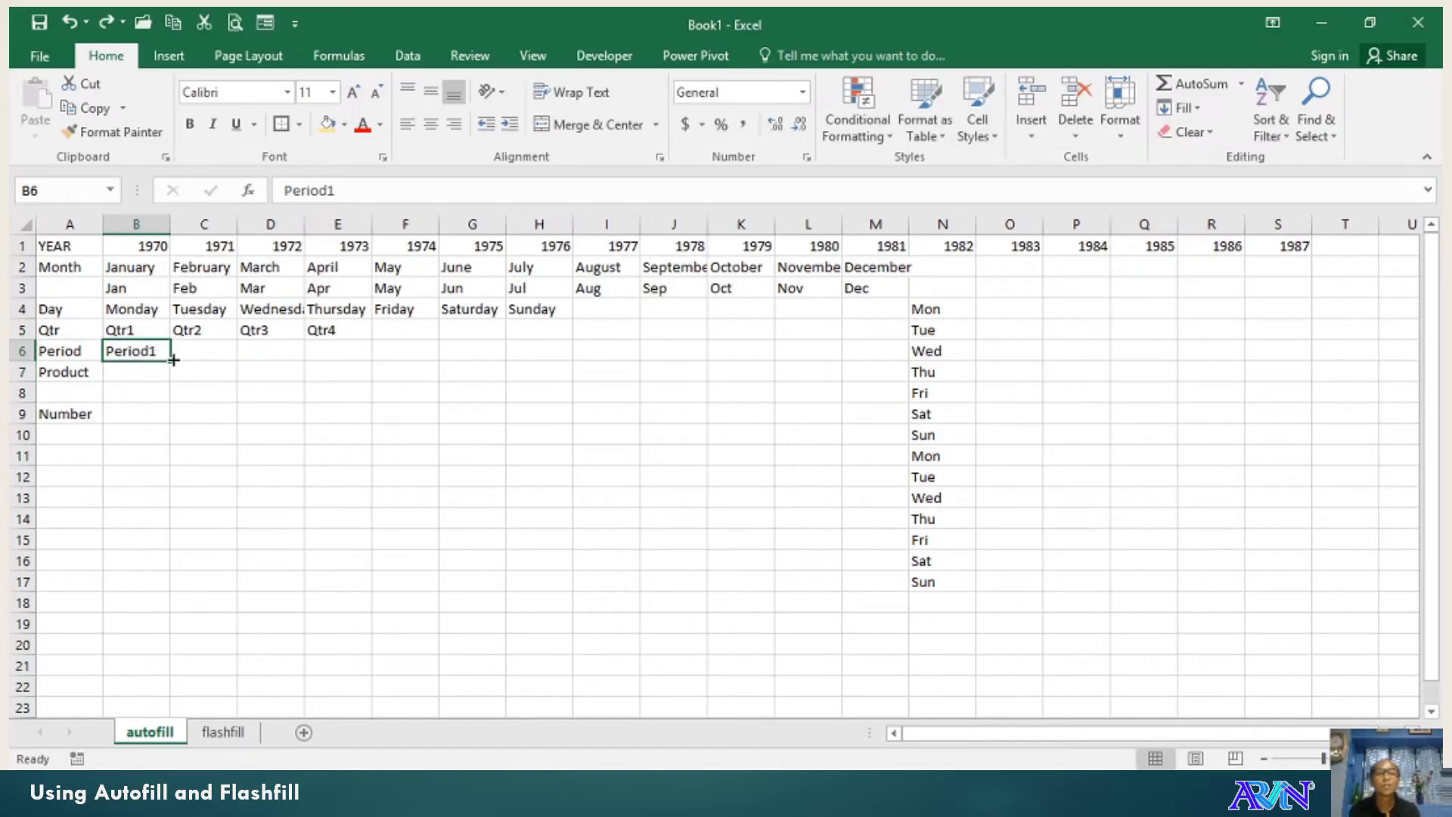
{"action": "mouse_move", "coordinate": [174, 360]}
{"action": "left_mouse_down"}
{"action": "mouse_move", "coordinate": [825, 353]}
{"action": "mouse_move", "coordinate": [769, 351]}
{"action": "left_mouse_up"}
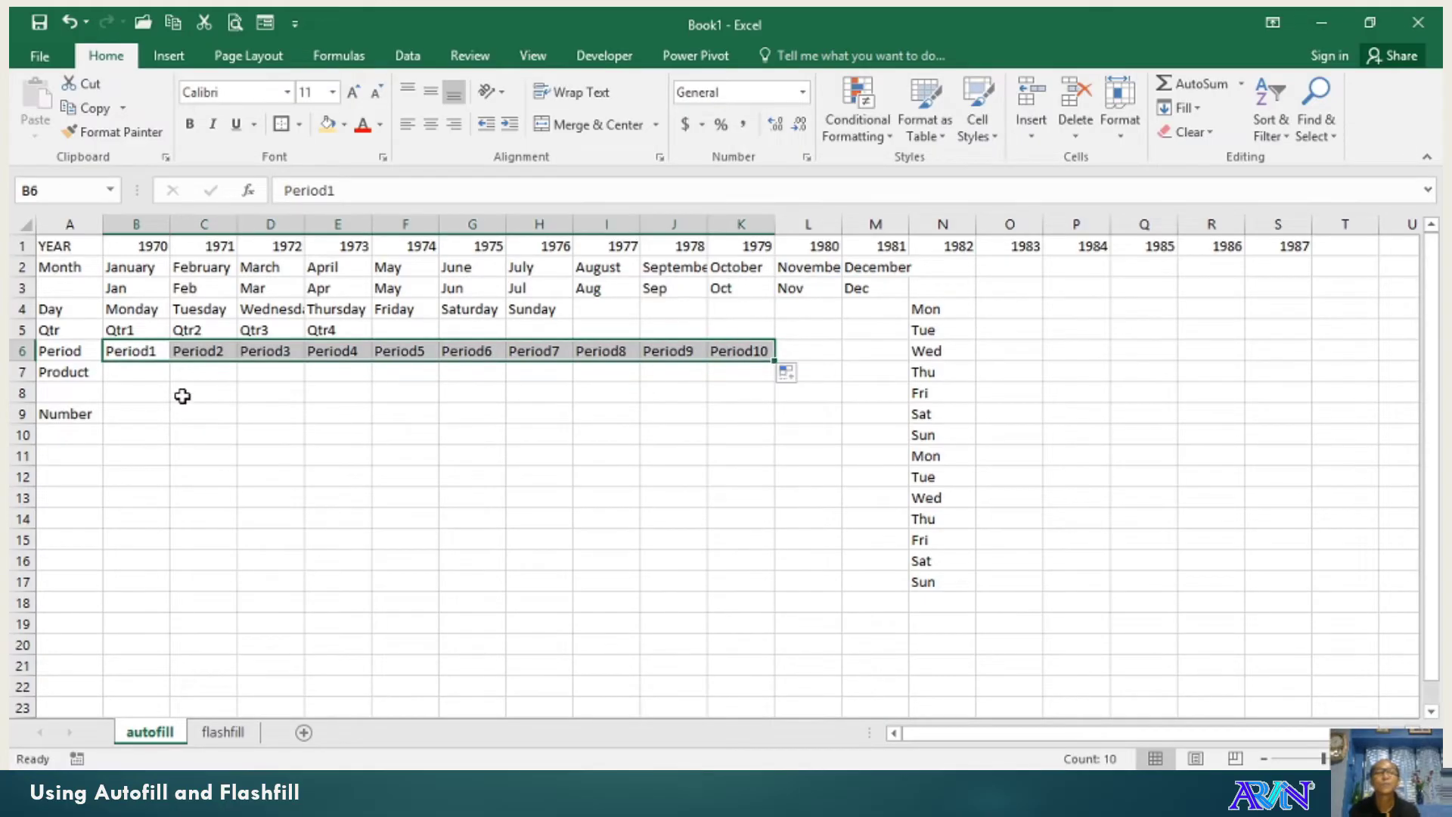
- Enter Product 1 in B7 and undo the Product 2–13 fill down column B
{"action": "left_click", "coordinate": [143, 373]}
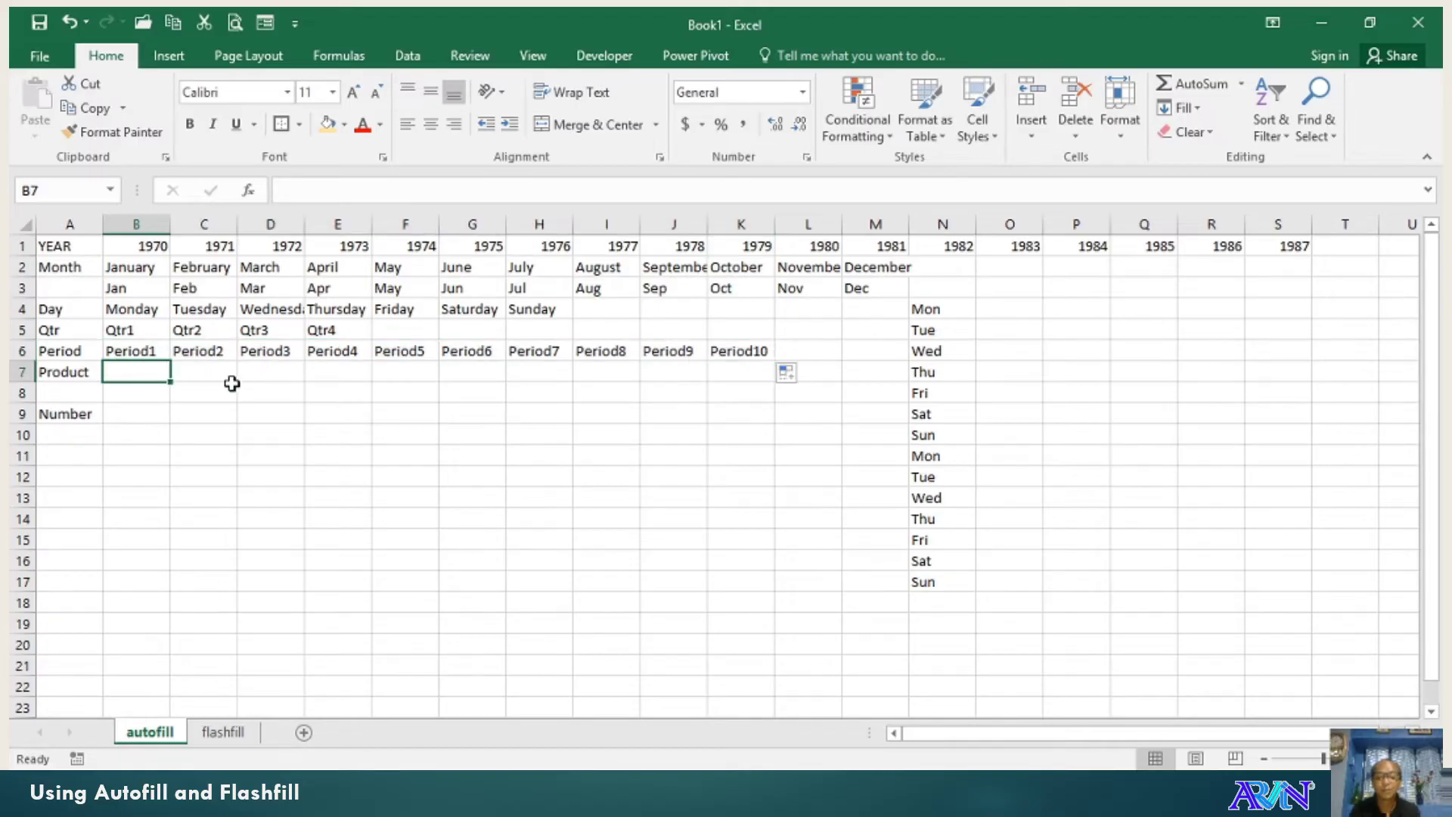
{"action": "type", "text": "Product 1"}
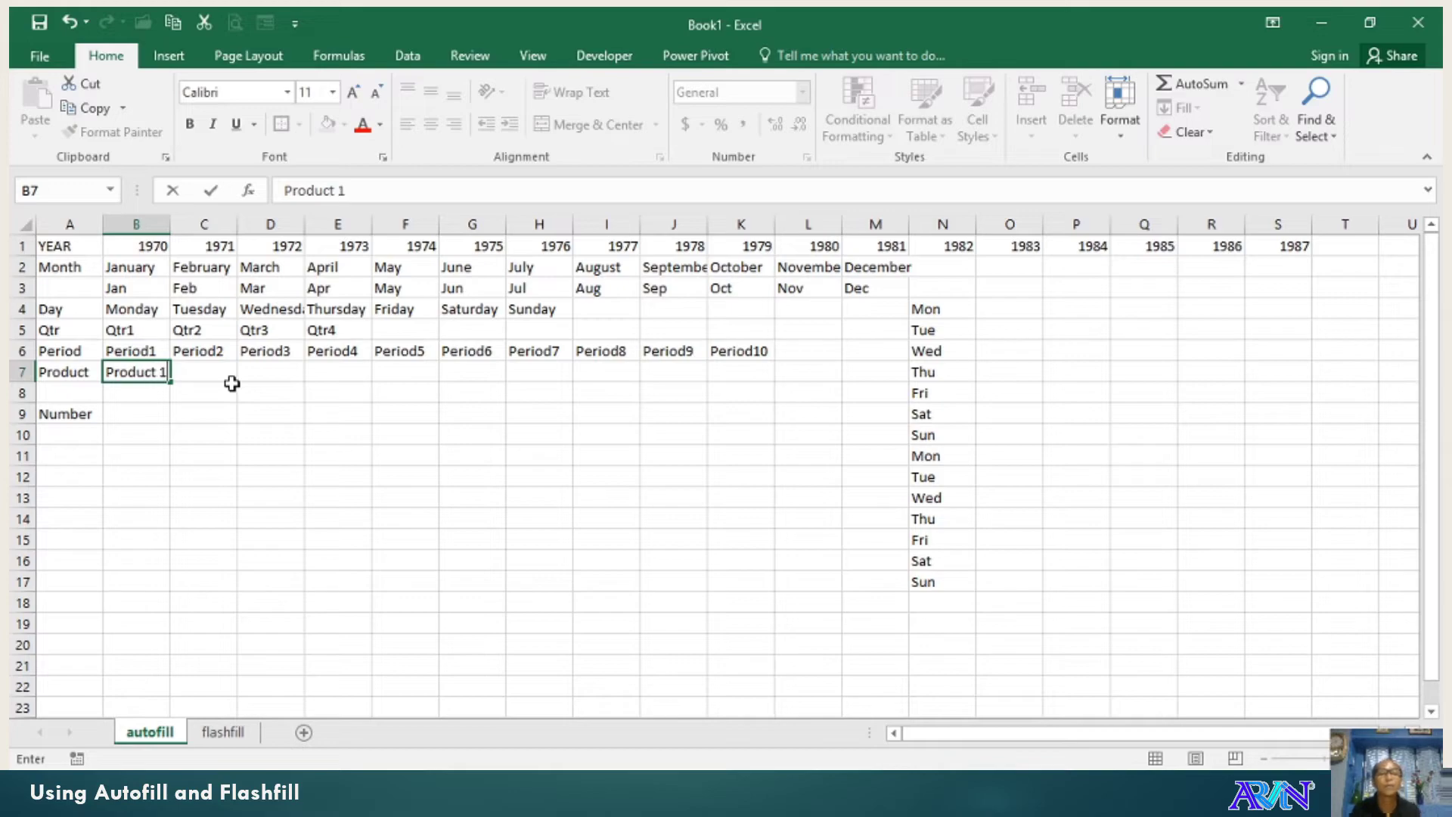
{"action": "key", "text": "Return"}
{"action": "key", "text": "Up"}
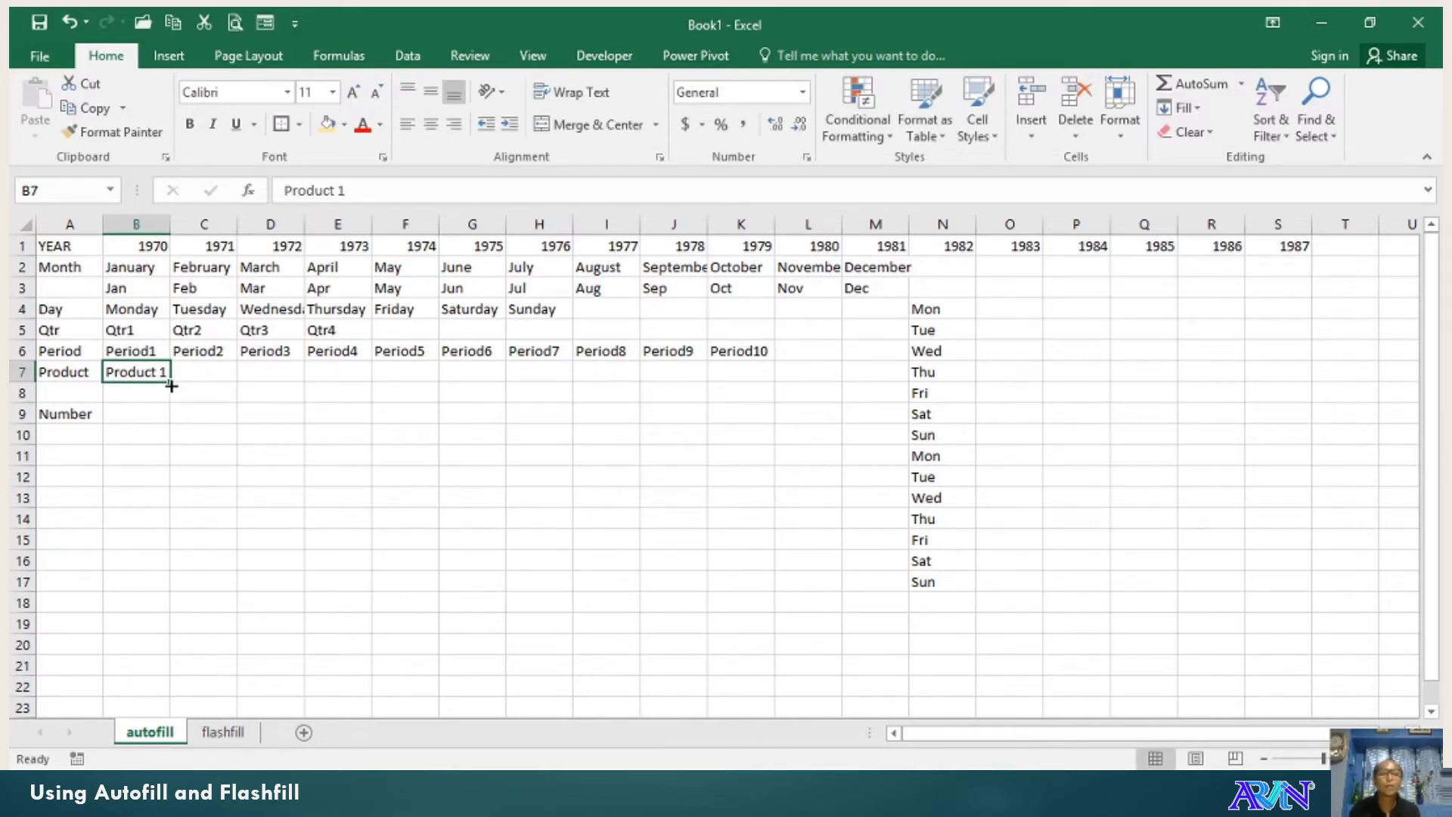
{"action": "left_click_drag", "start_coordinate": [170, 383], "coordinate": [157, 625]}
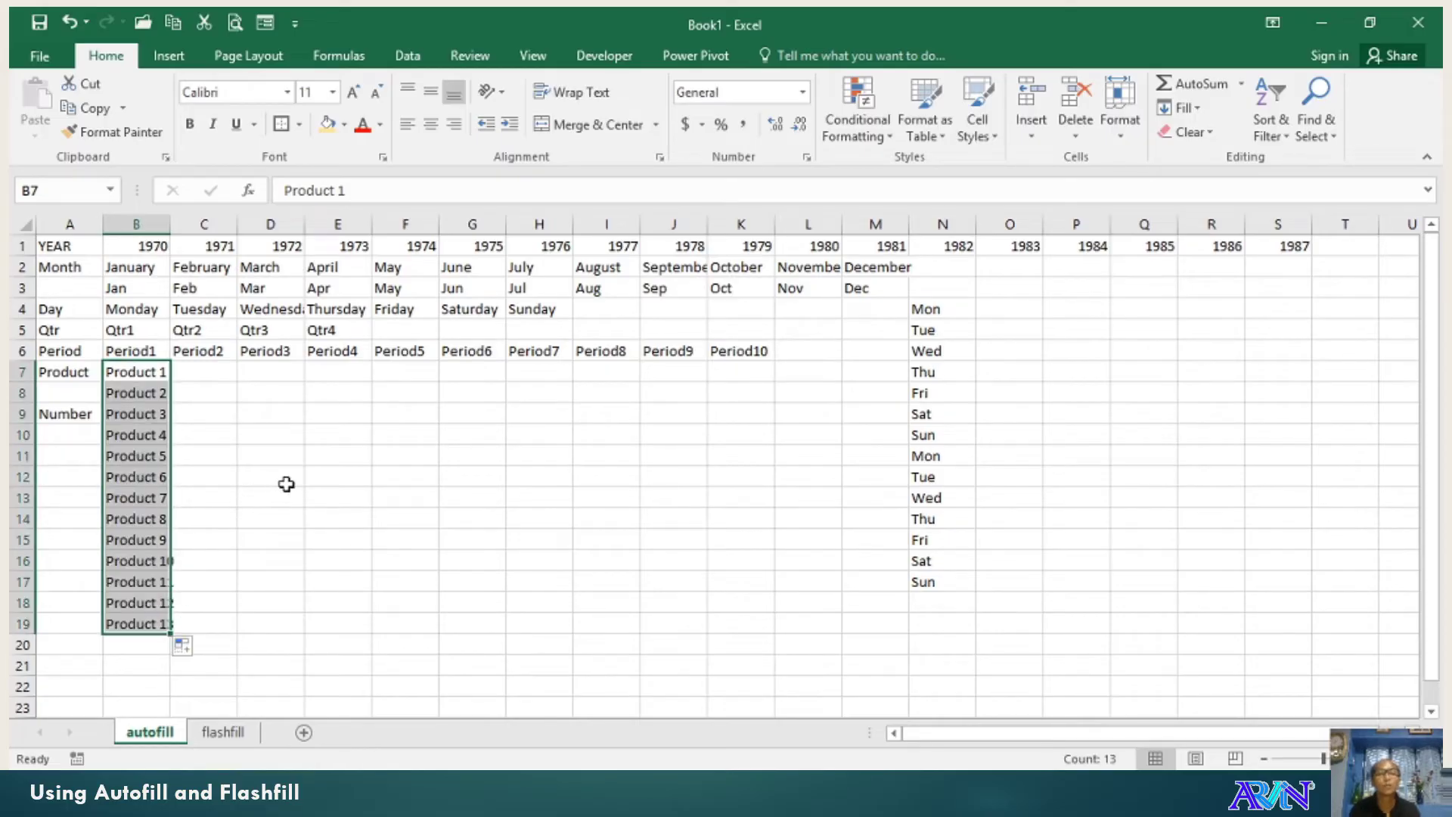
{"action": "key", "text": "ctrl+z"}
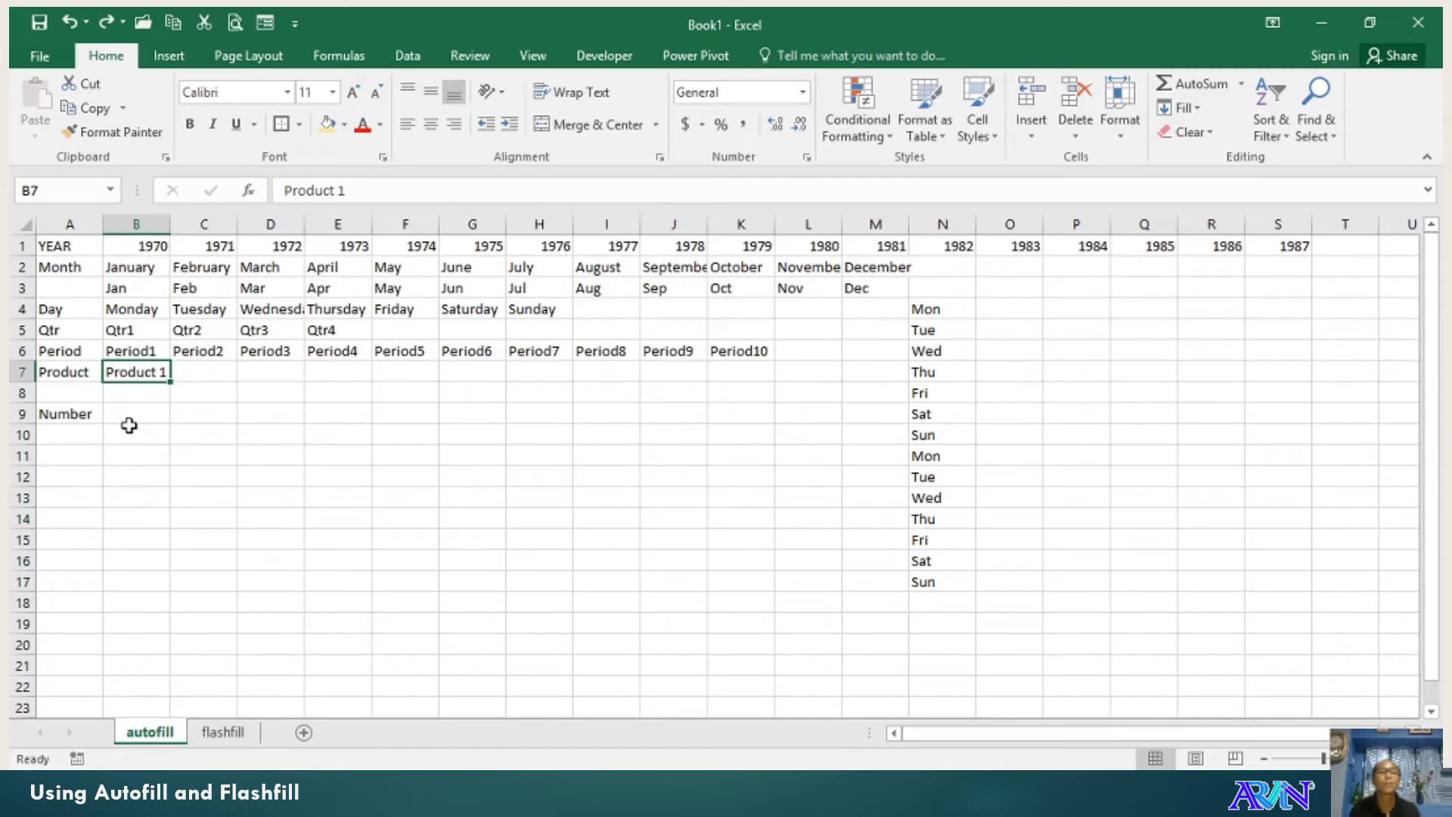
{"action": "left_click", "coordinate": [152, 418]}
- Enter 1 and 2 in B9:B10 and autofill the numbers down to 13 in B21
{"action": "type", "text": "1"}
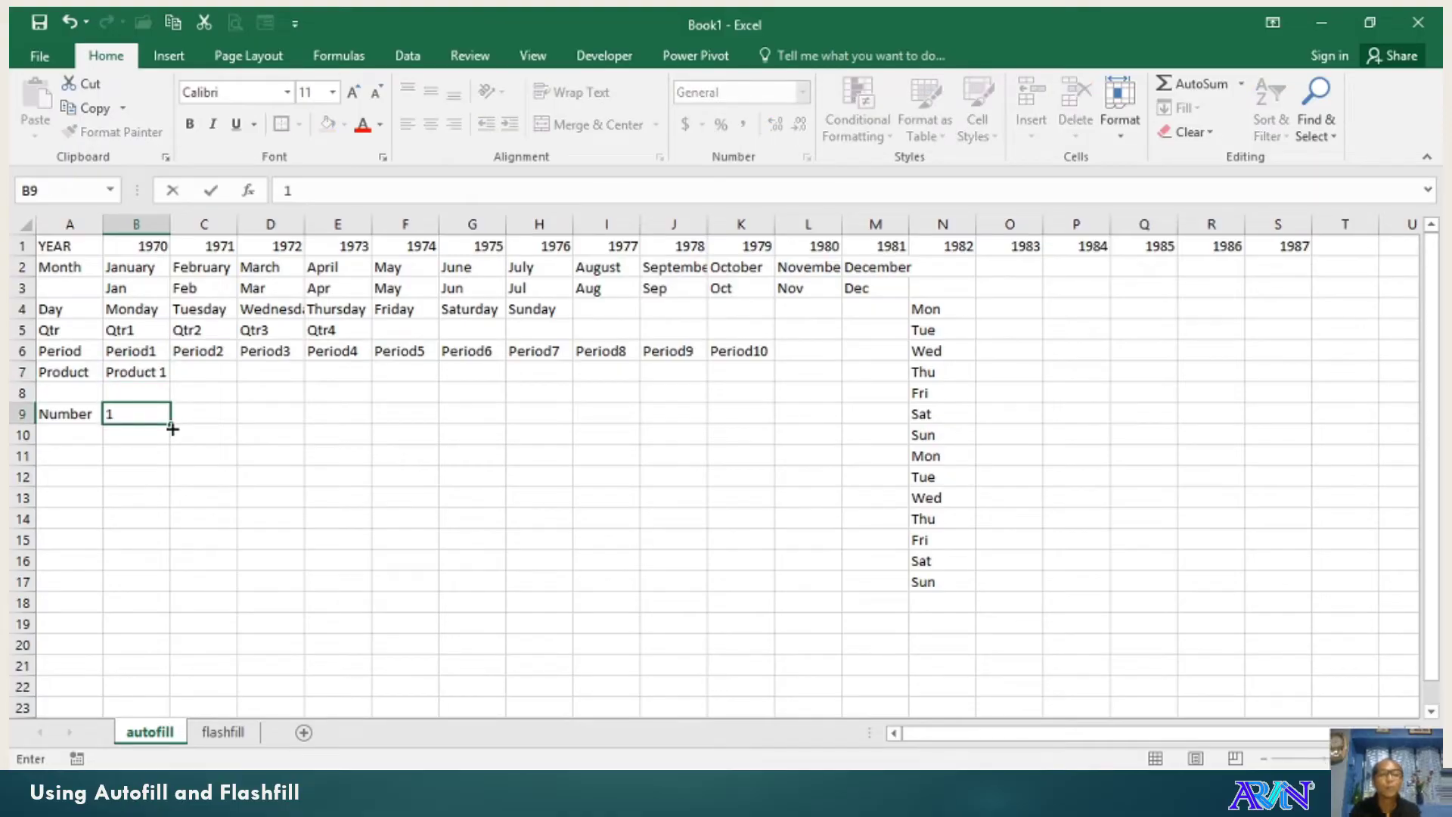
{"action": "key", "text": "Return"}
{"action": "type", "text": "2"}
{"action": "key", "text": "Return"}
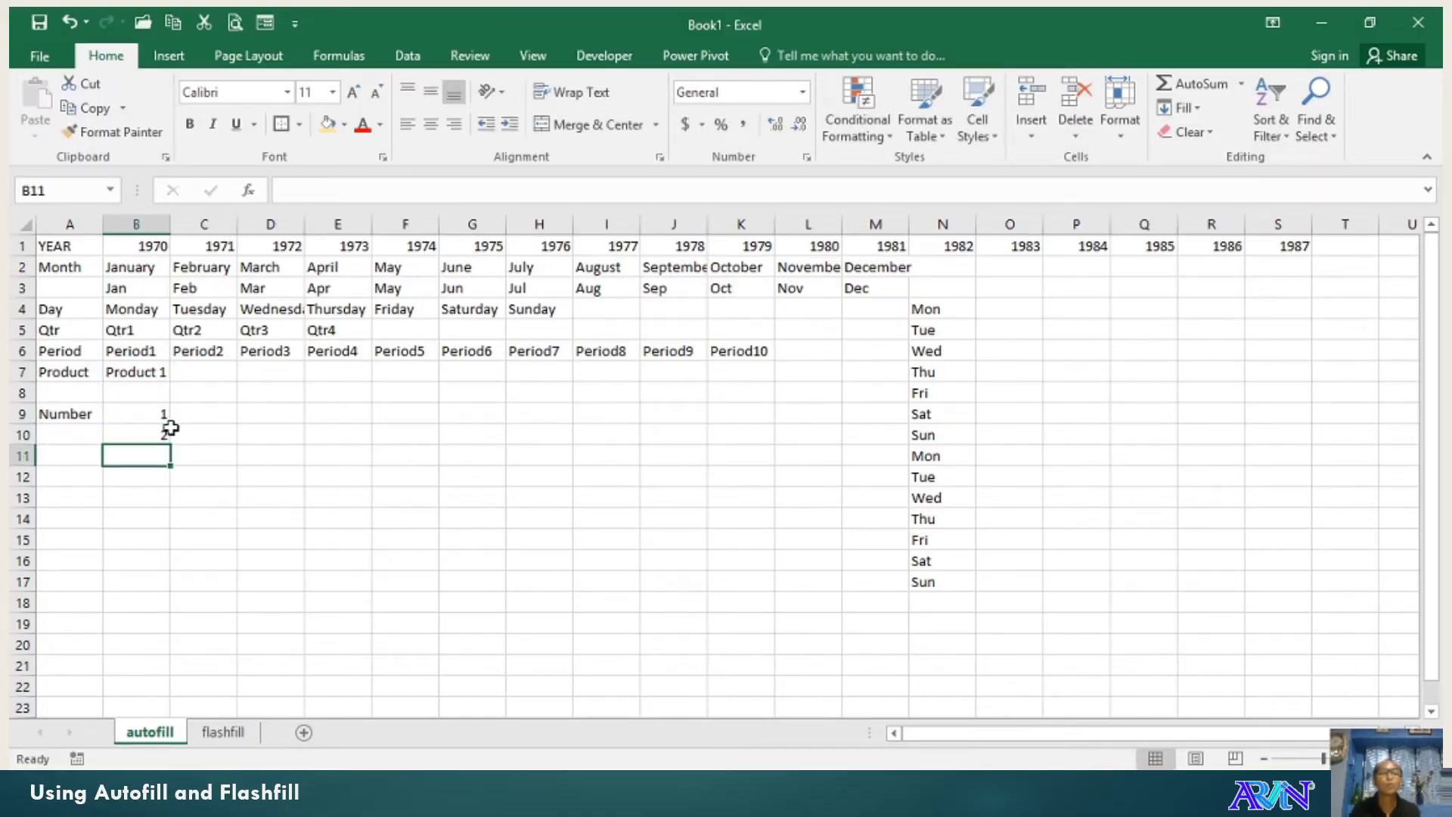
{"action": "left_click", "coordinate": [151, 416]}
{"action": "left_click_drag", "start_coordinate": [164, 421], "coordinate": [167, 437]}
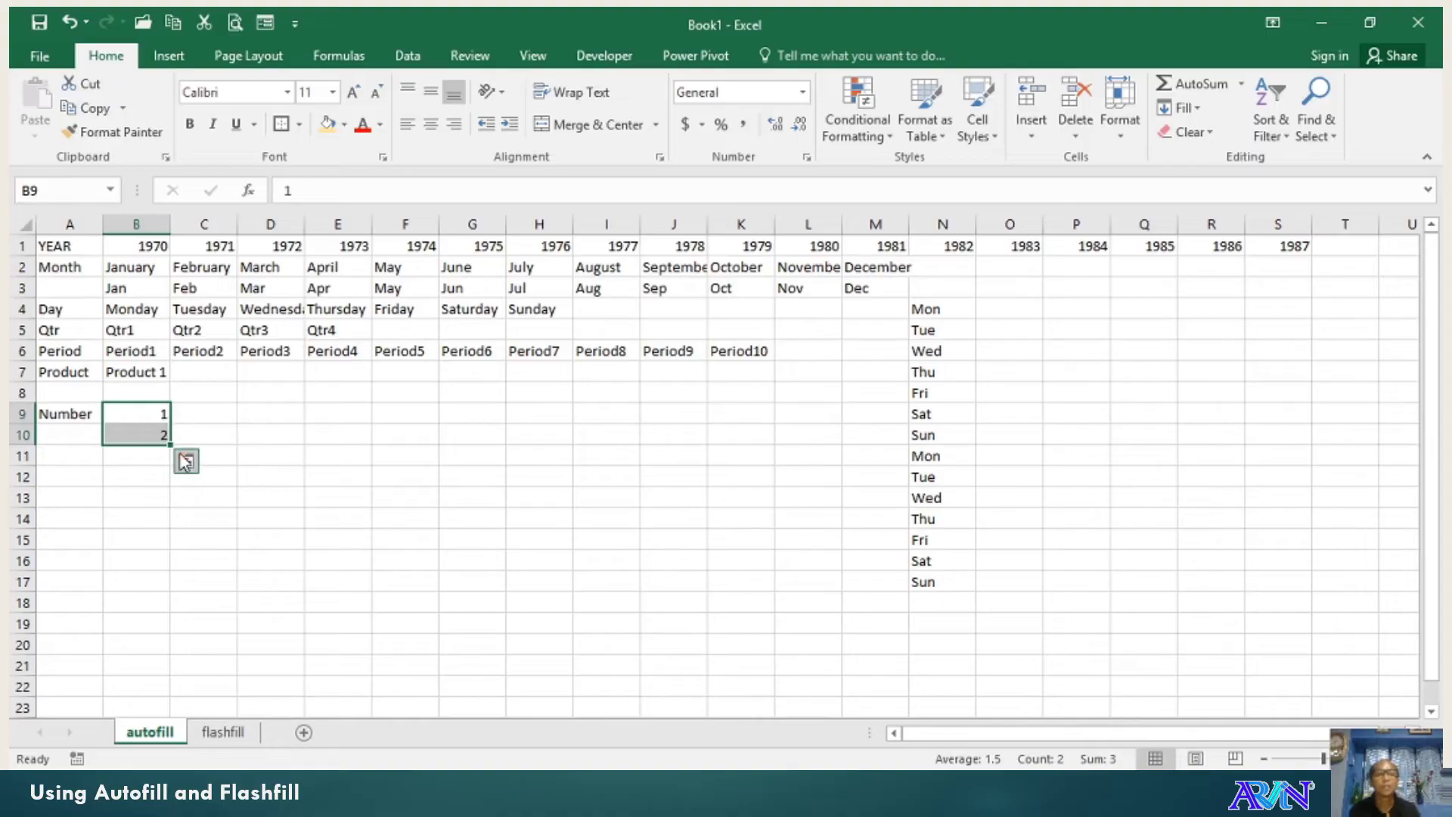
{"action": "left_click_drag", "start_coordinate": [168, 442], "coordinate": [144, 667]}
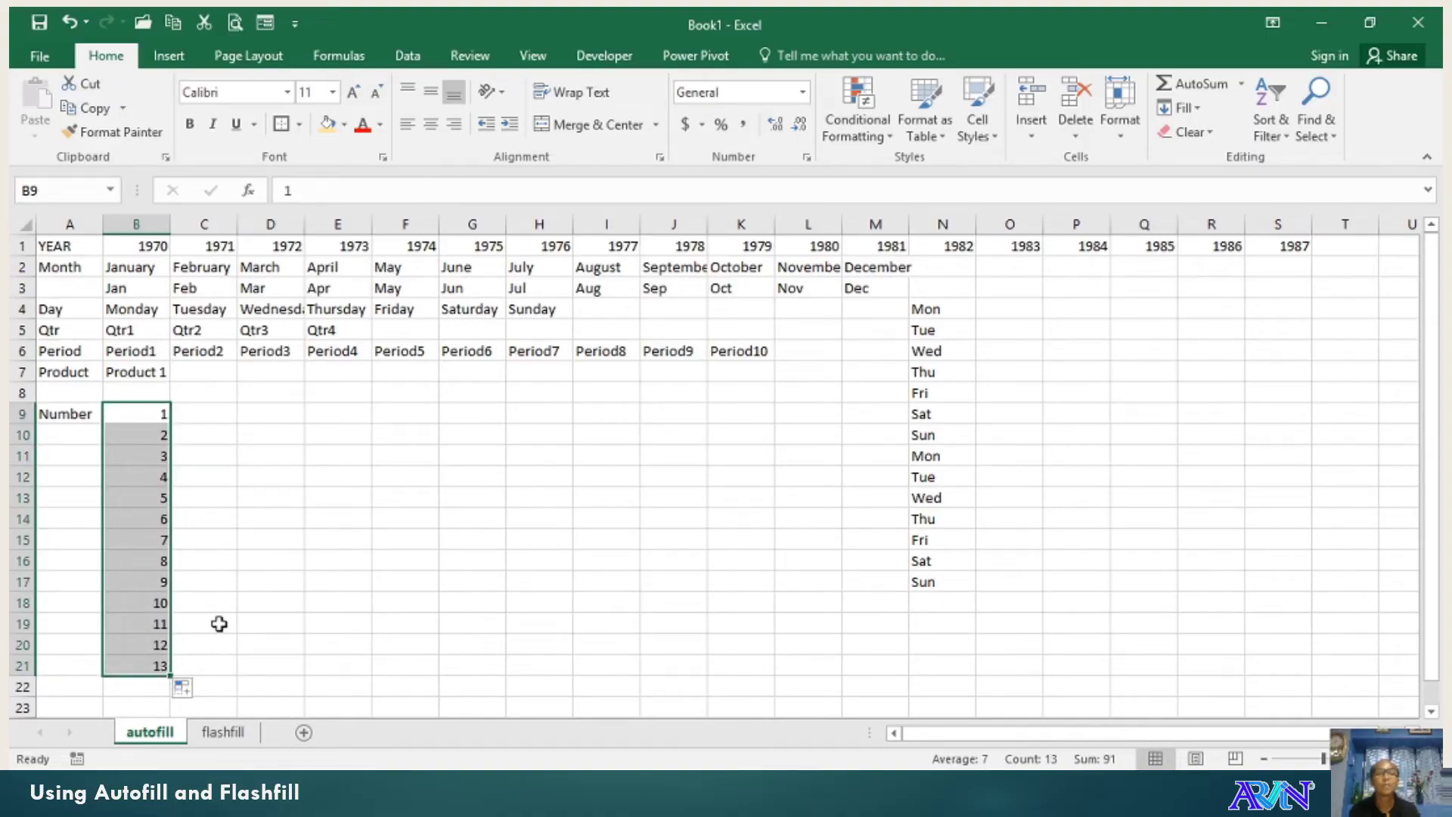
- Enter 2 in C9 and fill row 9 across to 11 in L9, undoing a stray fill
{"action": "left_click", "coordinate": [212, 420]}
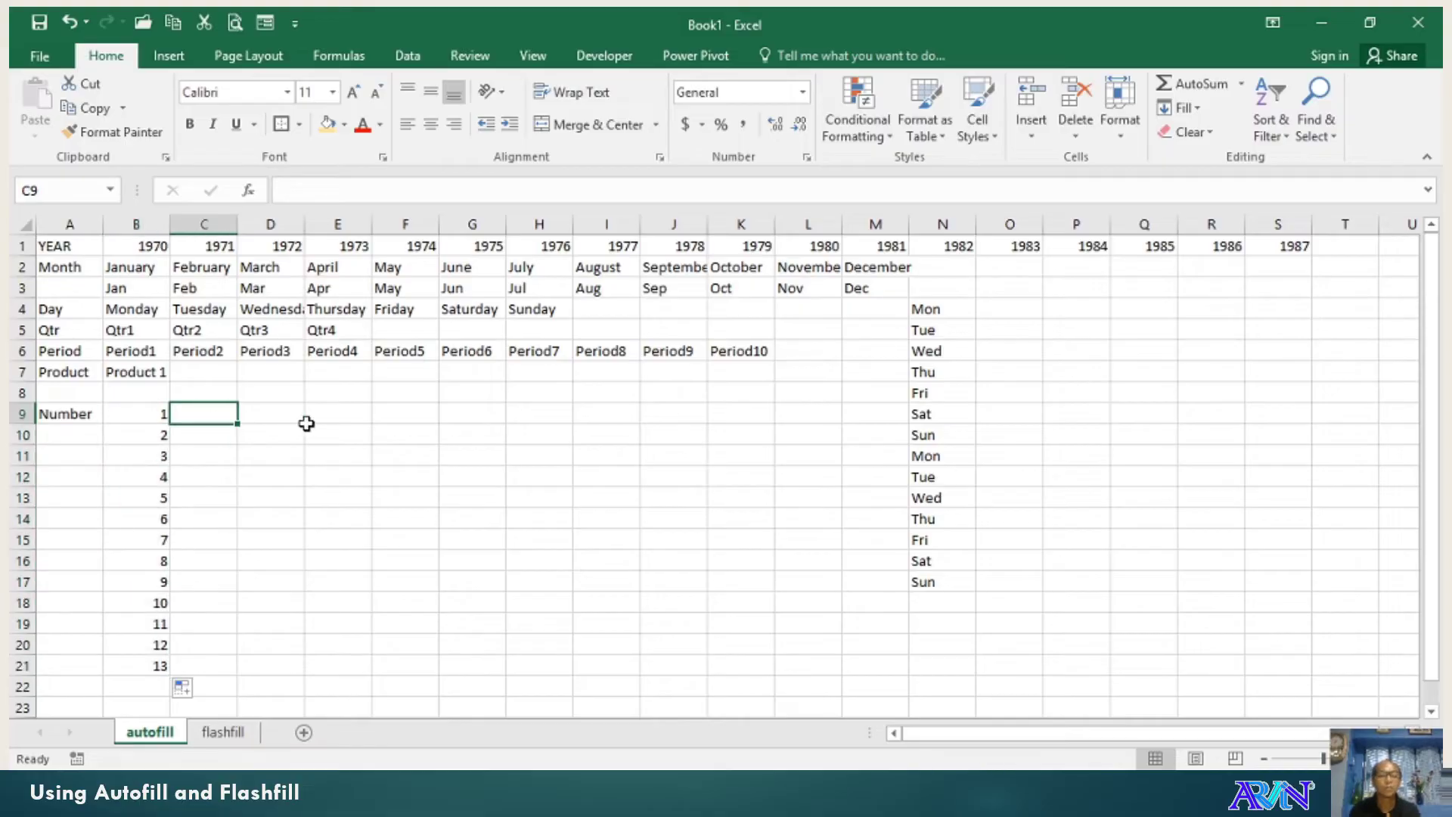
{"action": "type", "text": "2"}
{"action": "left_click_drag", "start_coordinate": [152, 413], "coordinate": [840, 423]}
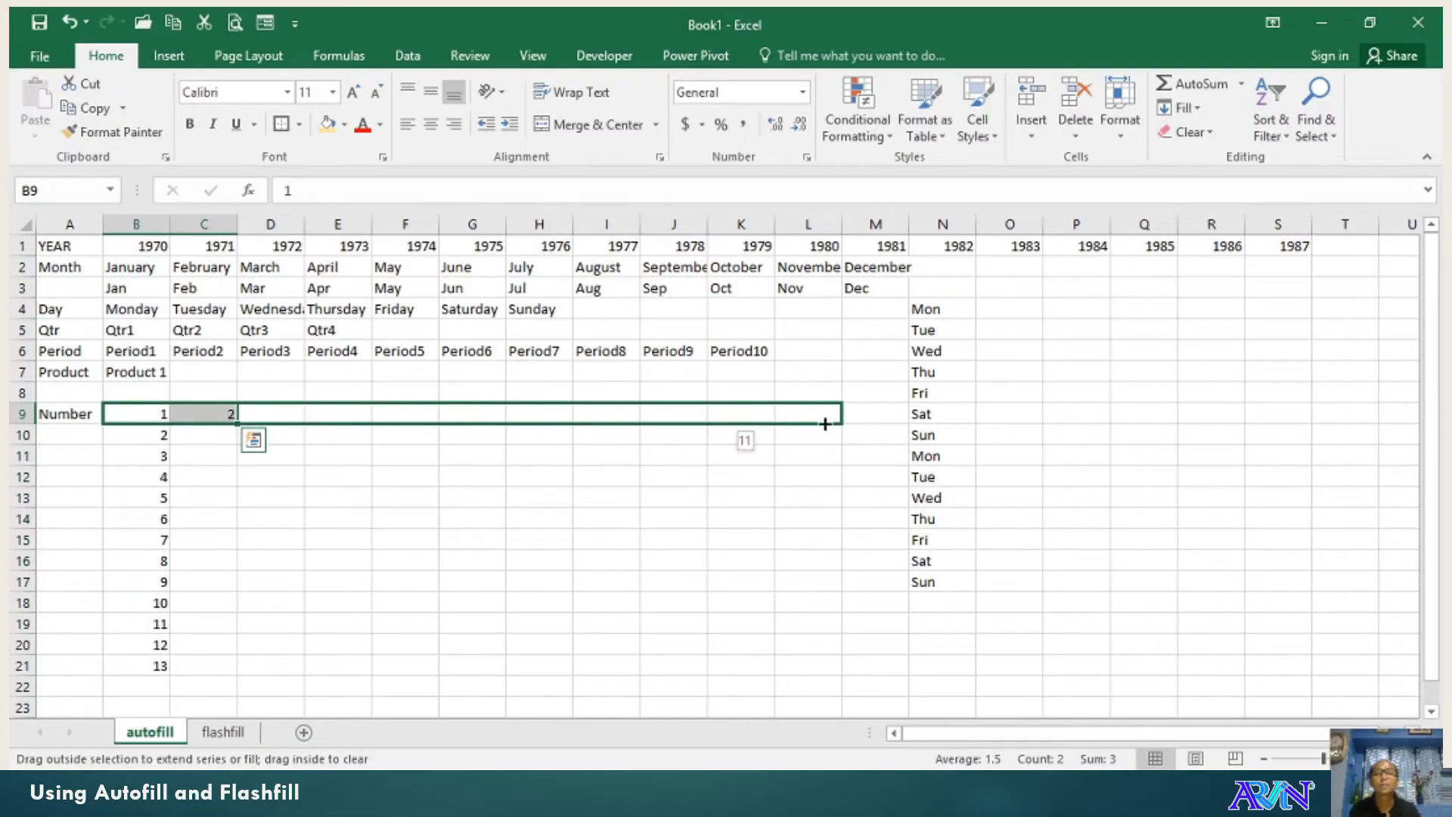
{"action": "left_click", "coordinate": [186, 459]}
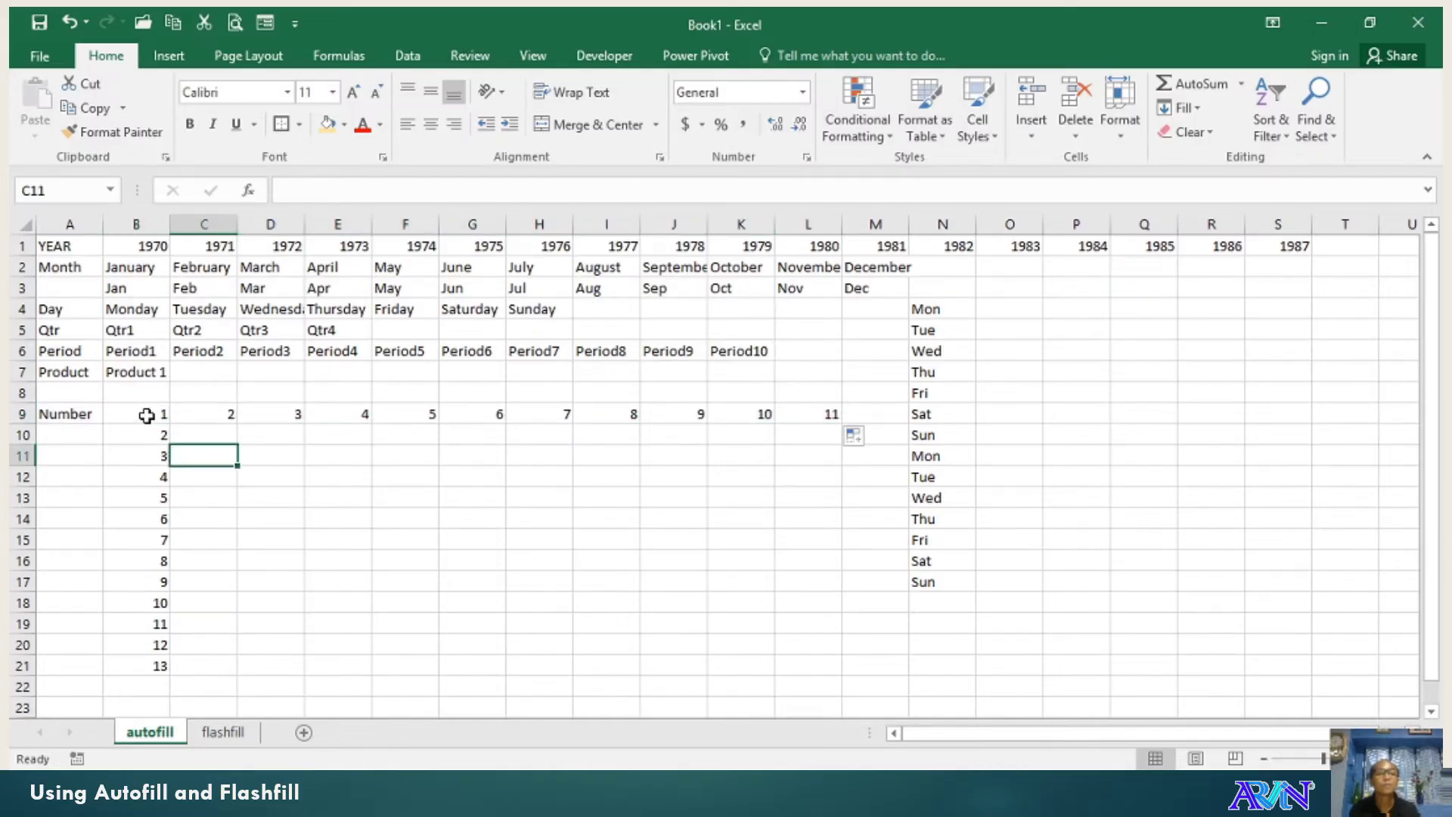
{"action": "left_click_drag", "start_coordinate": [146, 415], "coordinate": [491, 514]}
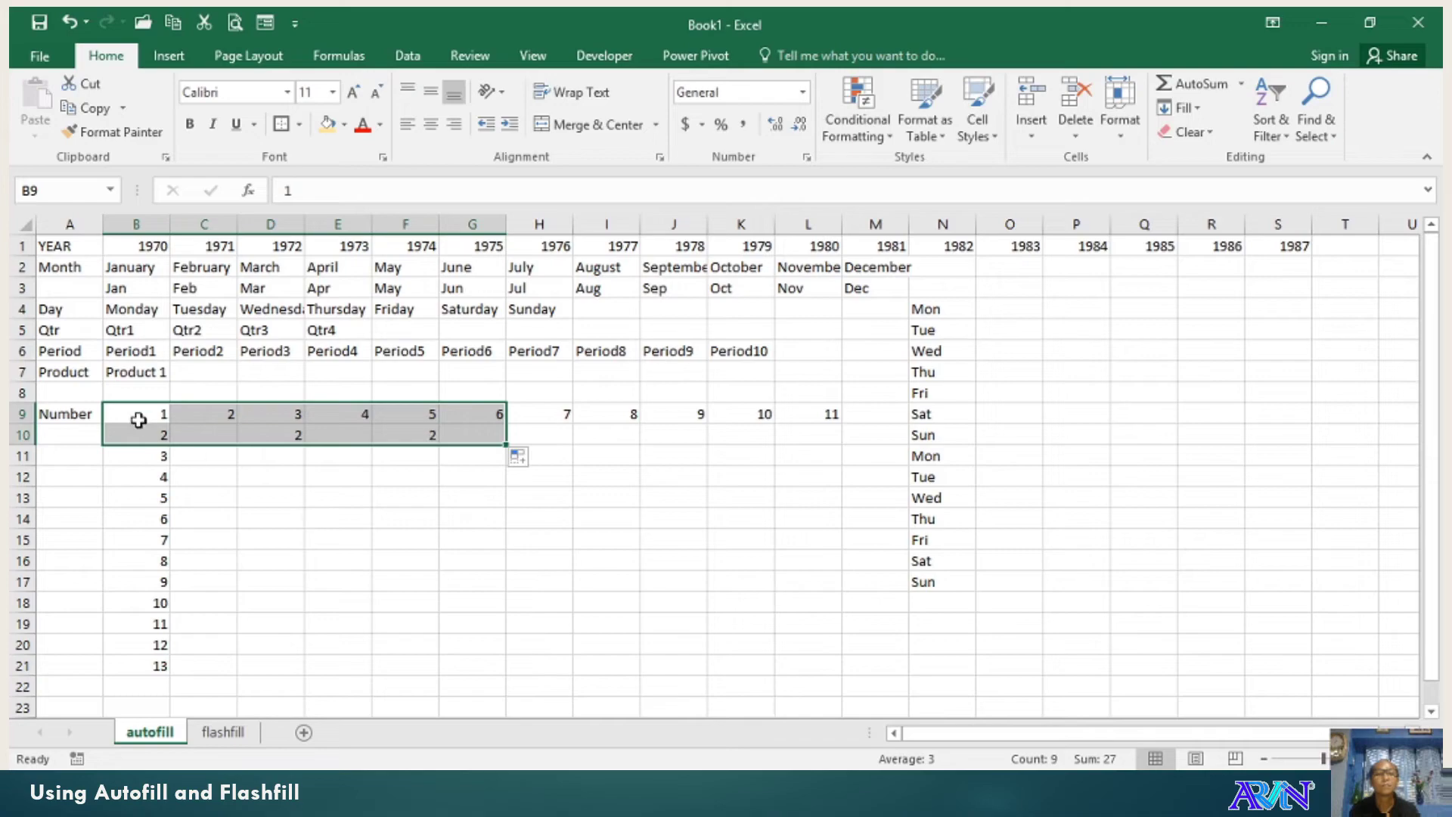
{"action": "key", "text": "ctrl+z"}
{"action": "left_click", "coordinate": [211, 451]}
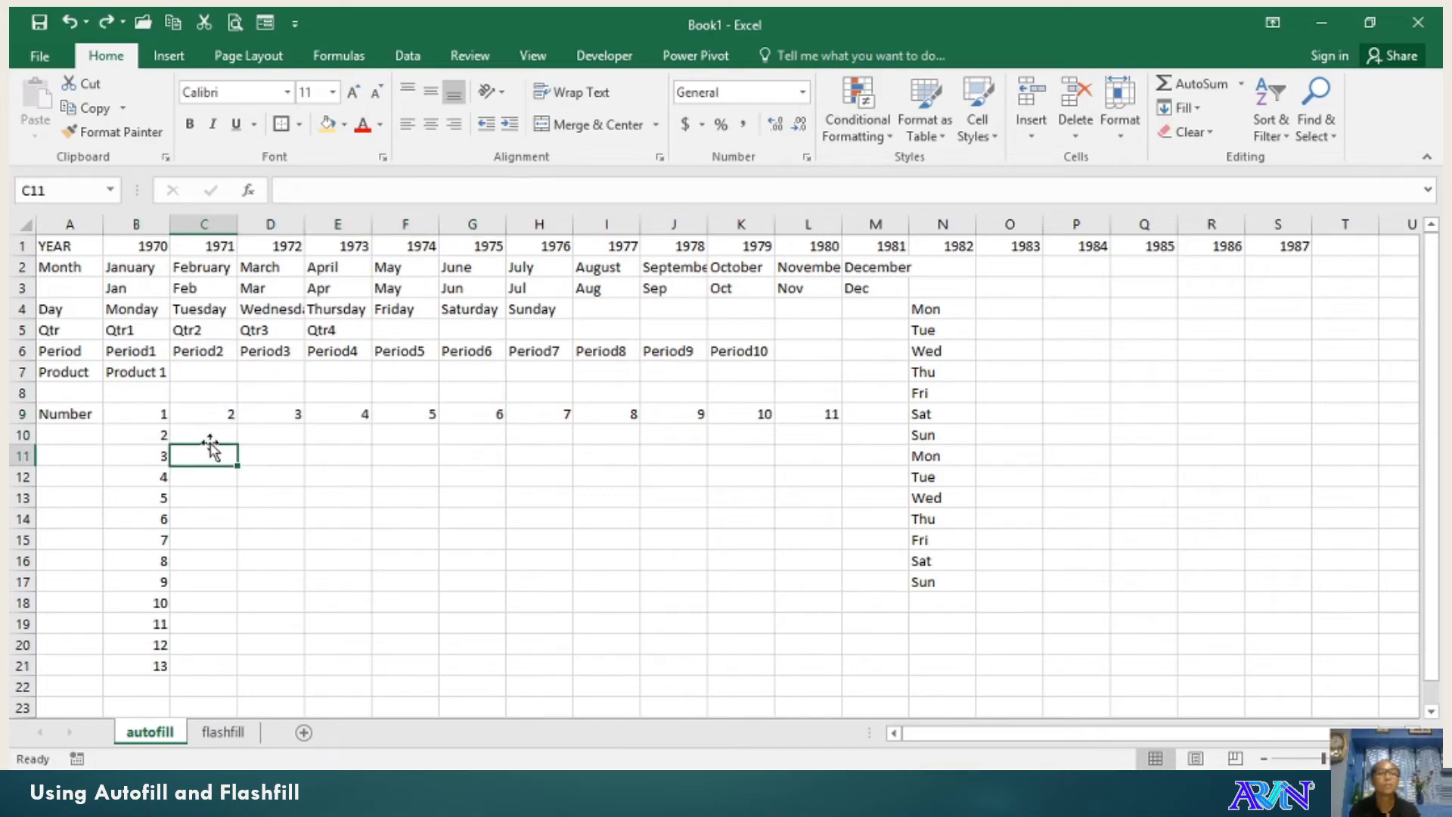
{"action": "left_click", "coordinate": [213, 434]}
- Enter 4 in C10 and fill column C with the 2 times table down to 26
{"action": "type", "text": "4"}
{"action": "left_click", "coordinate": [257, 474]}
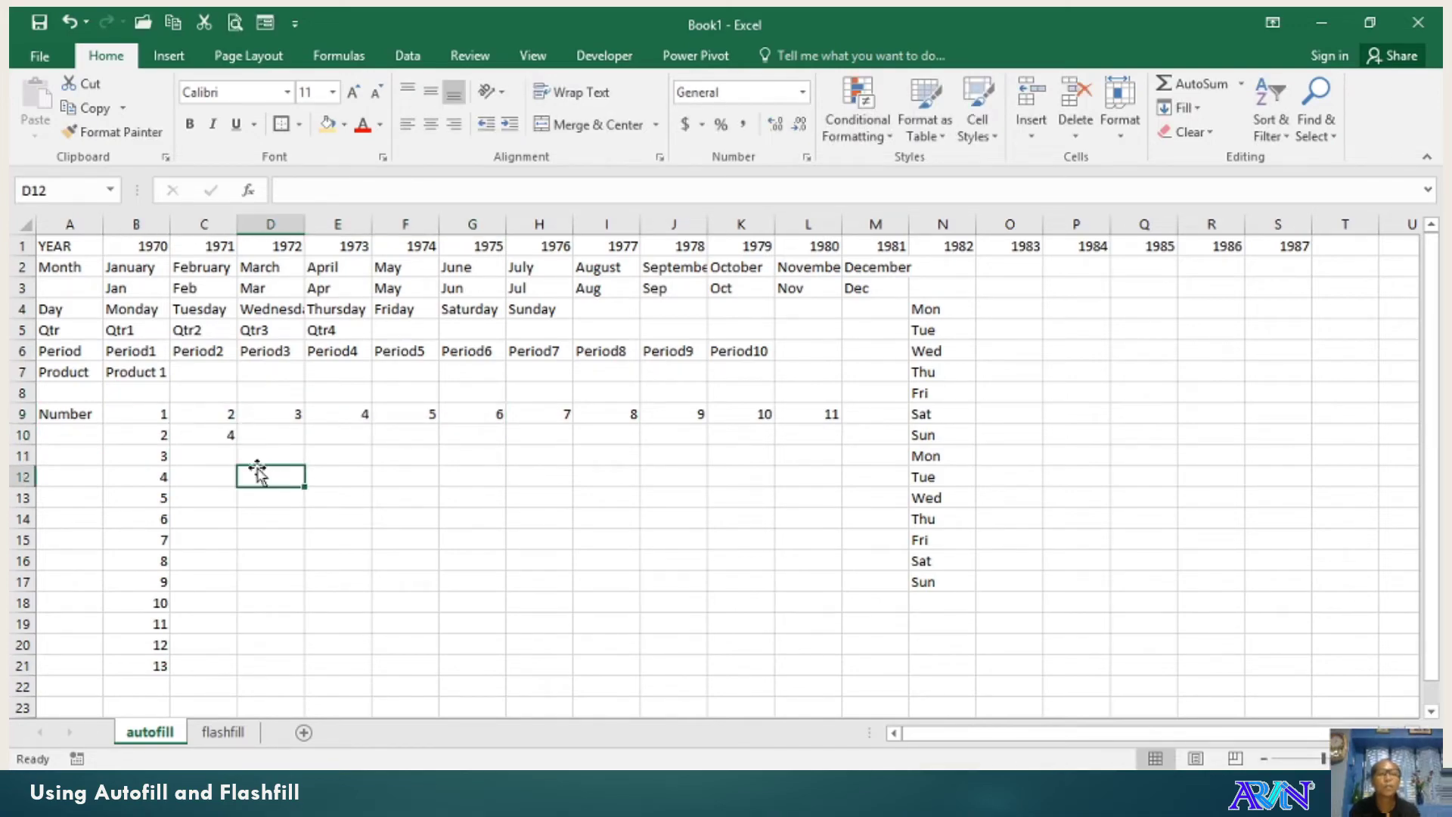
{"action": "mouse_move", "coordinate": [214, 416]}
{"action": "left_mouse_down"}
{"action": "mouse_move", "coordinate": [241, 475]}
{"action": "mouse_move", "coordinate": [240, 666]}
{"action": "left_mouse_up"}
{"action": "left_click_drag", "start_coordinate": [240, 669], "coordinate": [240, 668]}
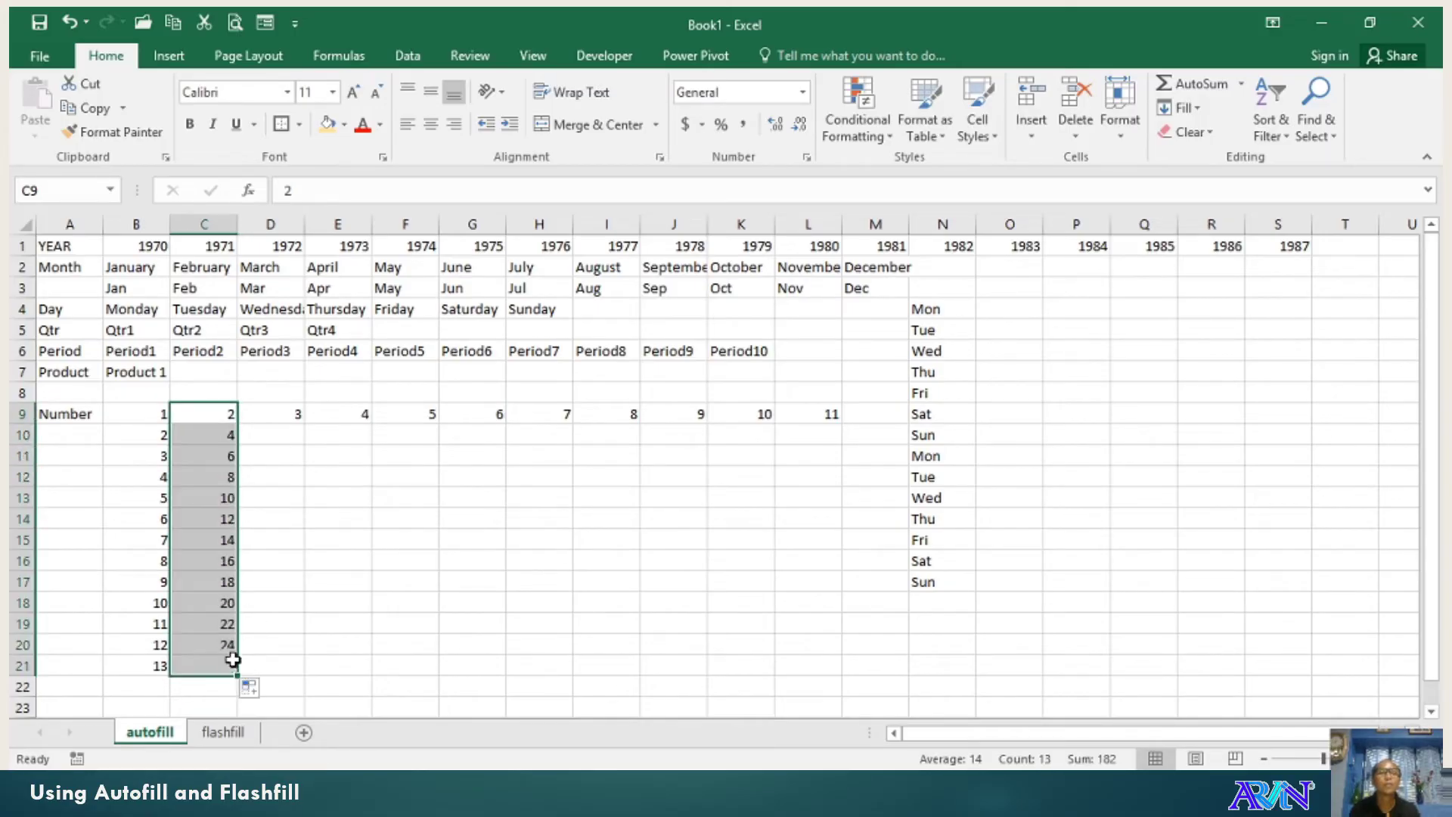
{"action": "left_click_drag", "start_coordinate": [160, 432], "coordinate": [160, 539]}
{"action": "left_click", "coordinate": [160, 433]}
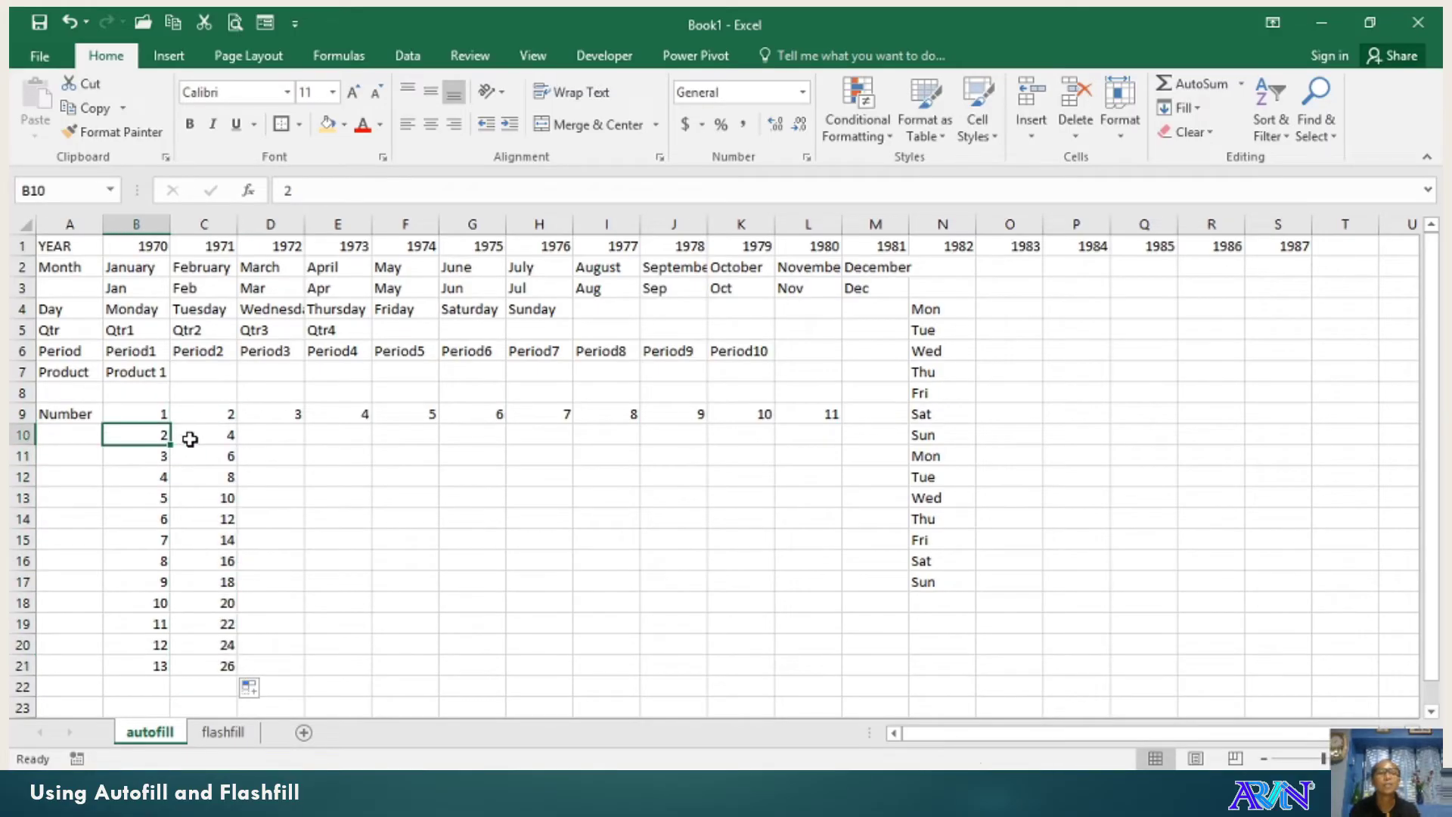
{"action": "mouse_move", "coordinate": [218, 418]}
{"action": "left_mouse_down"}
{"action": "mouse_move", "coordinate": [239, 679]}
{"action": "mouse_move", "coordinate": [817, 672]}
{"action": "left_mouse_up"}
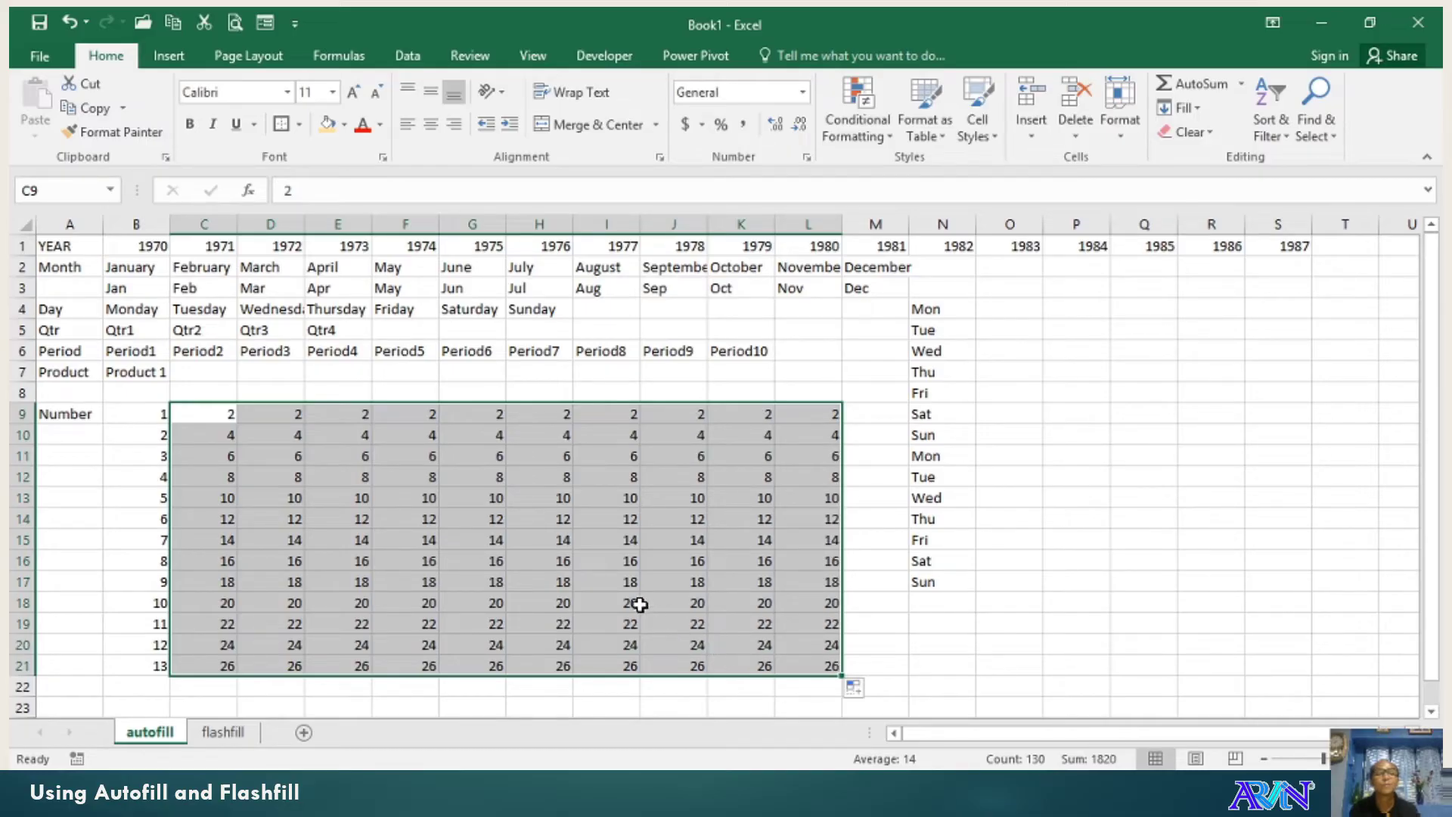
{"action": "key", "text": "ctrl+z"}
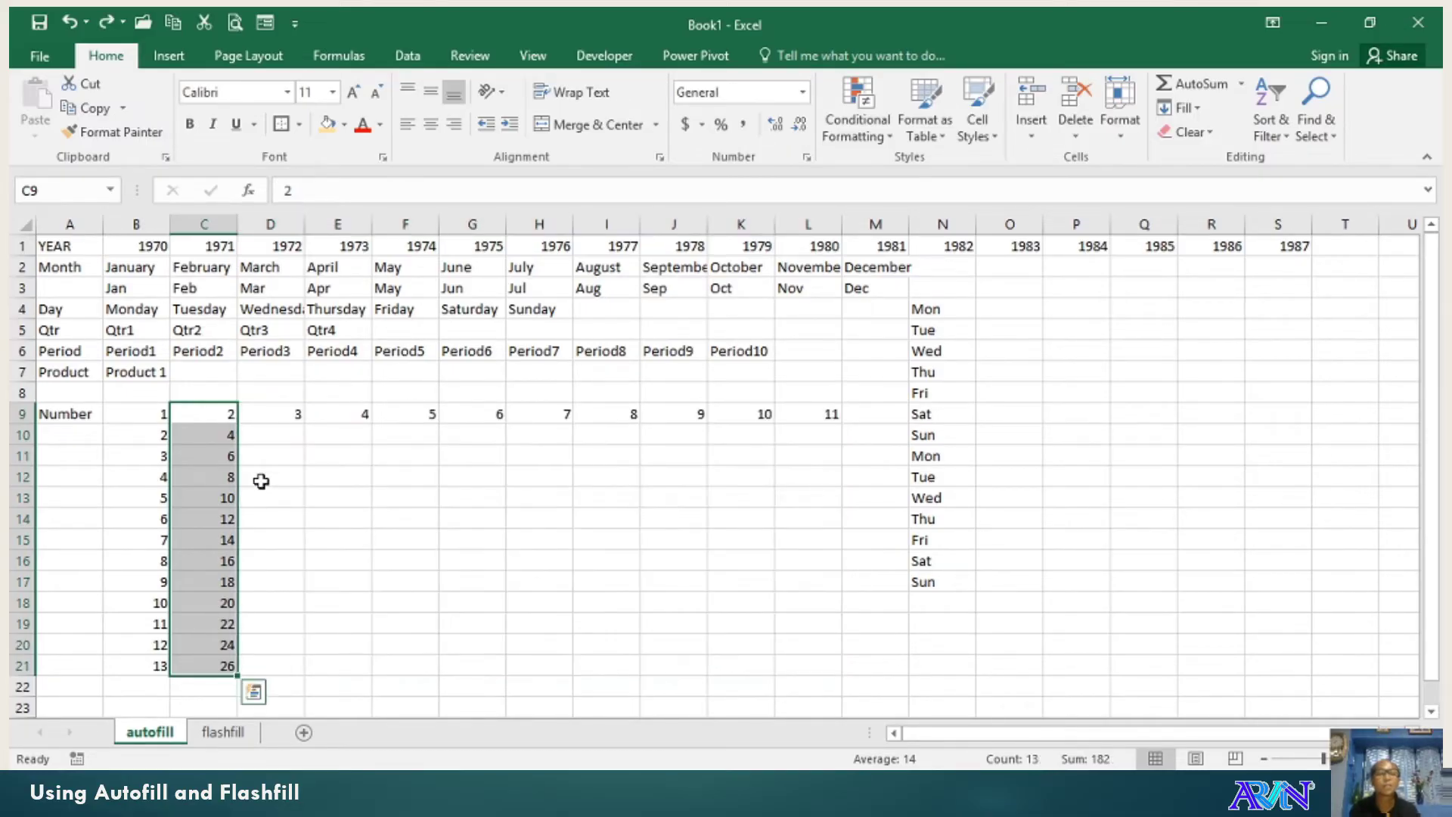
{"action": "left_click", "coordinate": [247, 458]}
- Extend the remaining rows across to complete the multiplication table, ending with 143 in L21
{"action": "left_click", "coordinate": [182, 441]}
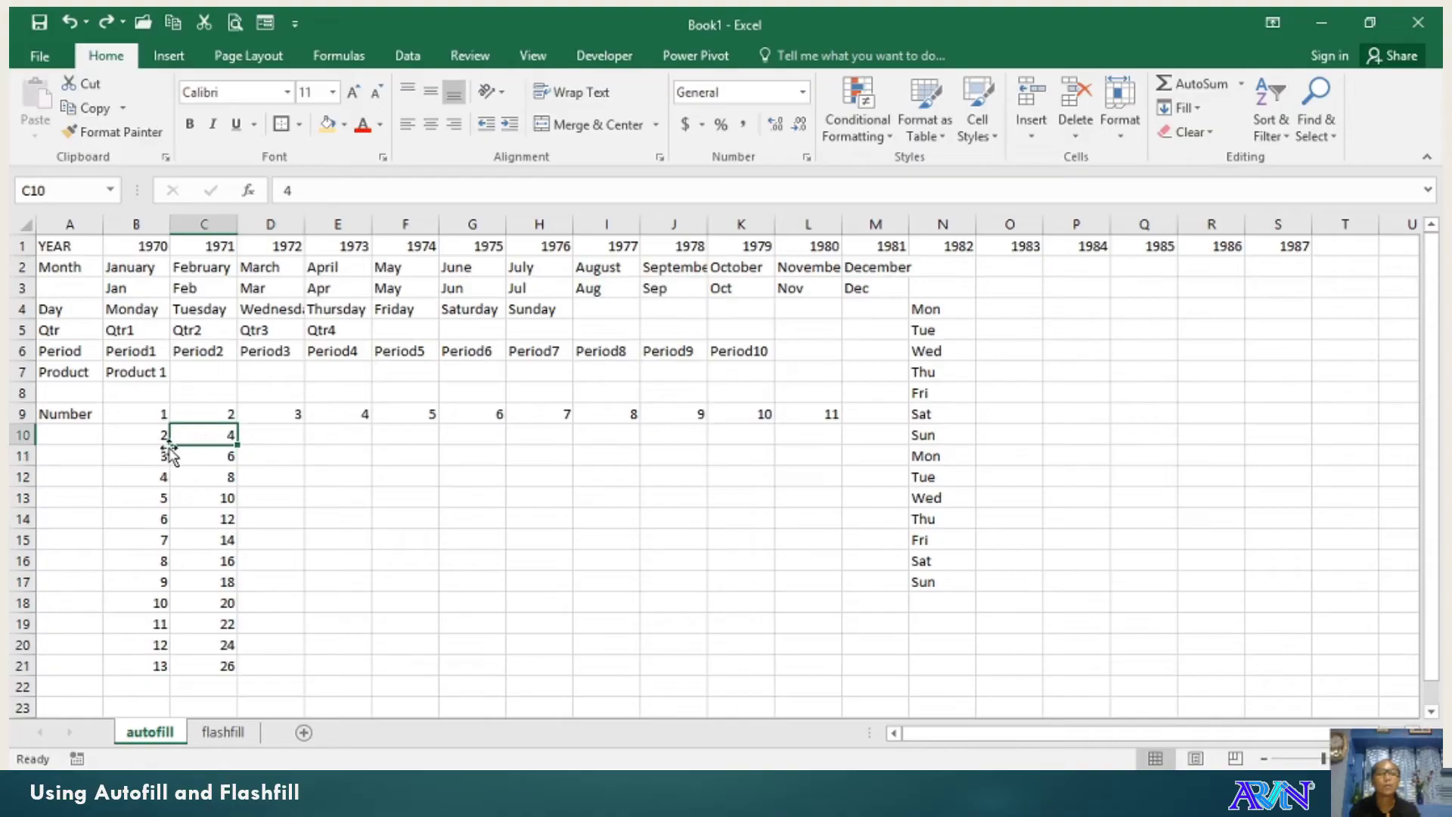
{"action": "mouse_move", "coordinate": [159, 439]}
{"action": "left_mouse_down"}
{"action": "mouse_move", "coordinate": [214, 458]}
{"action": "mouse_move", "coordinate": [829, 434]}
{"action": "left_mouse_up"}
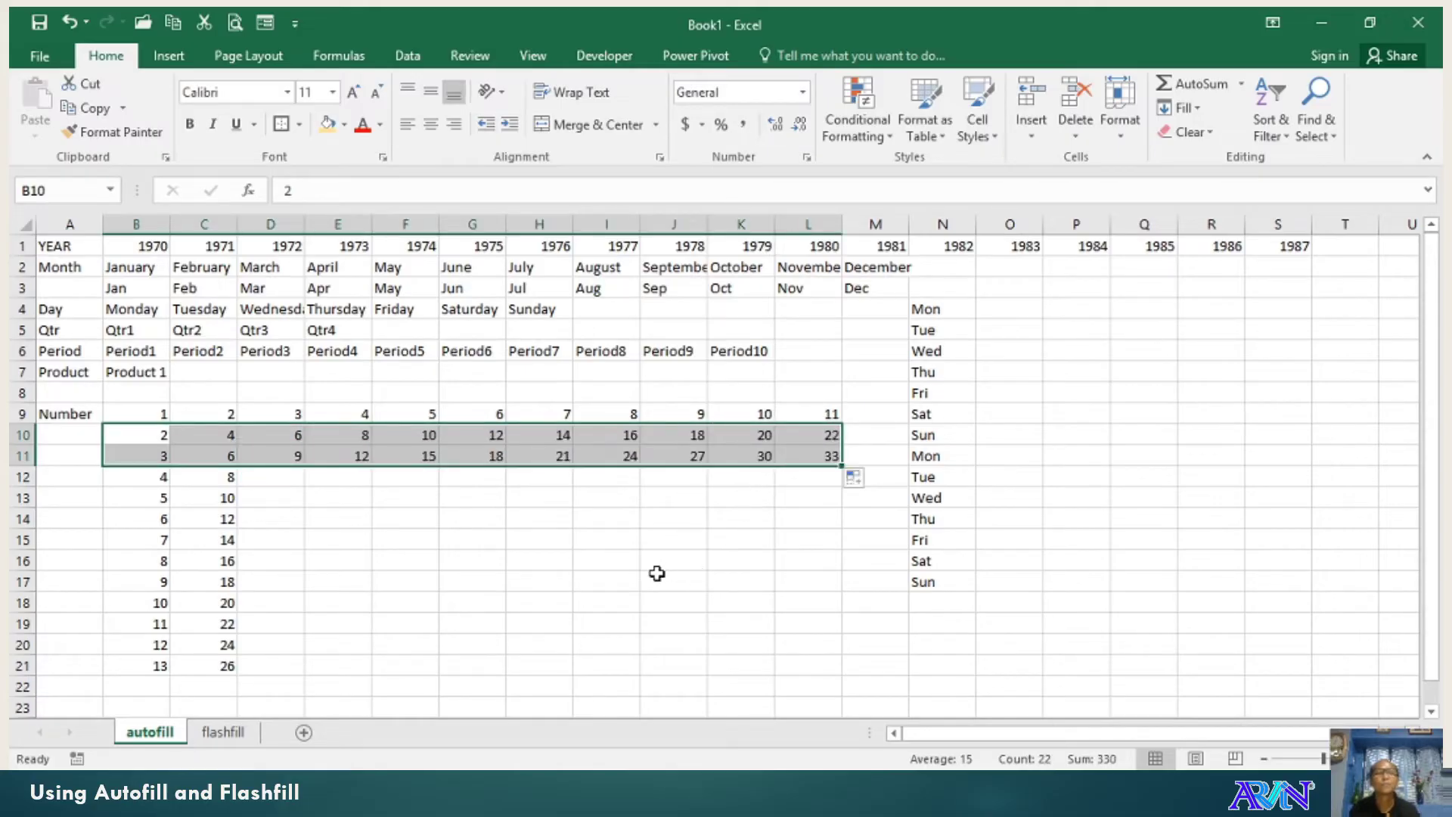
{"action": "mouse_move", "coordinate": [153, 497]}
{"action": "left_mouse_down"}
{"action": "mouse_move", "coordinate": [209, 665]}
{"action": "mouse_move", "coordinate": [828, 664]}
{"action": "left_mouse_up"}
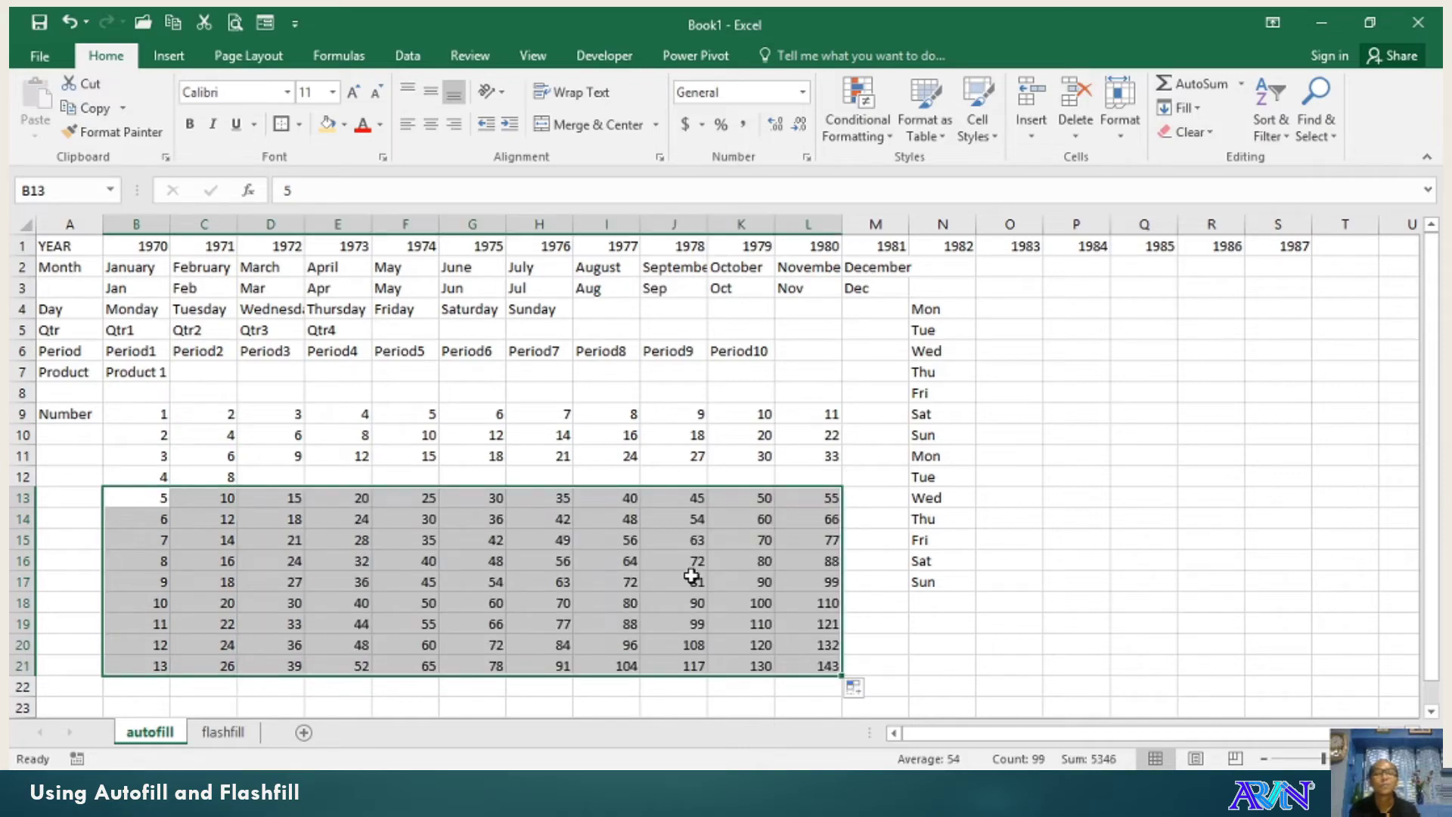
{"action": "left_click", "coordinate": [168, 482]}
{"action": "left_click_drag", "start_coordinate": [168, 482], "coordinate": [821, 465]}
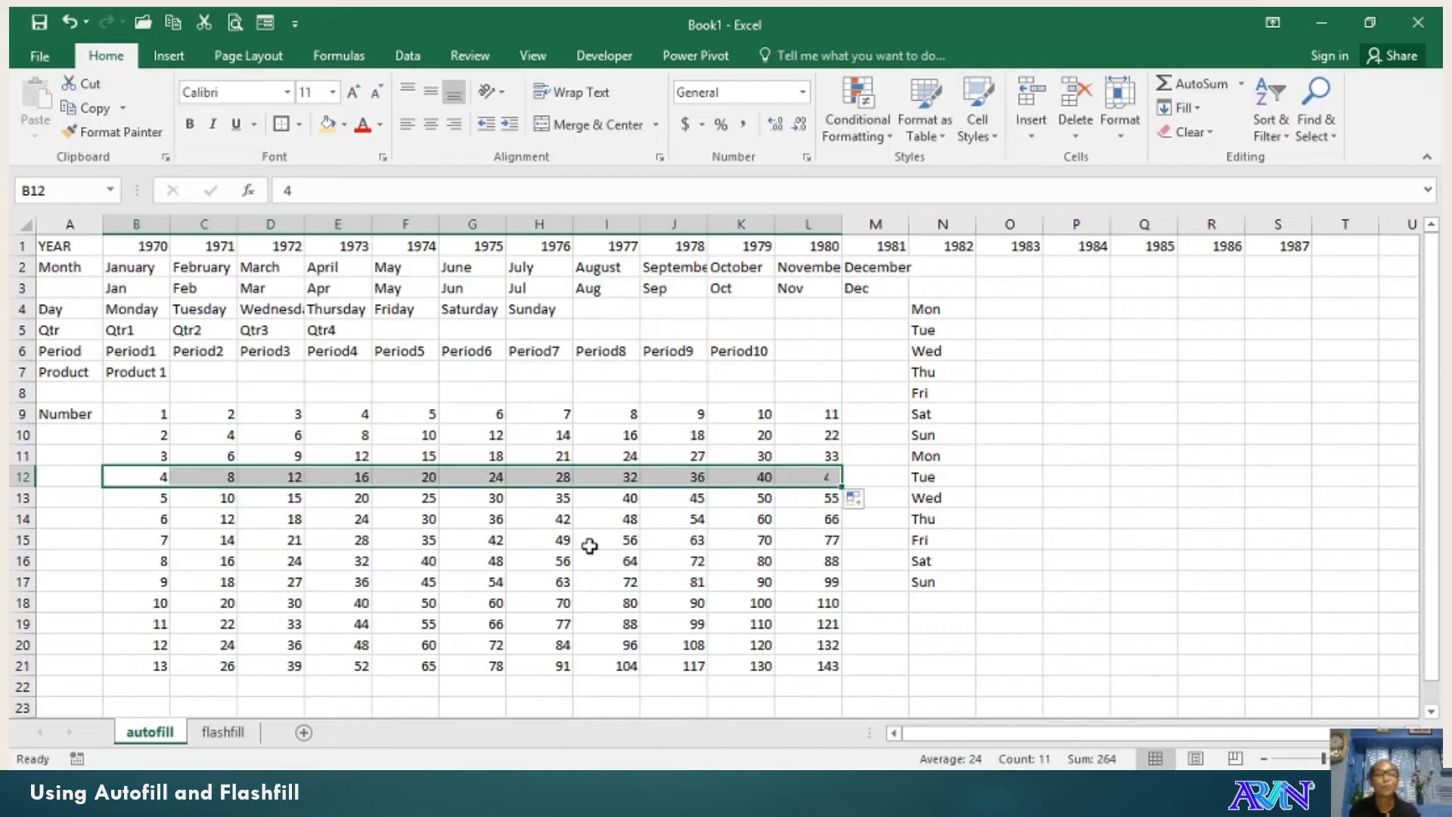
{"action": "left_click", "coordinate": [439, 560]}
{"action": "left_click", "coordinate": [440, 561]}
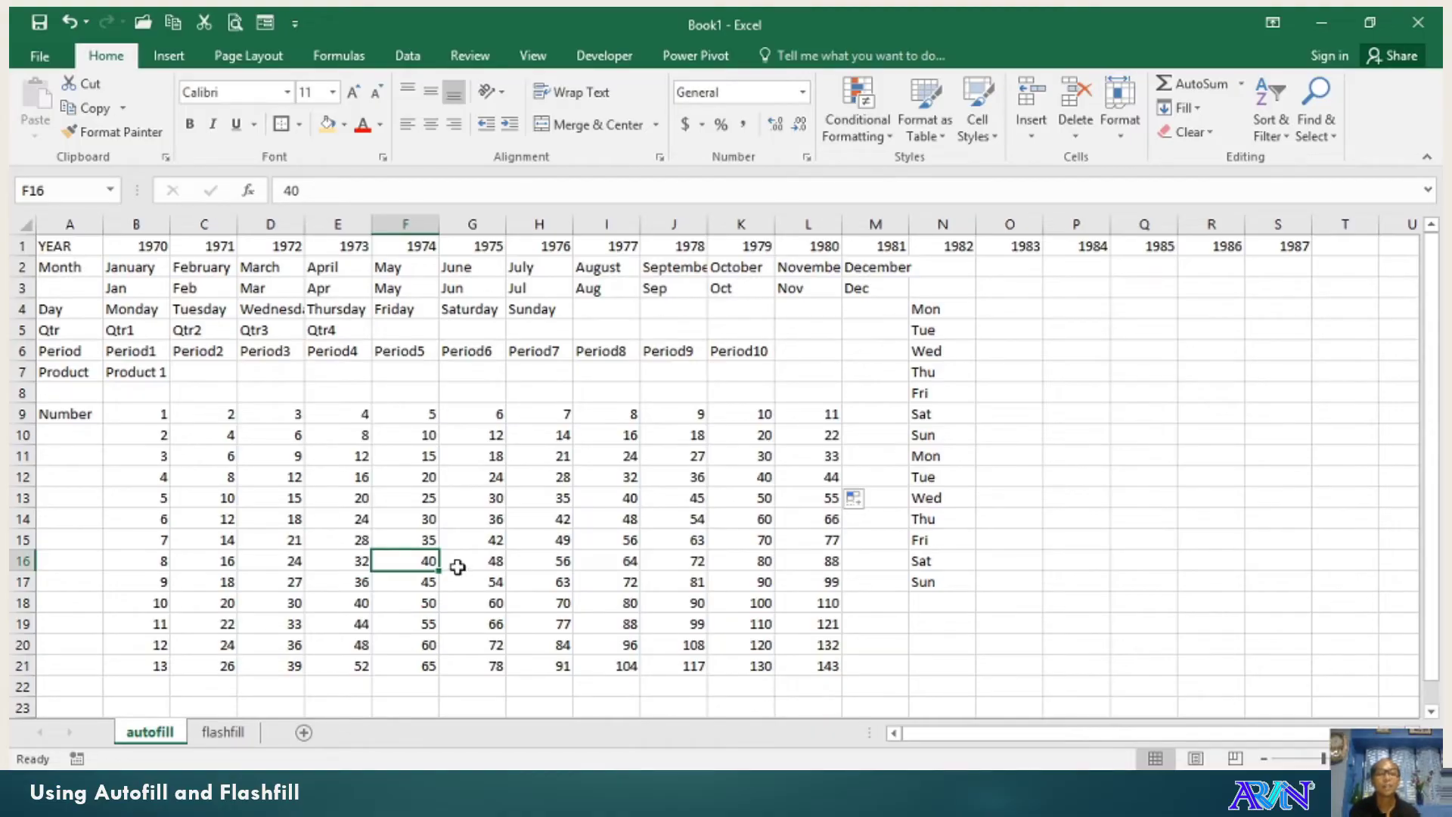
{"action": "left_click", "coordinate": [236, 734]}
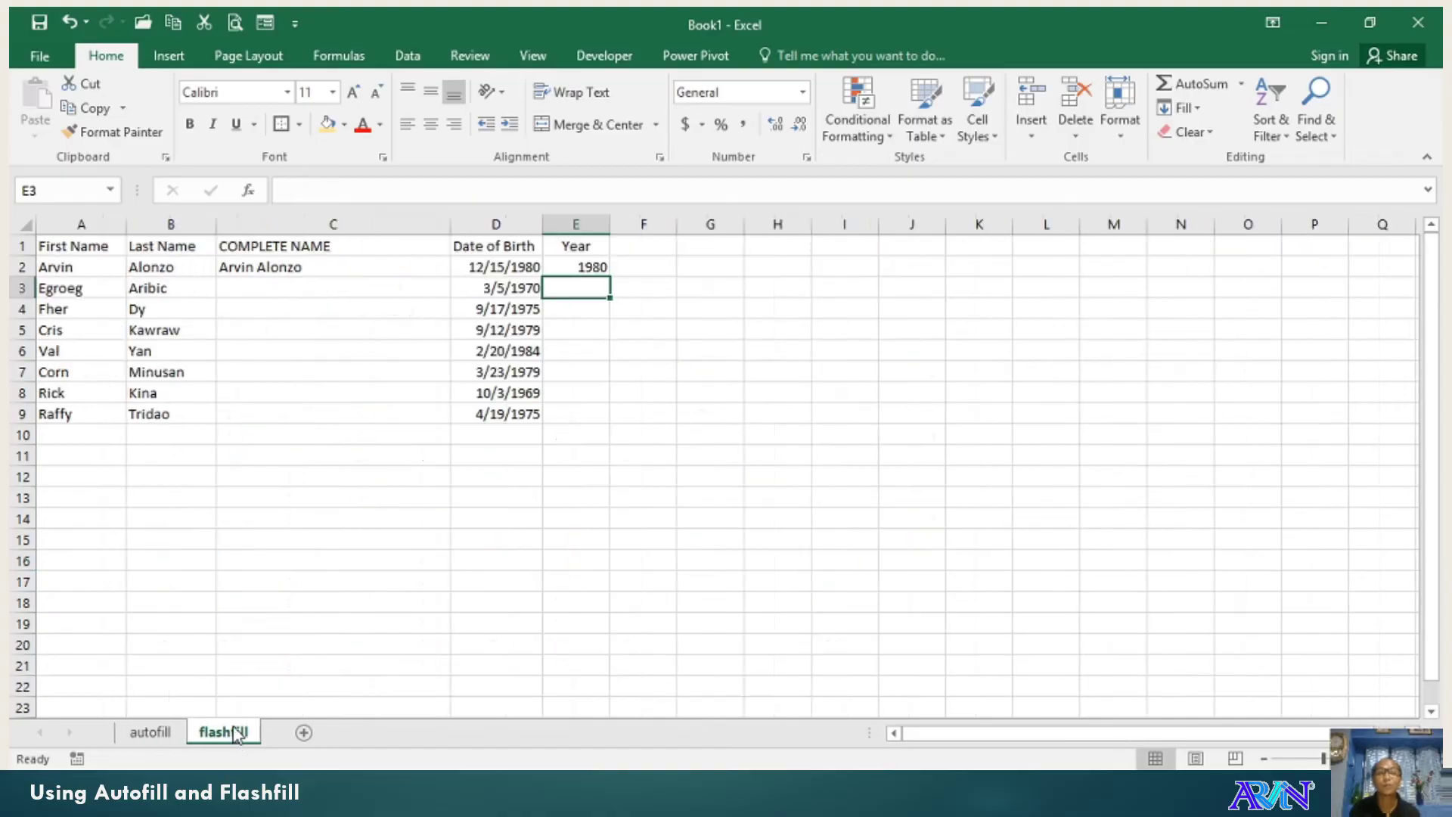
{"action": "left_click", "coordinate": [297, 272]}
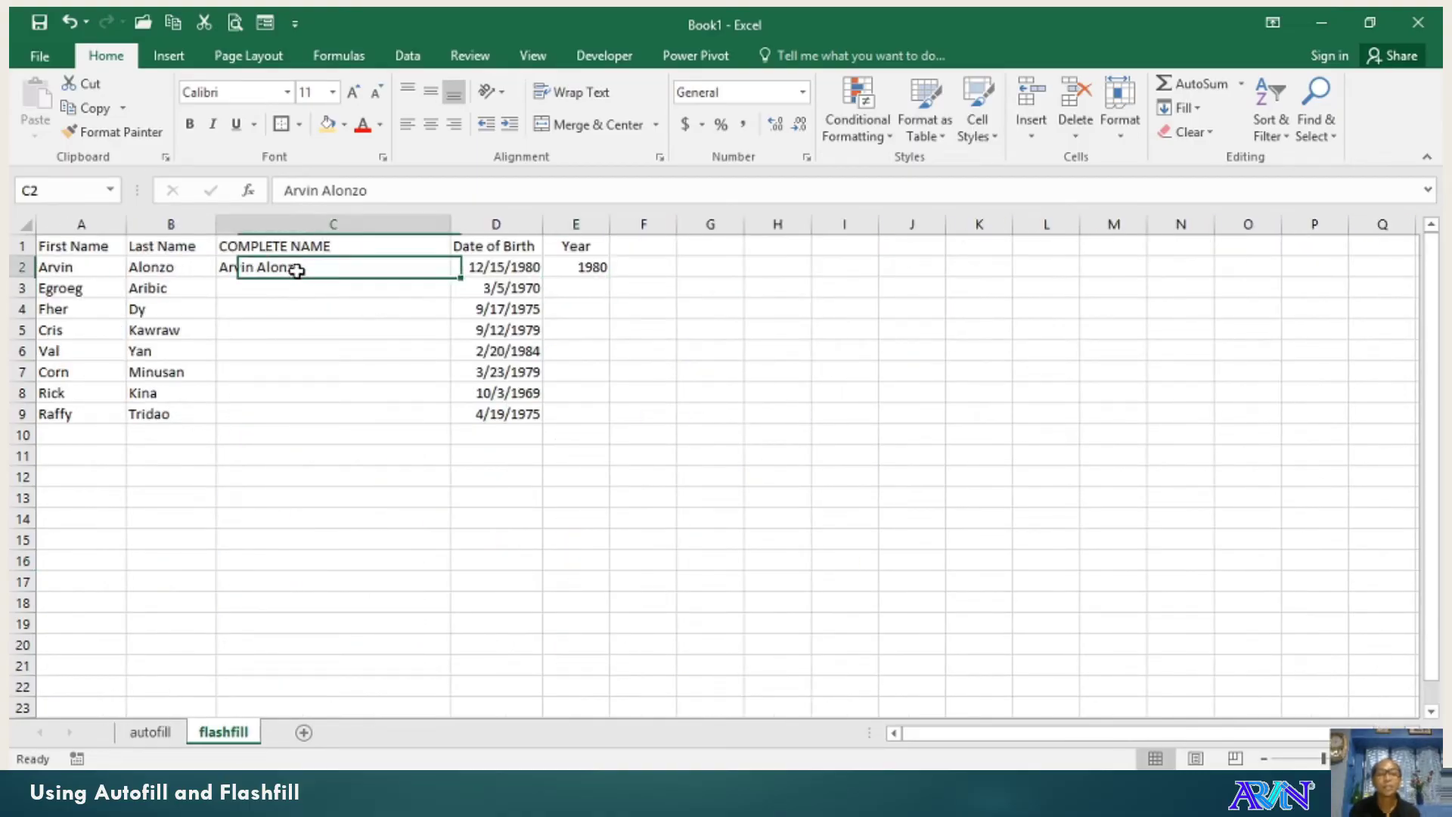
{"action": "key", "text": "Delete"}
{"action": "key", "text": "Left"}
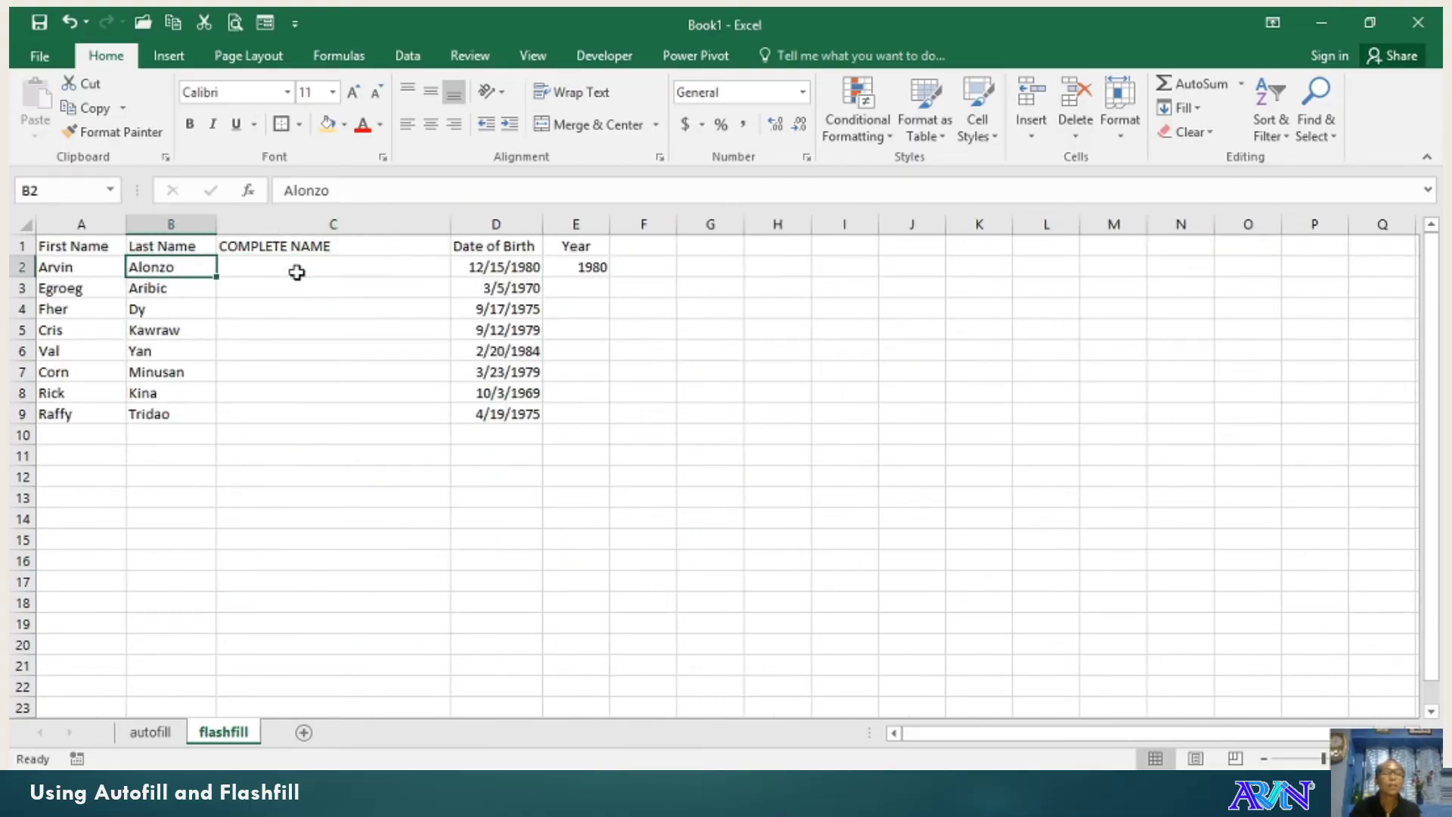
{"action": "key", "text": "Left"}
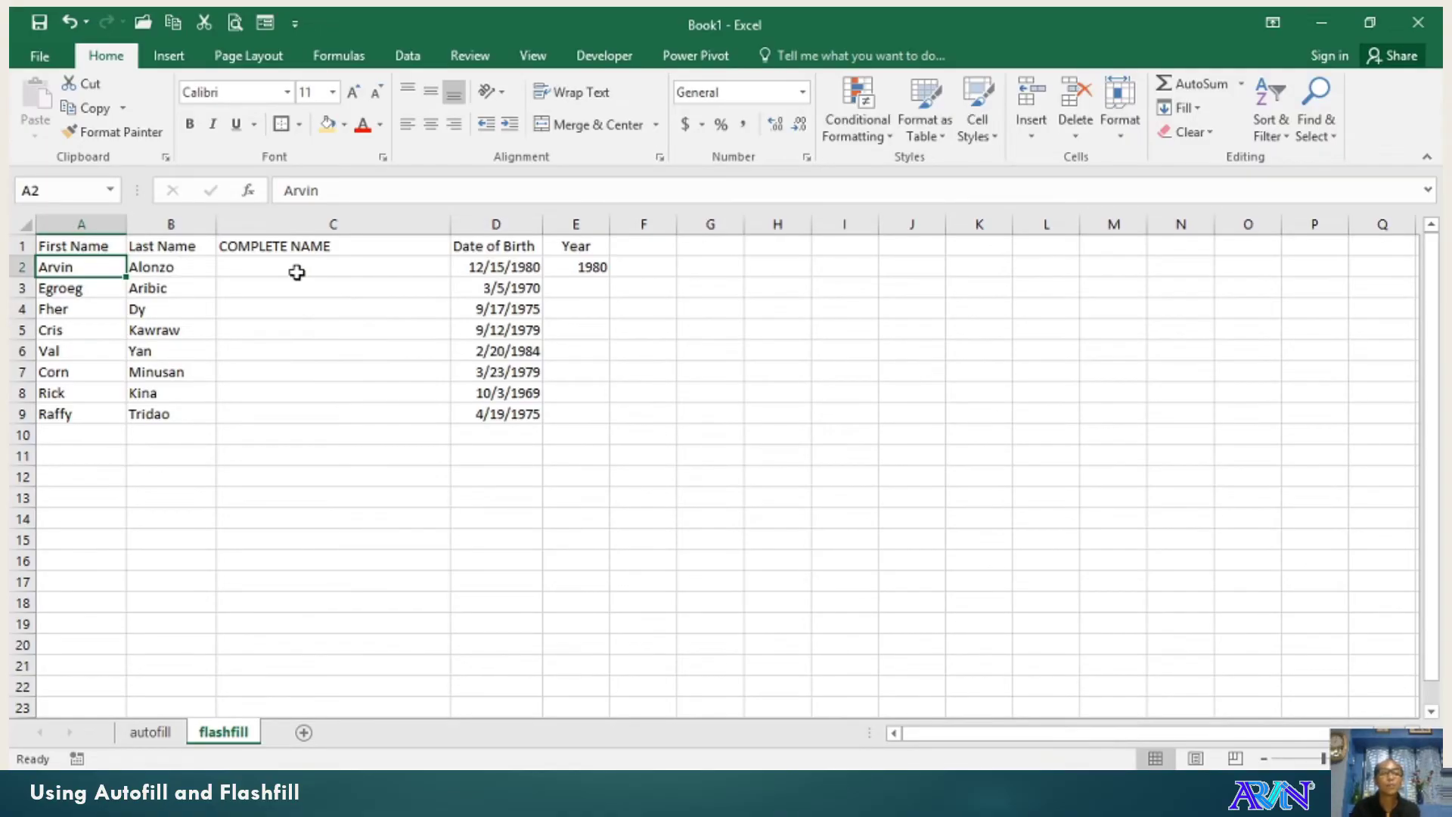
{"action": "key", "text": "Right"}
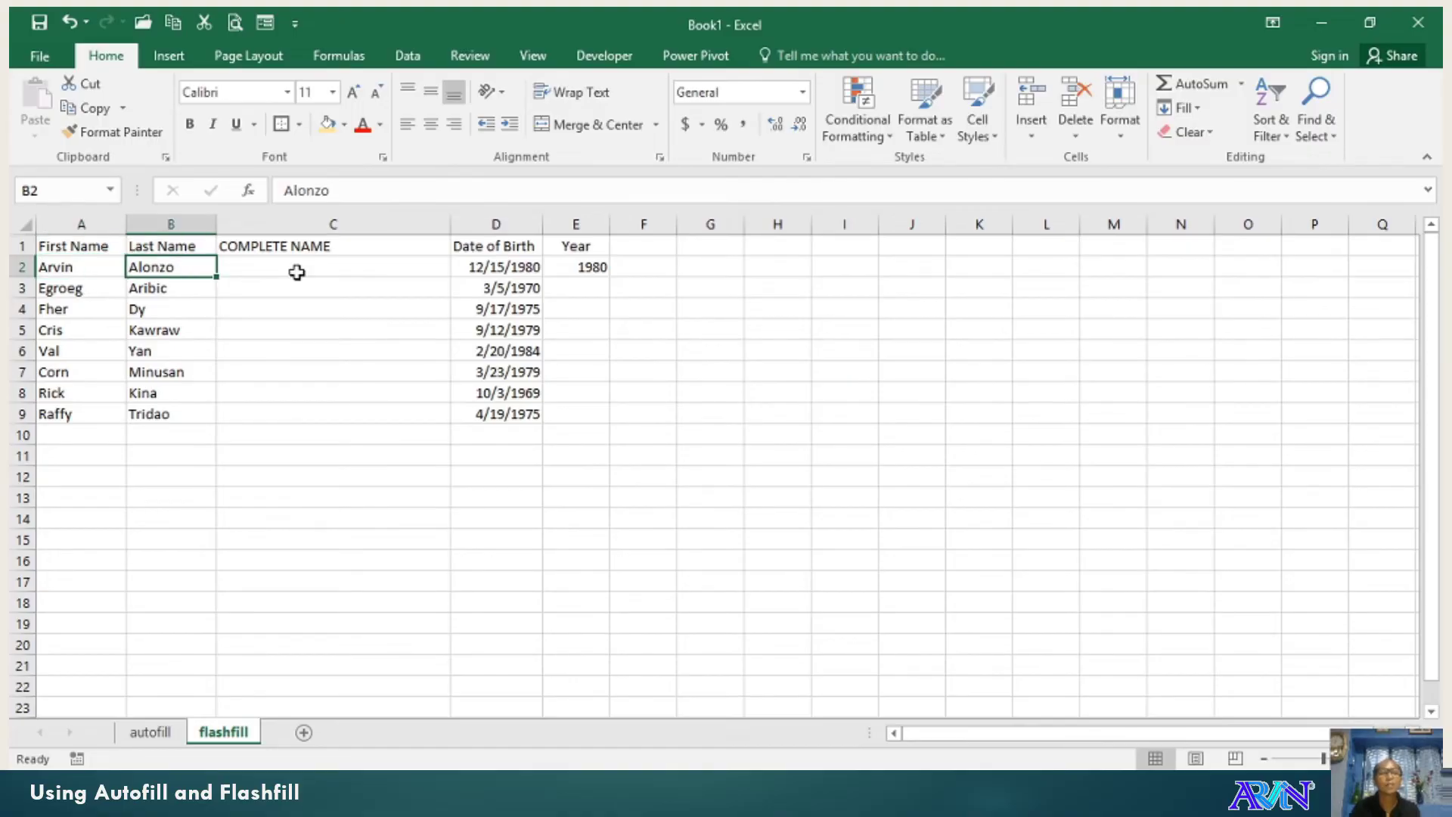
{"action": "key", "text": "Right"}
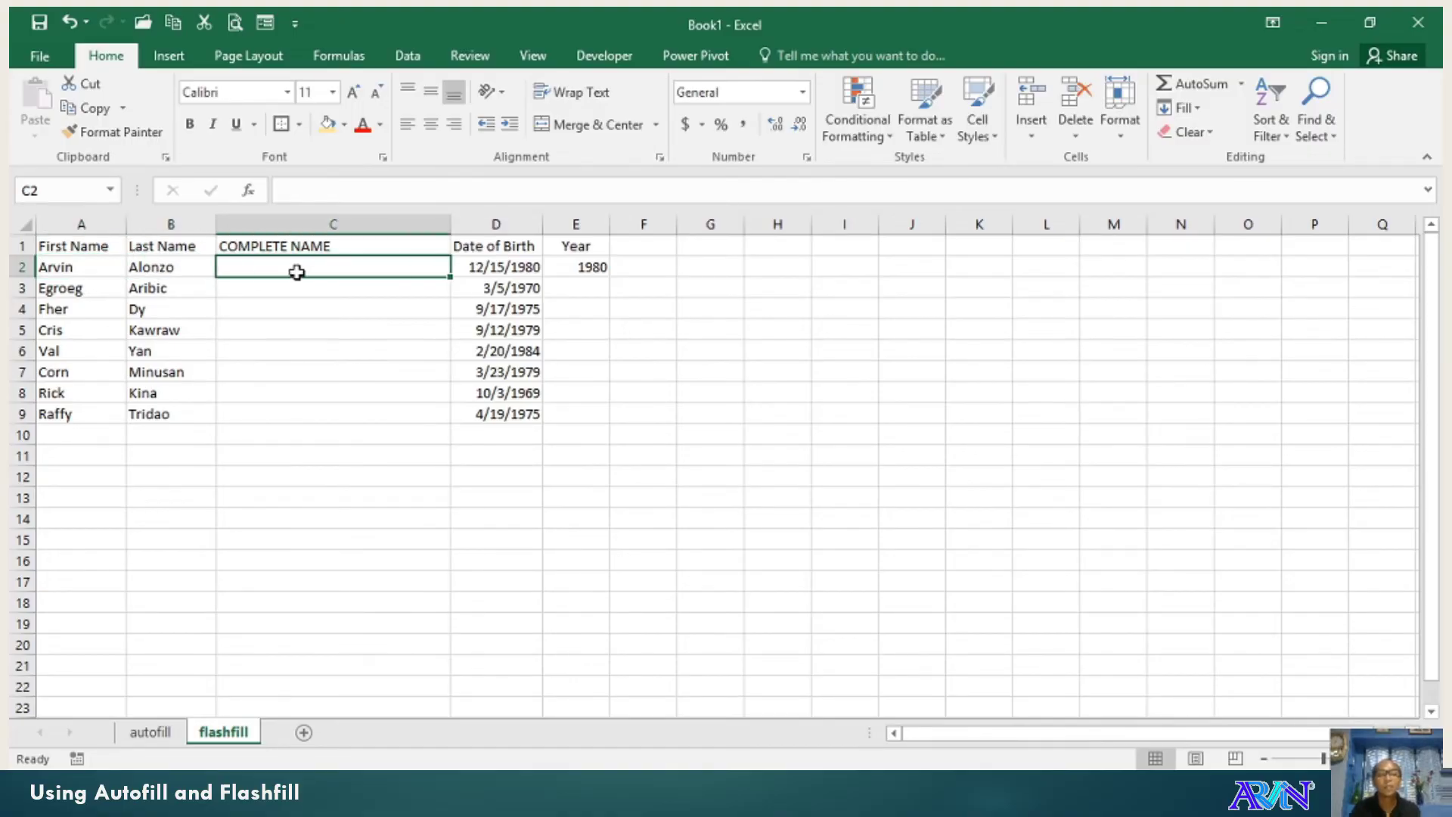
{"action": "type", "text": "Ar"}
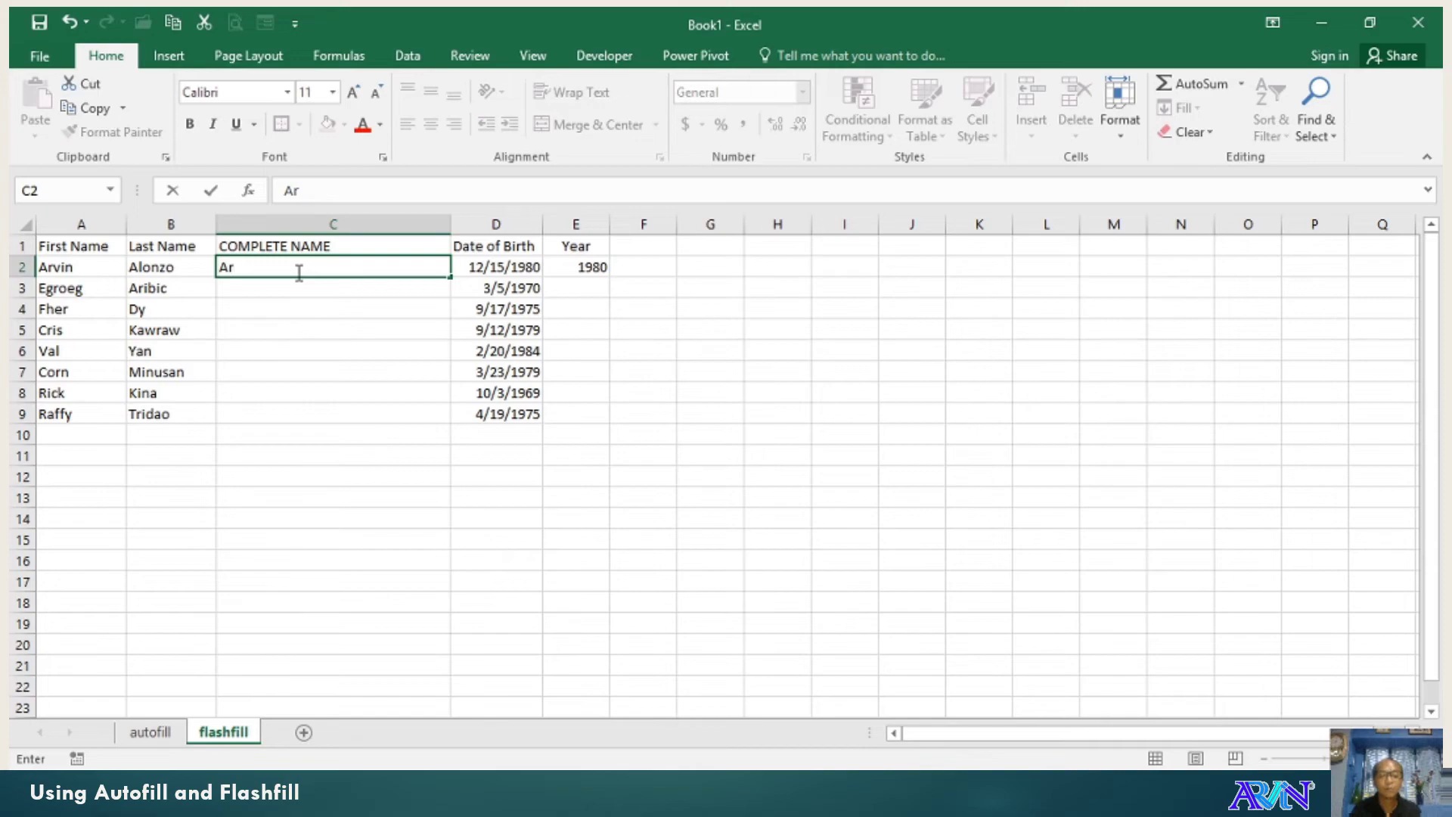
{"action": "type", "text": " Alon"}
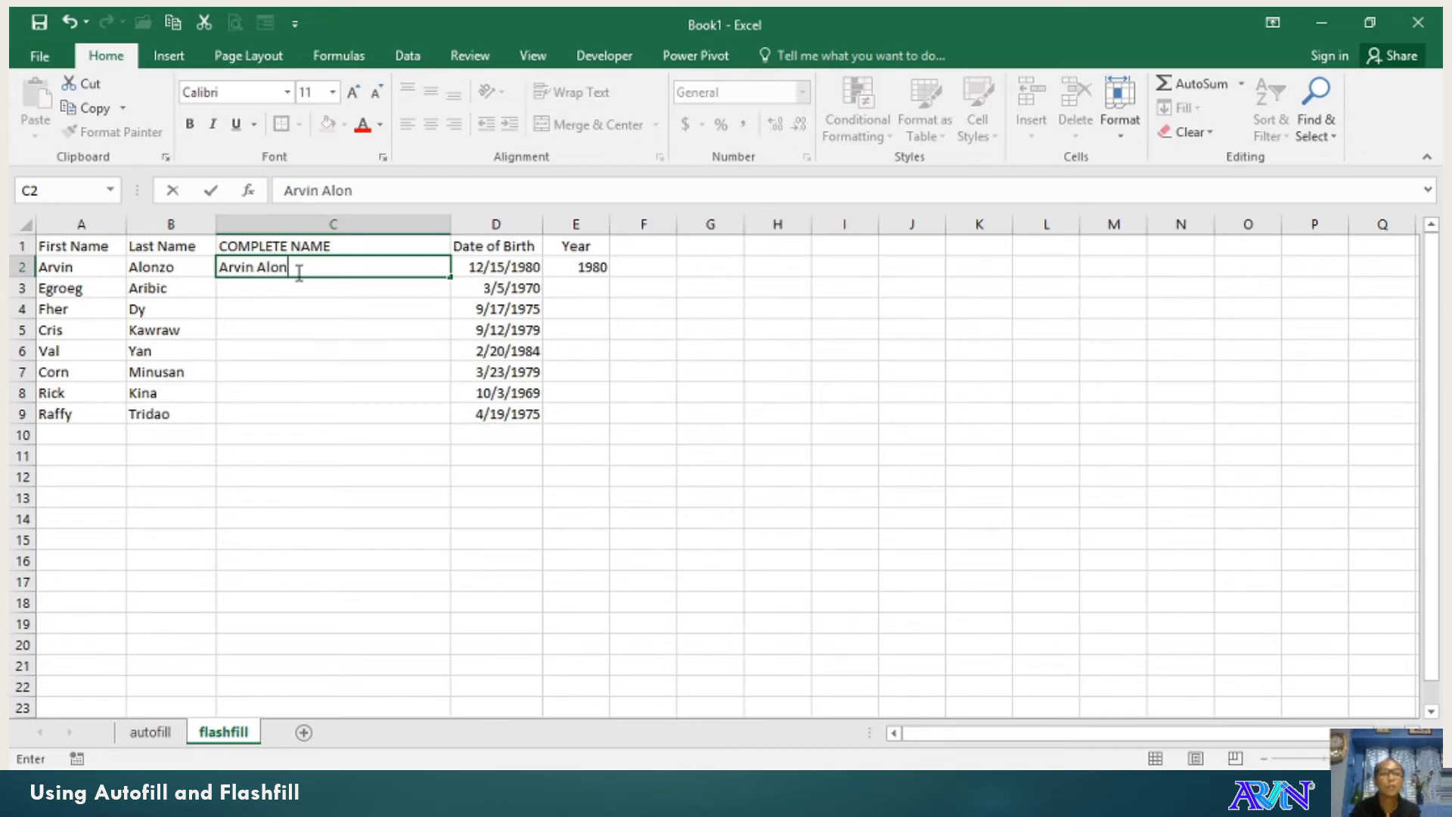
{"action": "type", "text": "zo"}
{"action": "key", "text": "Return"}
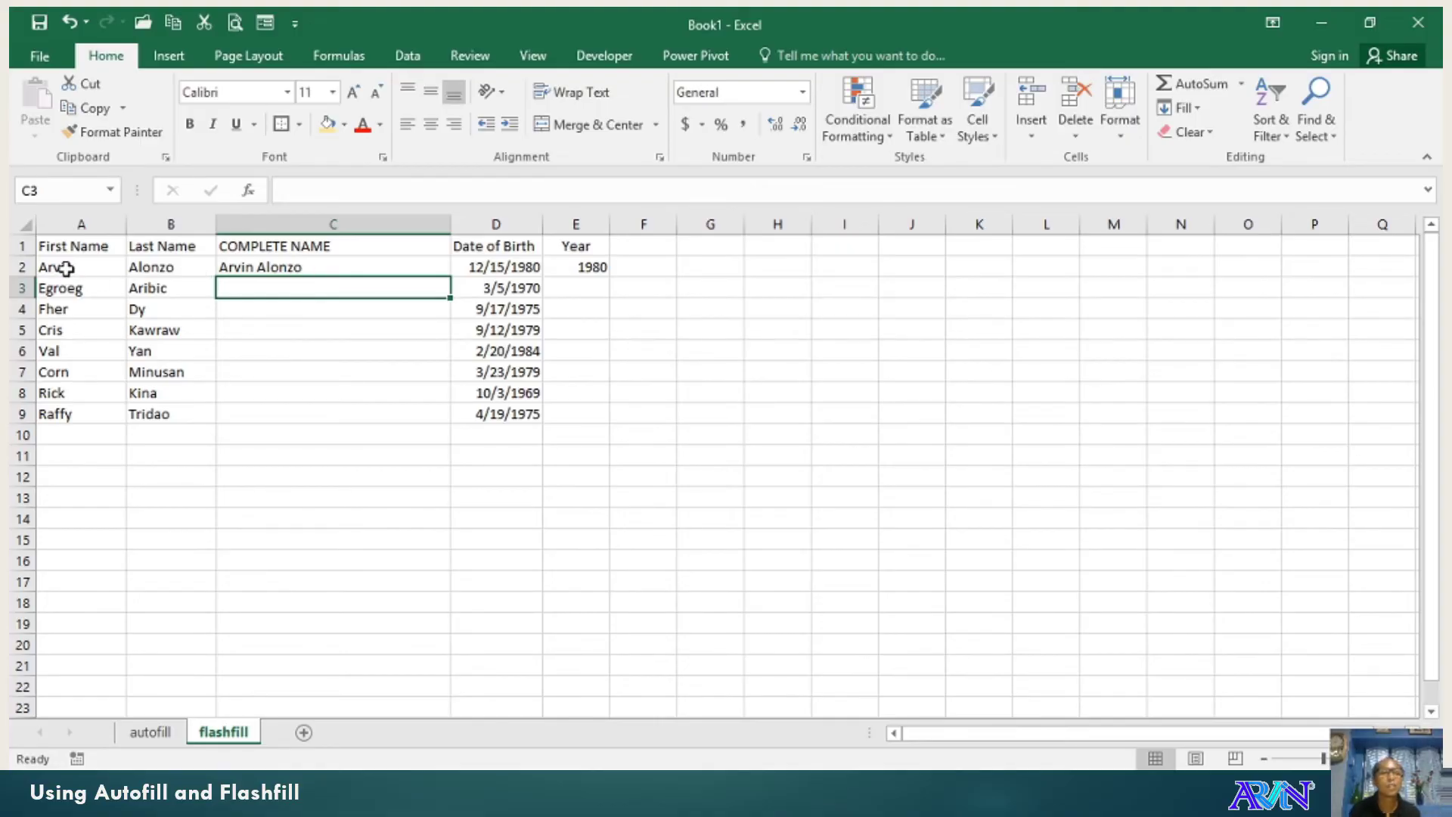
{"action": "left_click", "coordinate": [66, 267]}
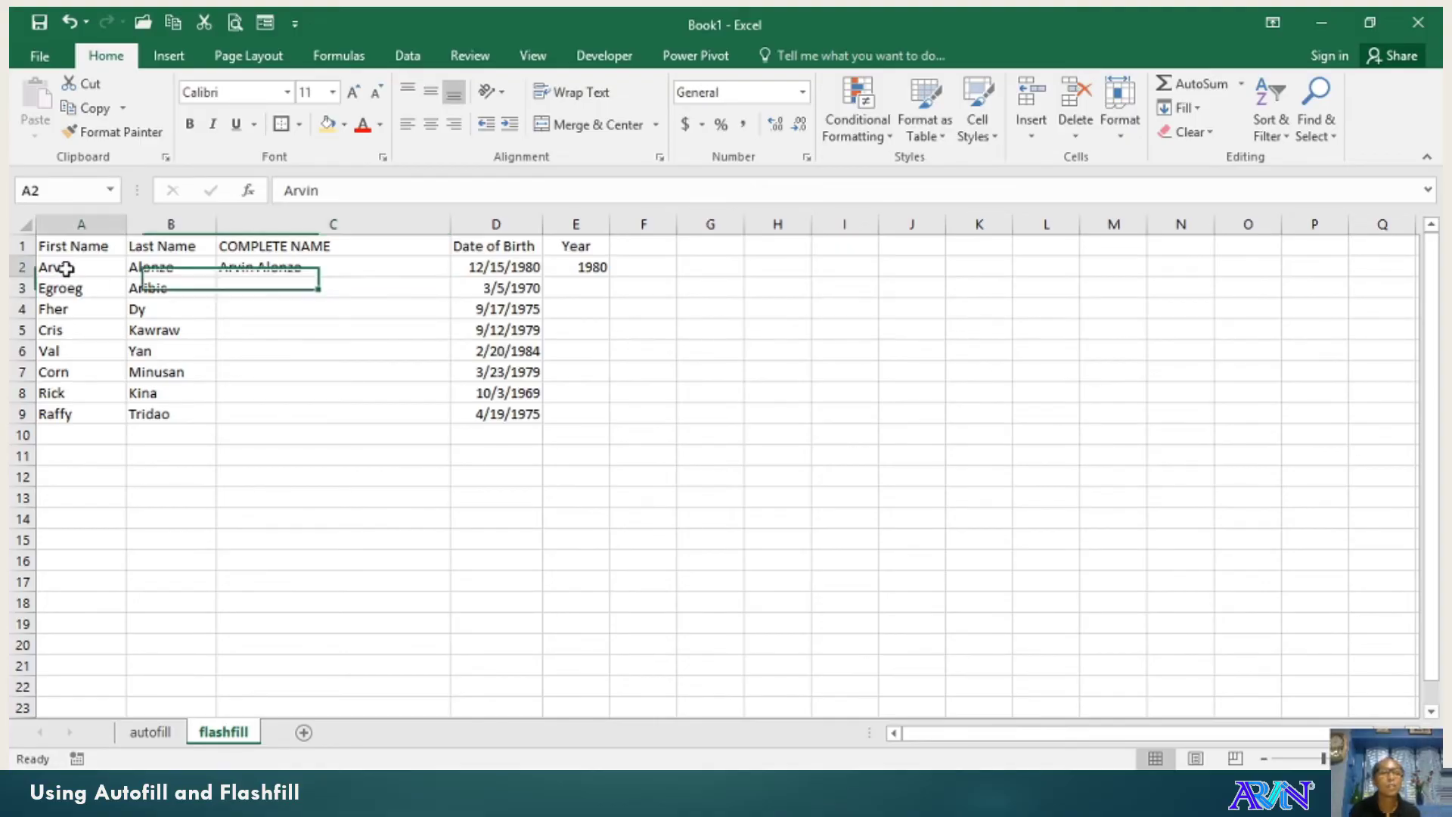
{"action": "left_click", "coordinate": [155, 268]}
{"action": "left_click", "coordinate": [245, 266]}
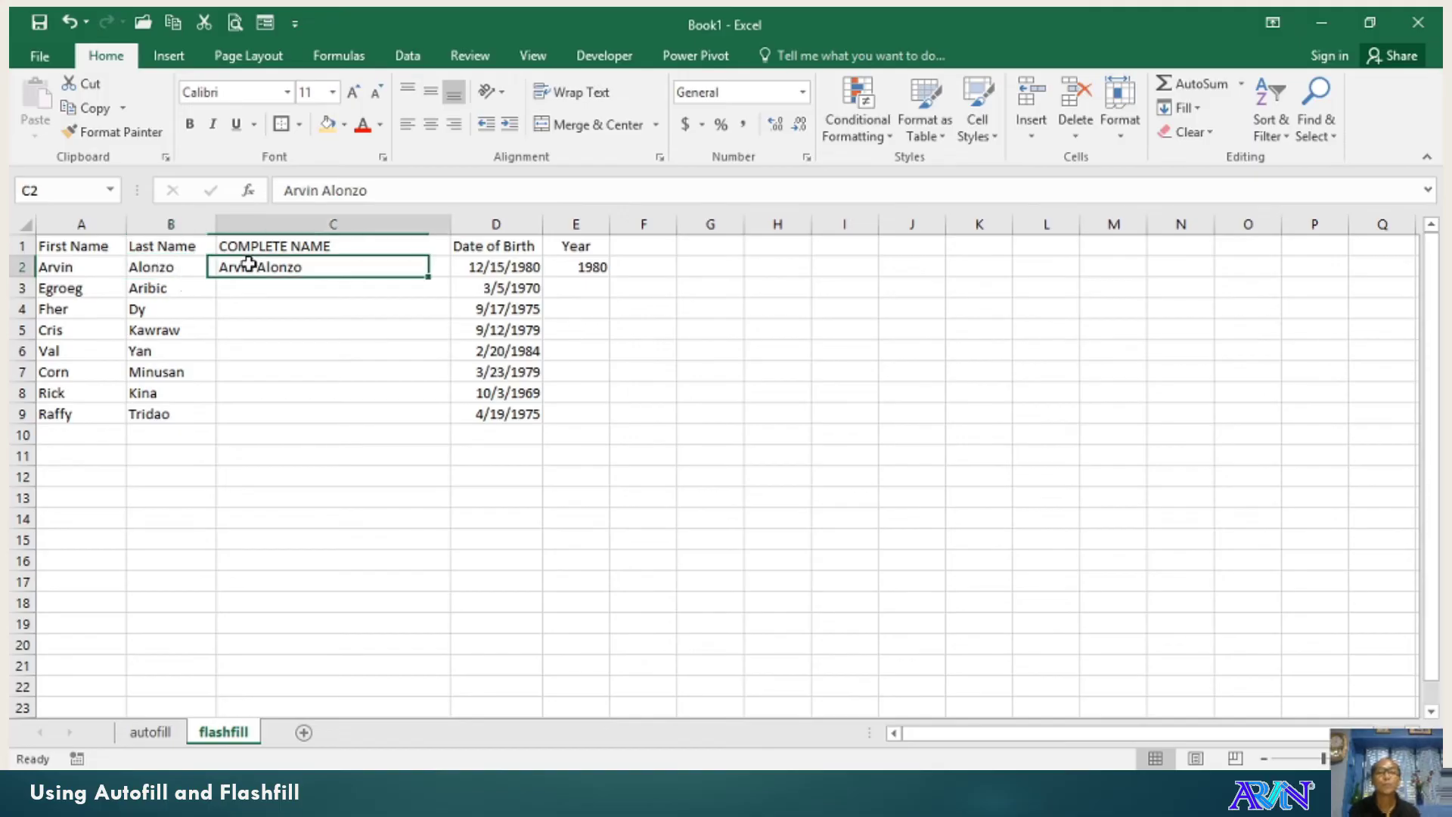
{"action": "left_click", "coordinate": [298, 291]}
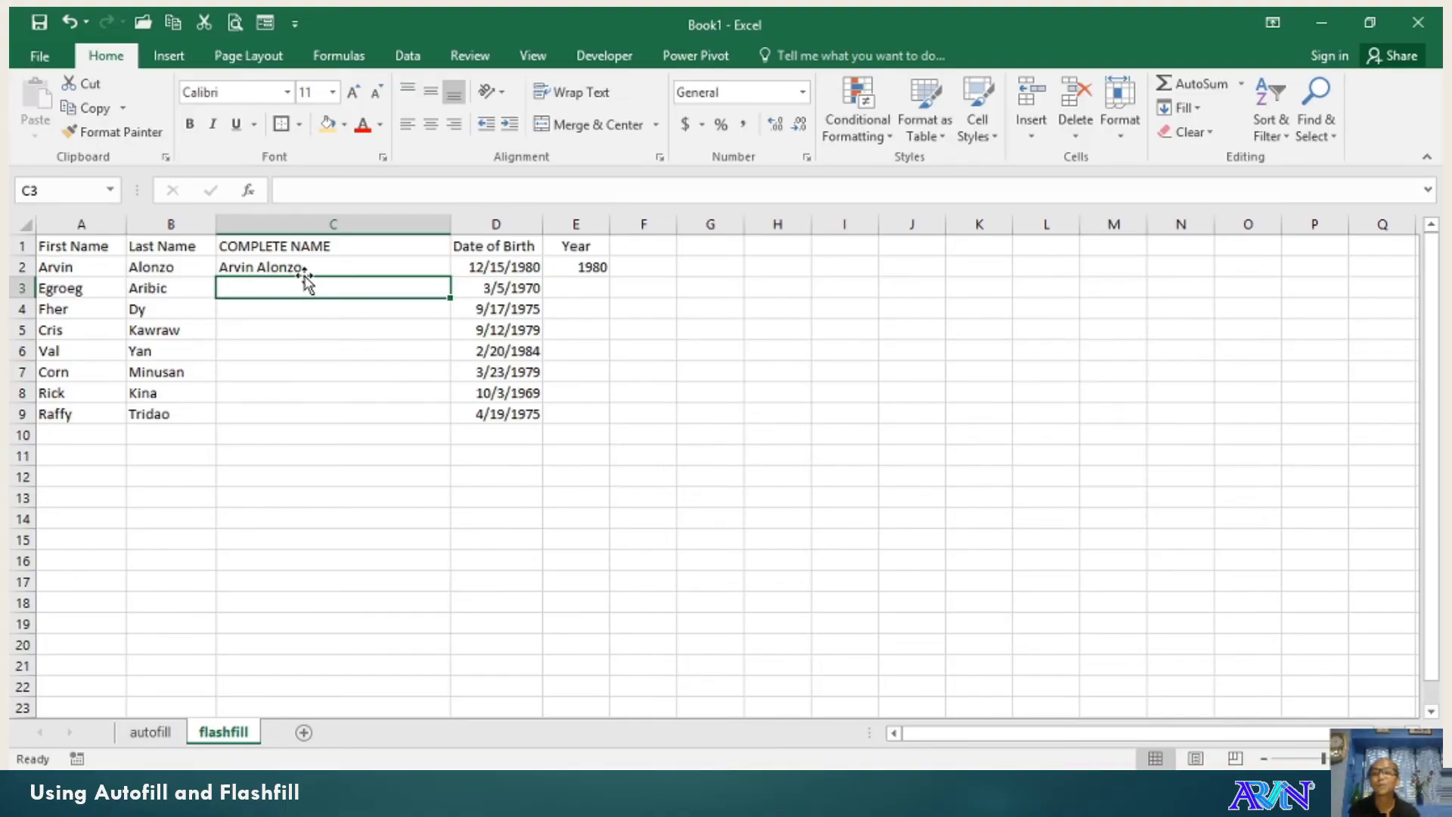
- Flash Fill the remaining complete names in C3:C9 from the example in C2
{"action": "left_click", "coordinate": [1188, 110]}
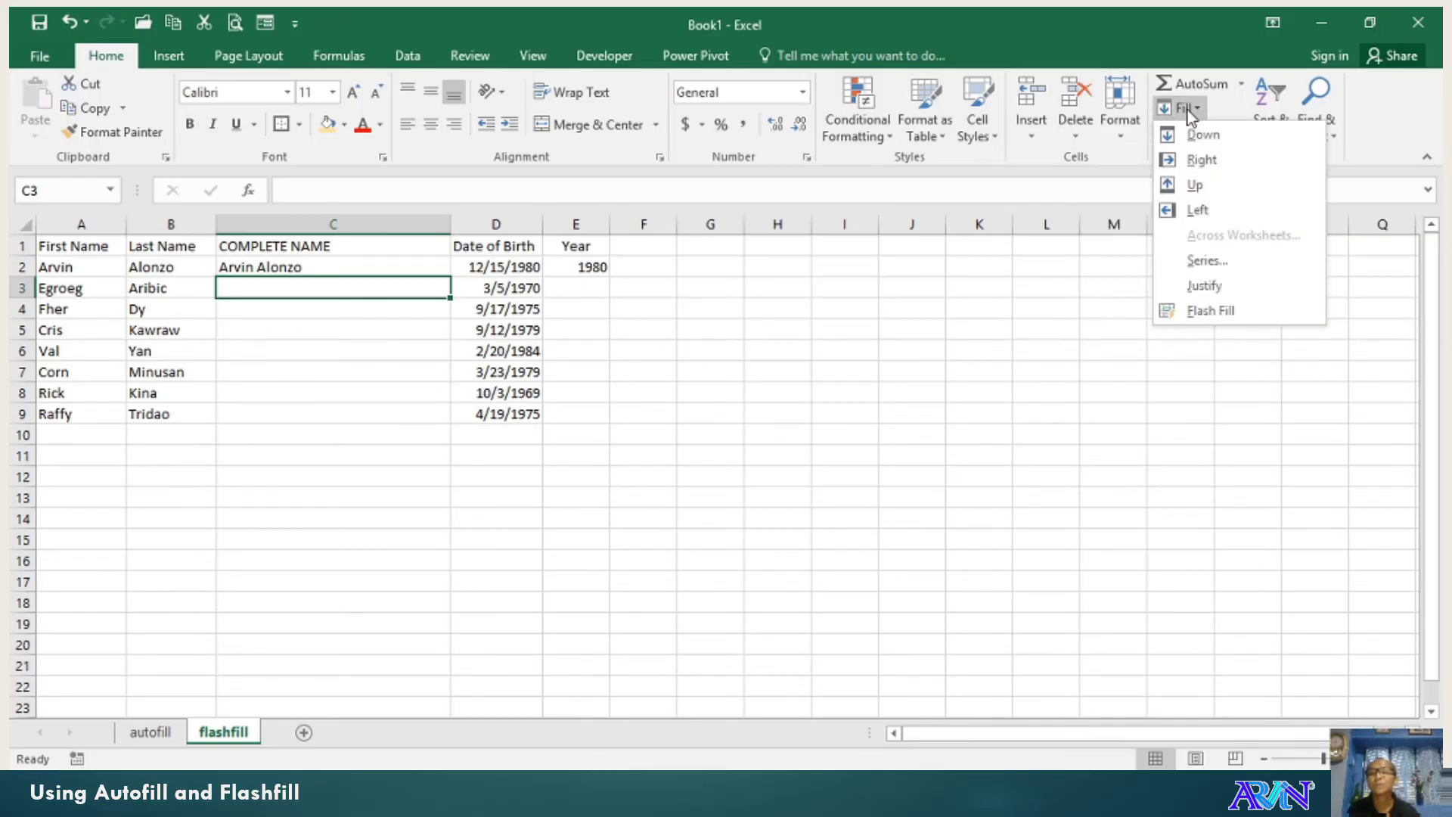
{"action": "left_click", "coordinate": [1209, 308]}
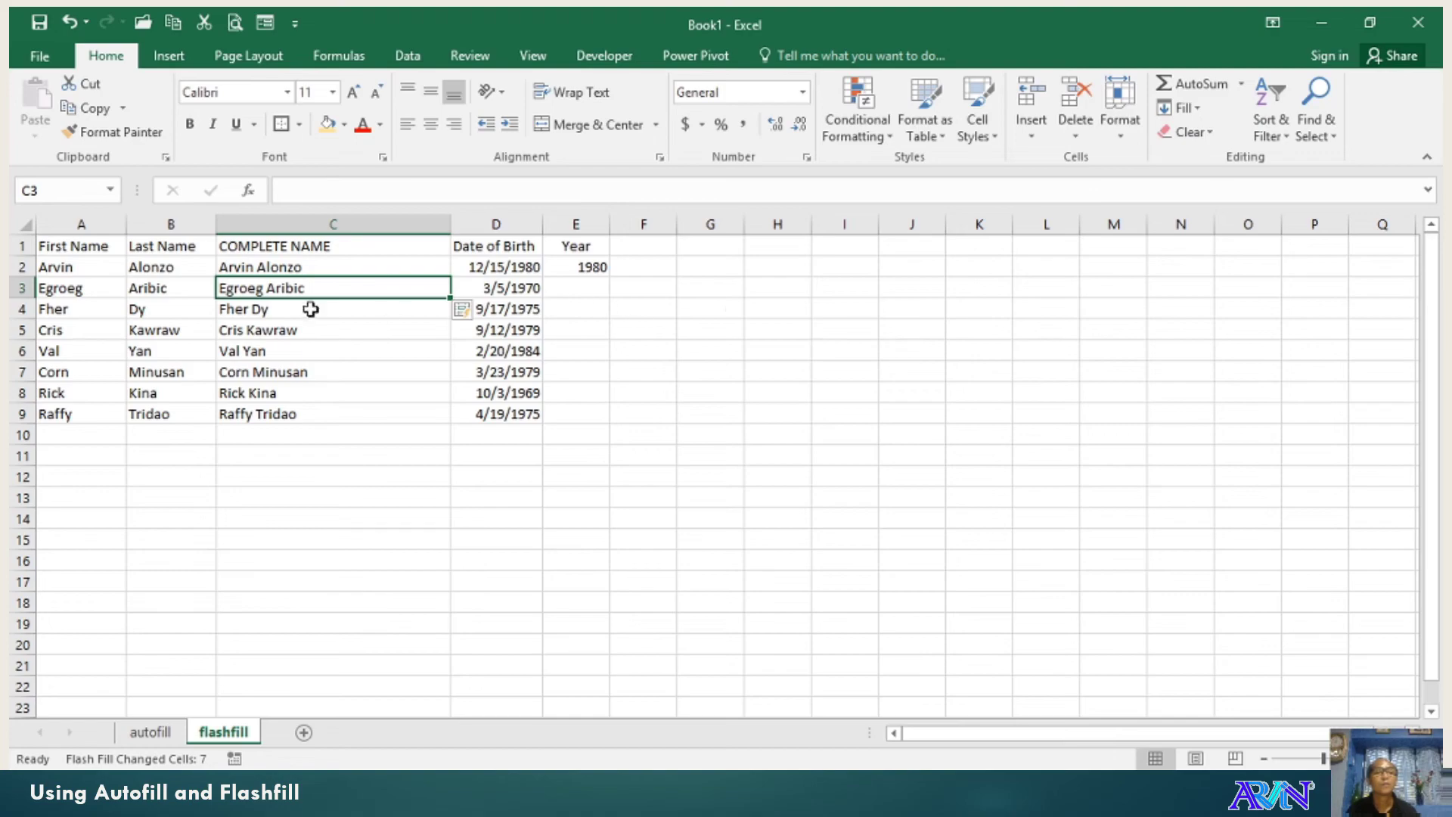
{"action": "left_click", "coordinate": [293, 267]}
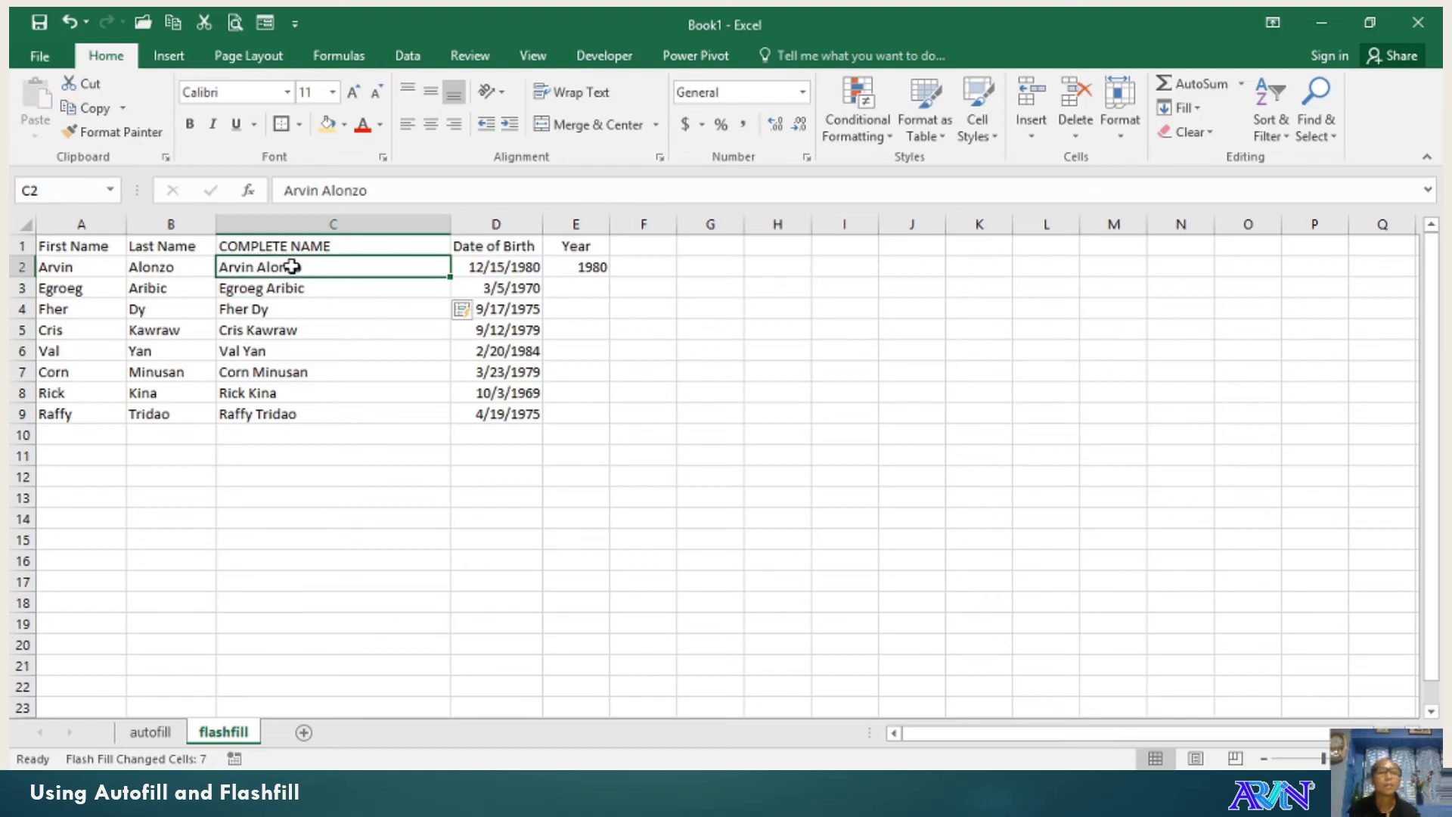
{"action": "left_click", "coordinate": [259, 290]}
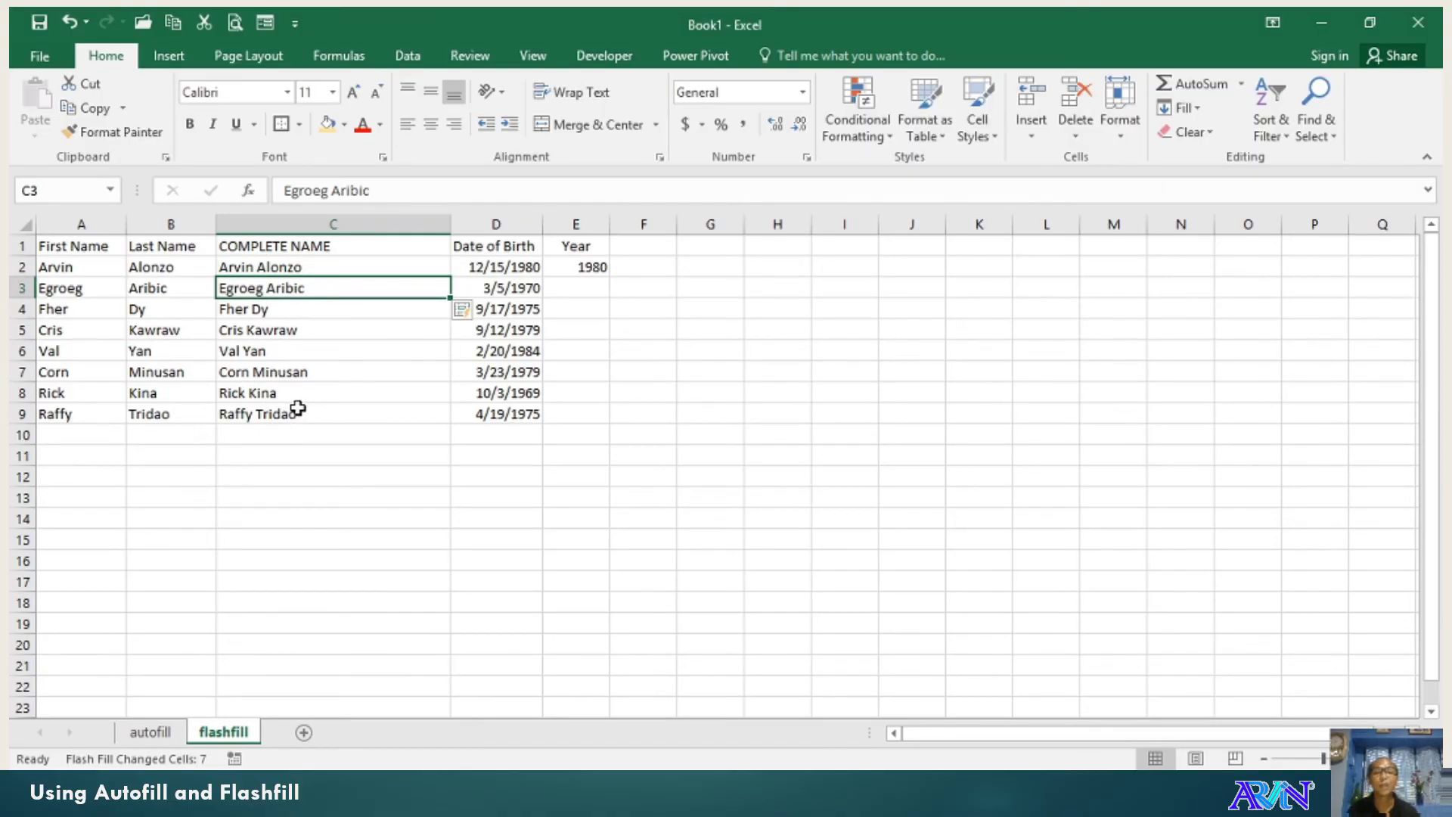
{"action": "left_click", "coordinate": [594, 266]}
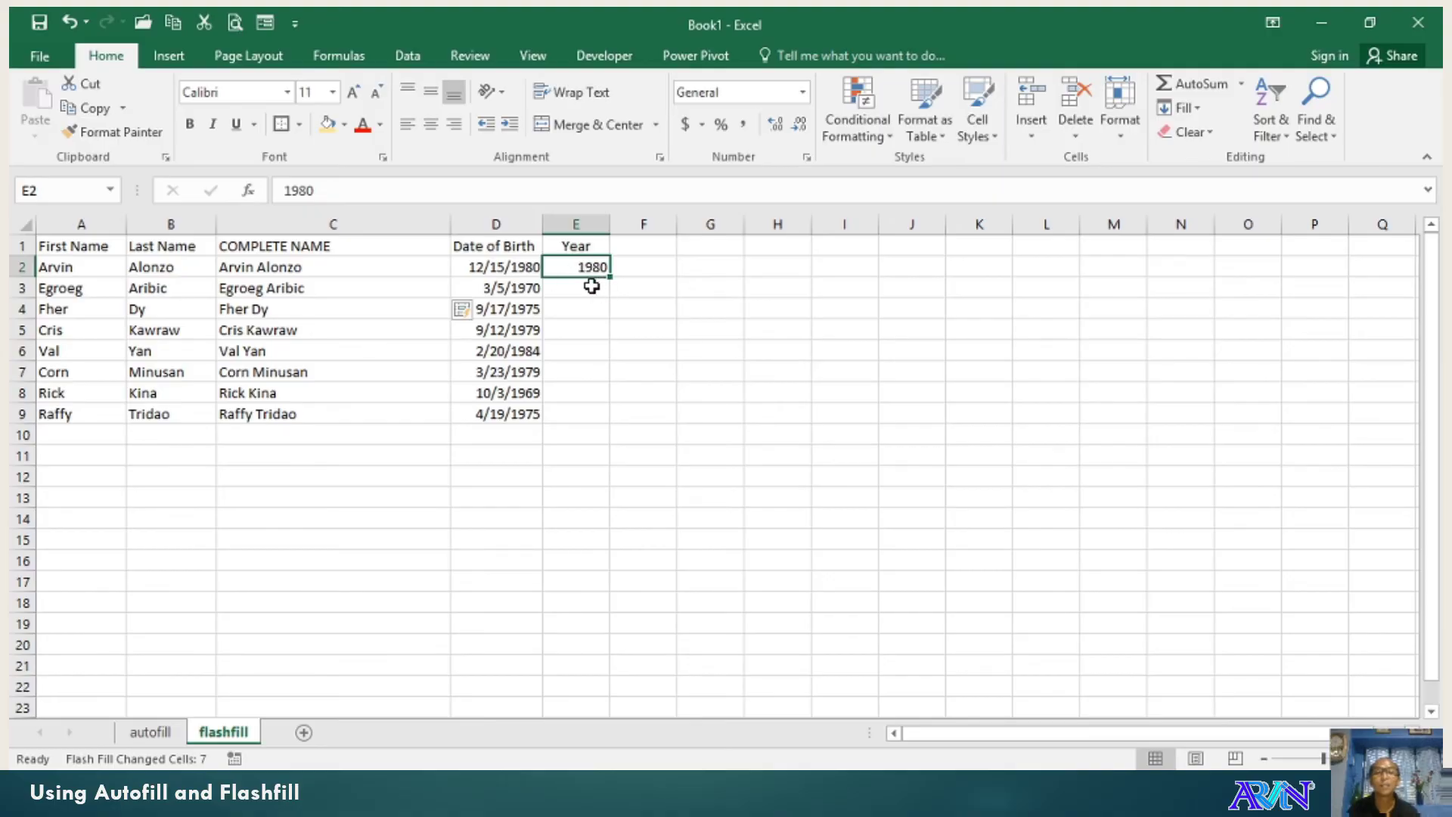
- Flash Fill the birth years into E3:E9 (1970, 1975, 1979, 1984, 1979, 1969, 1975)
{"action": "left_click", "coordinate": [592, 286]}
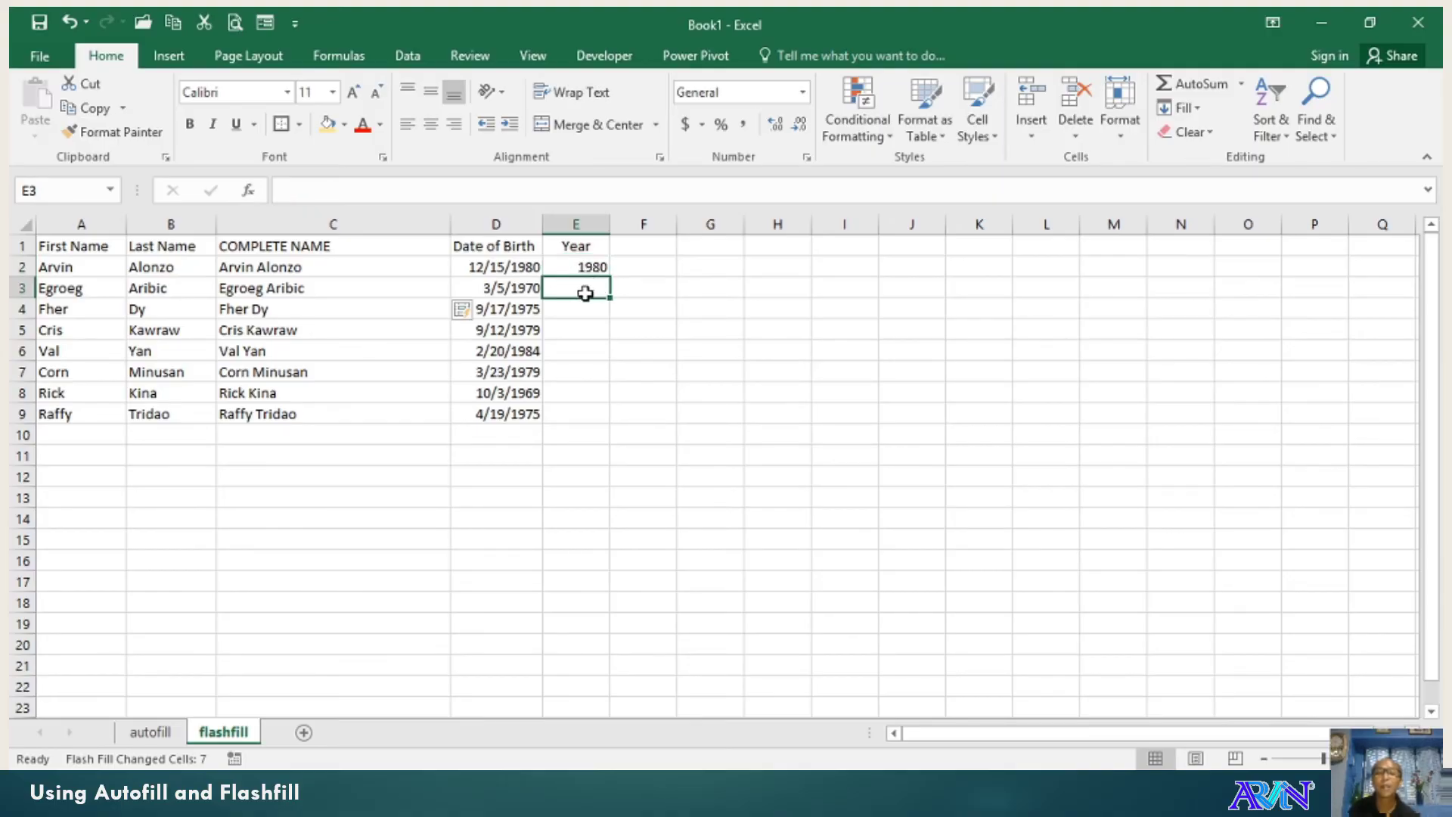
{"action": "left_click", "coordinate": [1185, 110]}
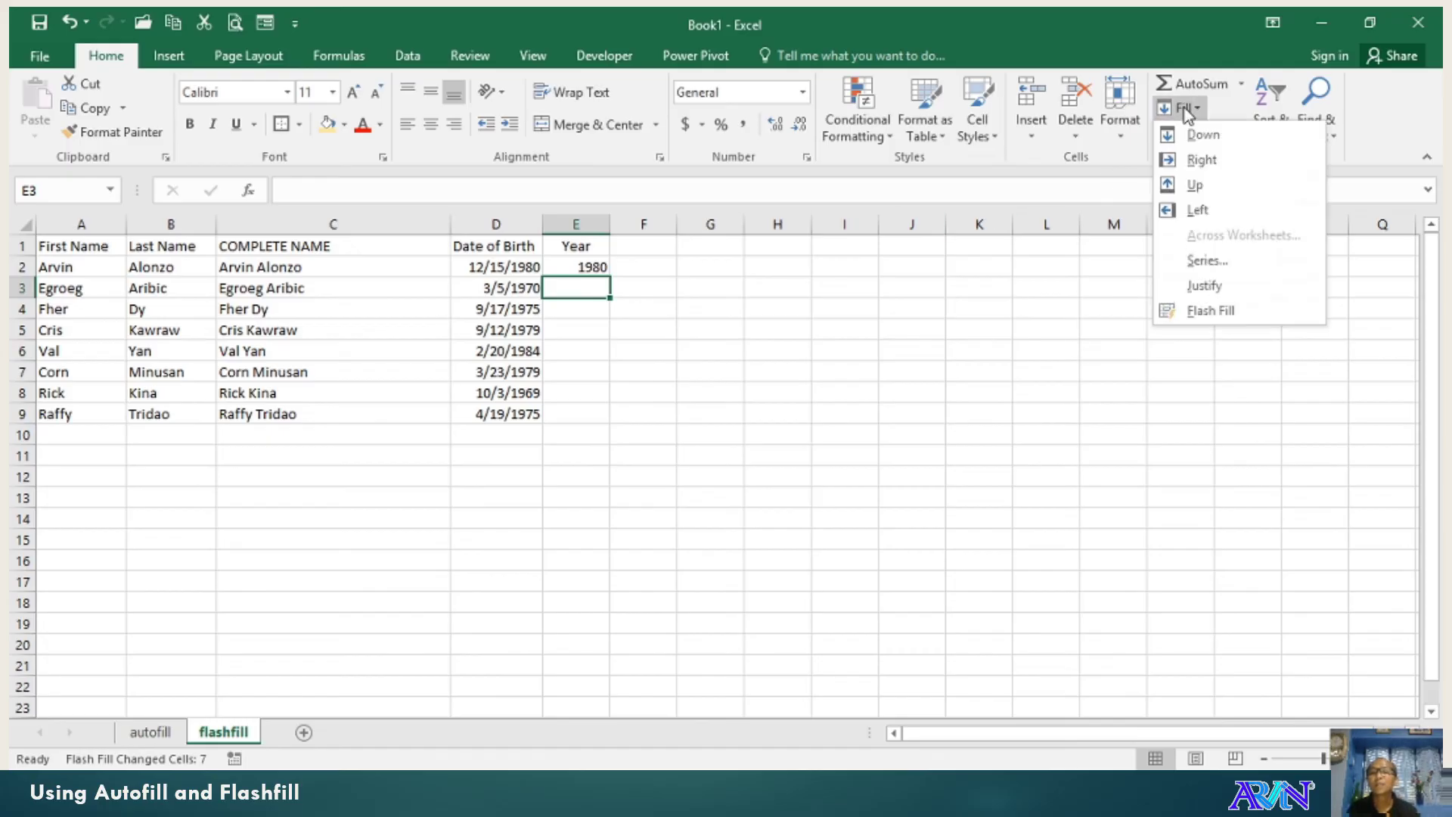
{"action": "left_click", "coordinate": [1219, 314]}
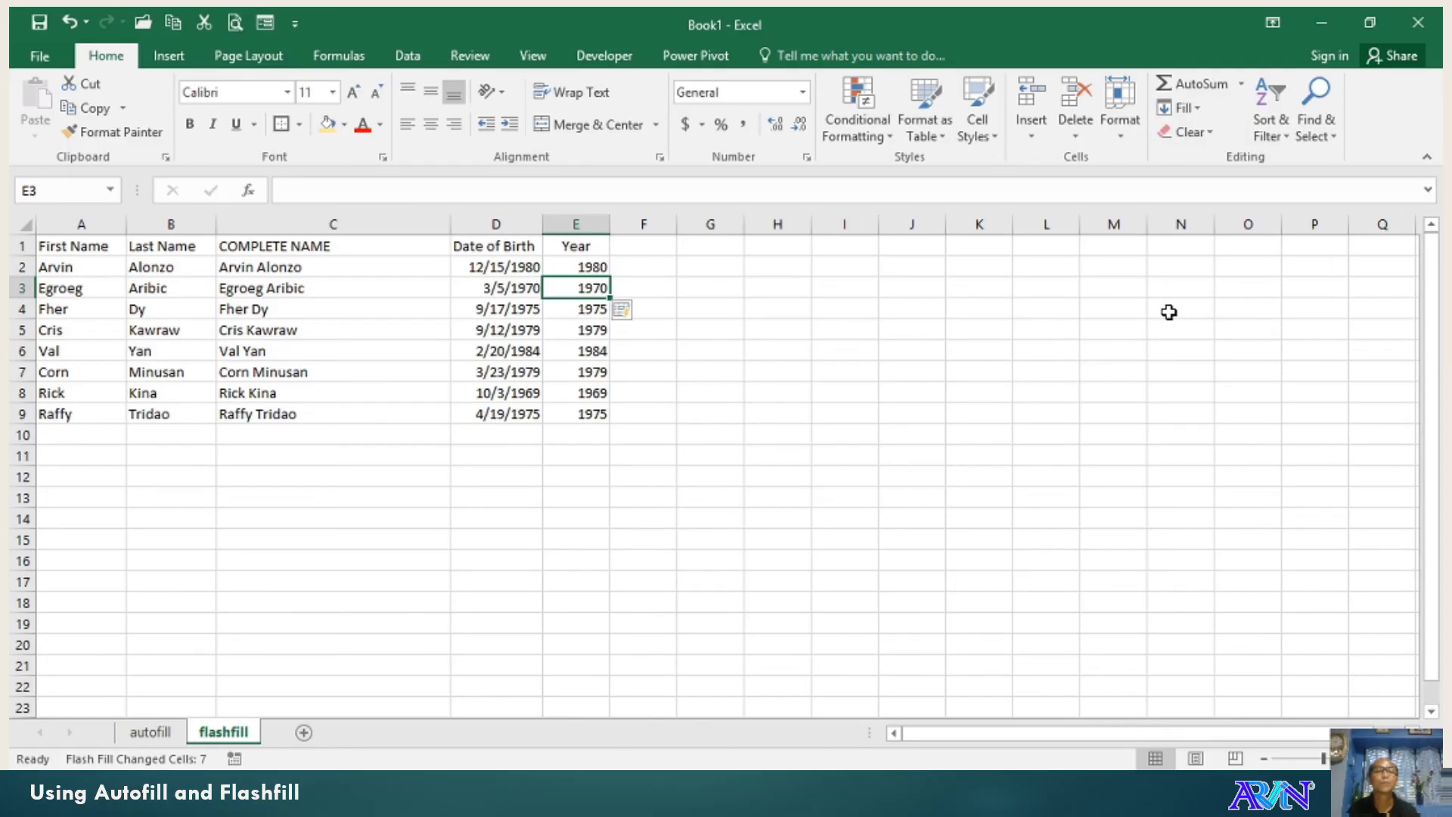
{"action": "left_click", "coordinate": [641, 254]}
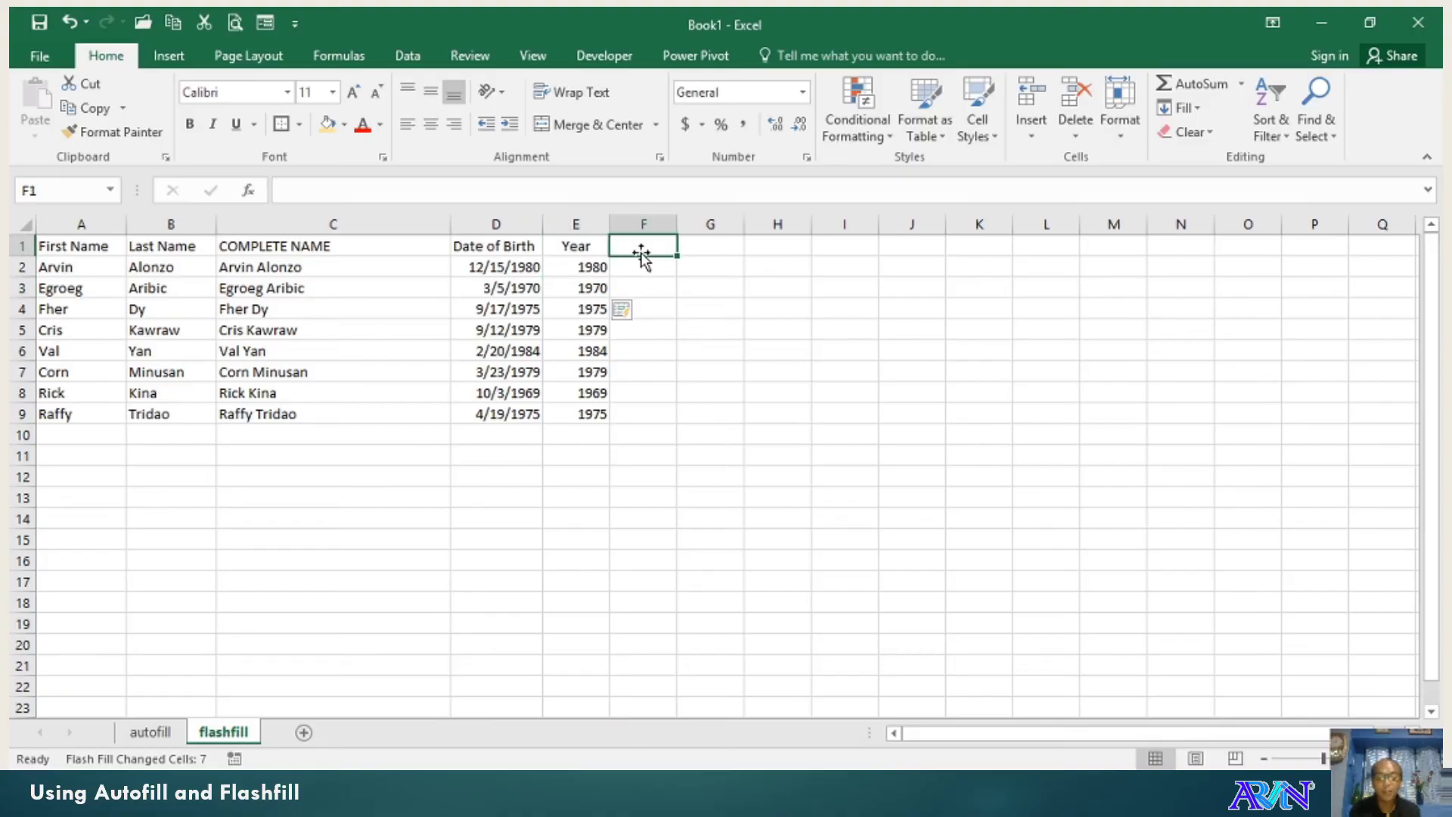
- Head F1 'Month', enter 12 in F2, then Flash Fill F3:F9 with the birth months
{"action": "type", "text": "Month"}
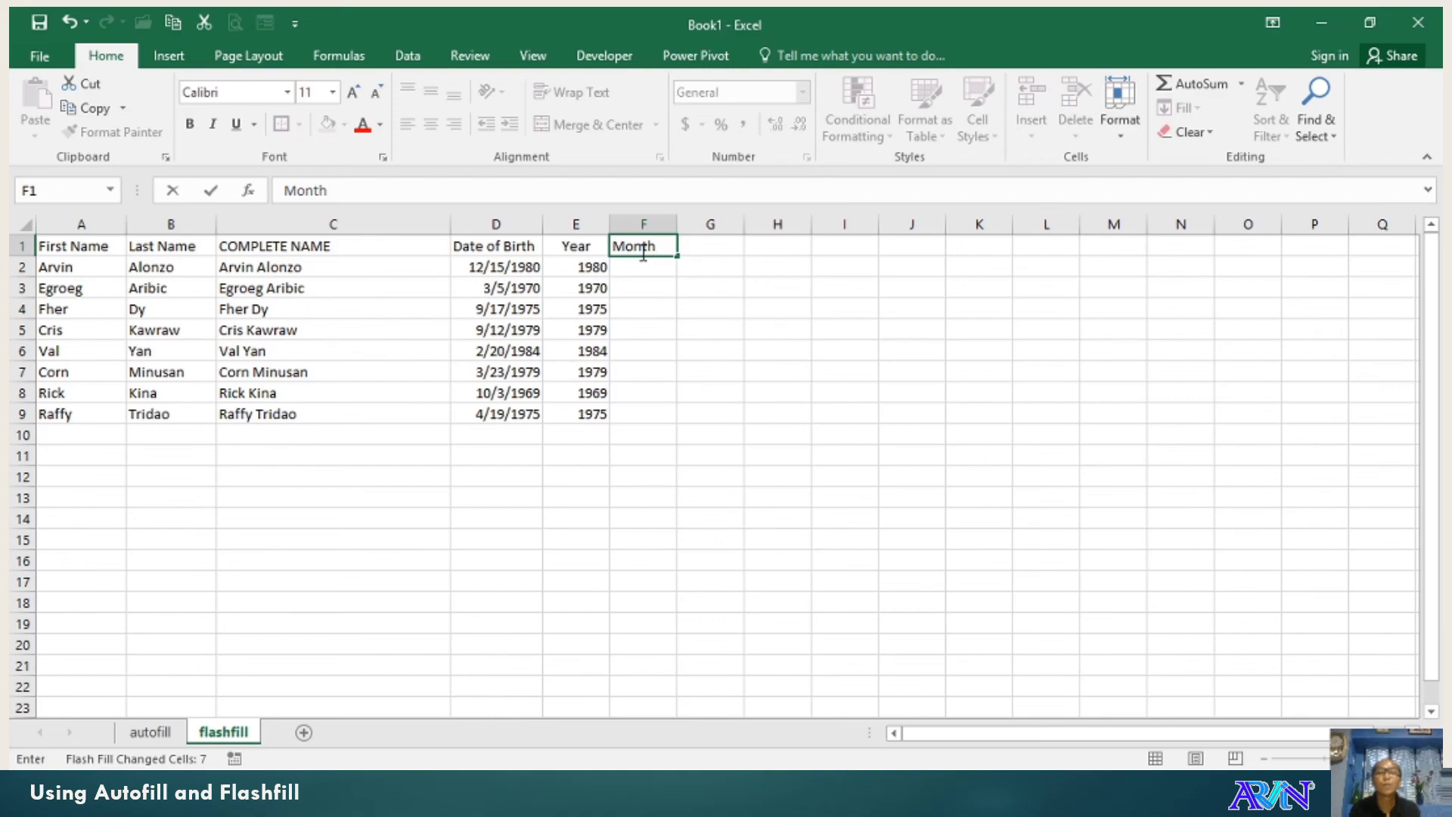
{"action": "key", "text": "Return"}
{"action": "type", "text": "12"}
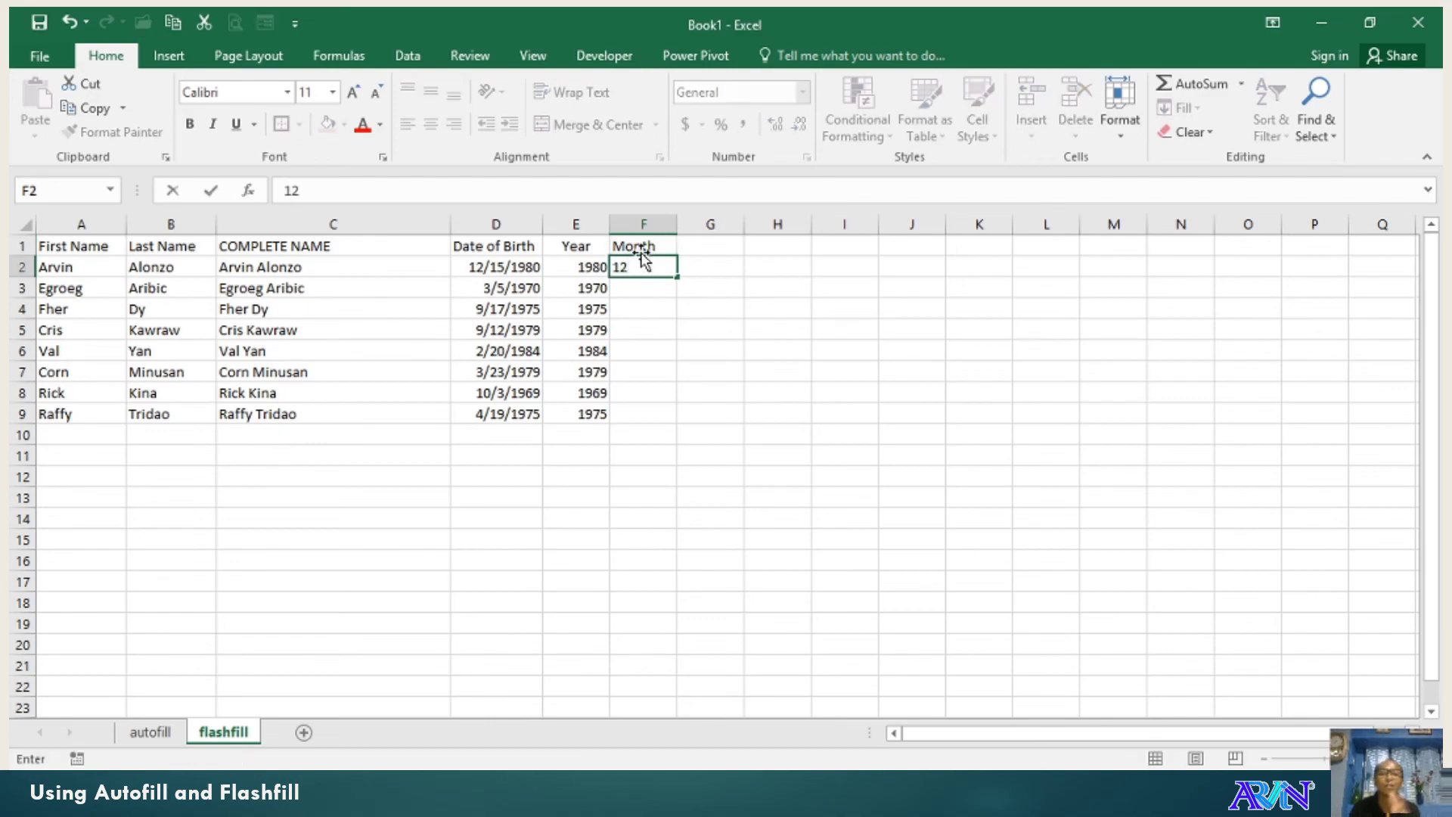
{"action": "key", "text": "Return"}
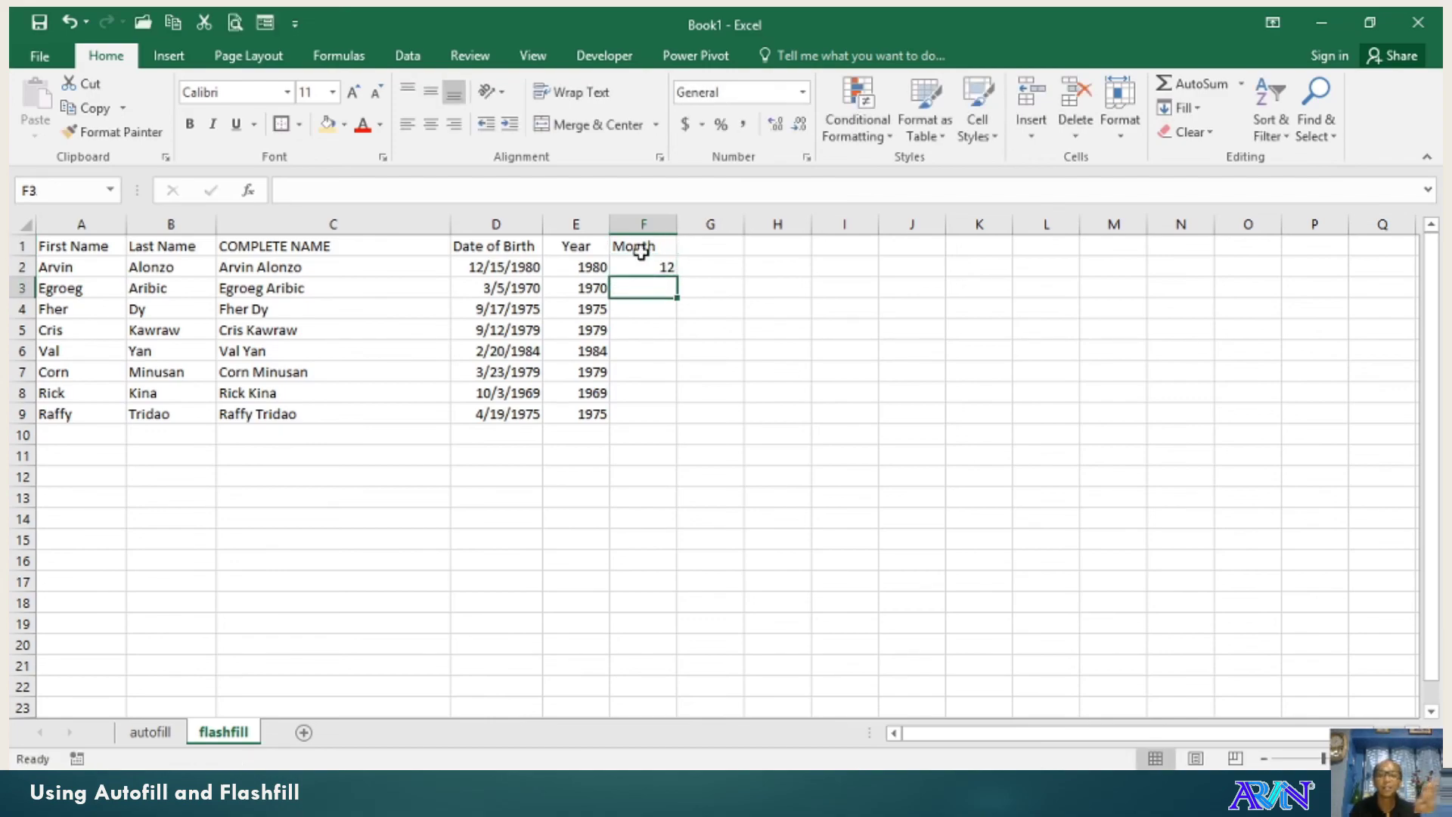
{"action": "key", "text": "Up"}
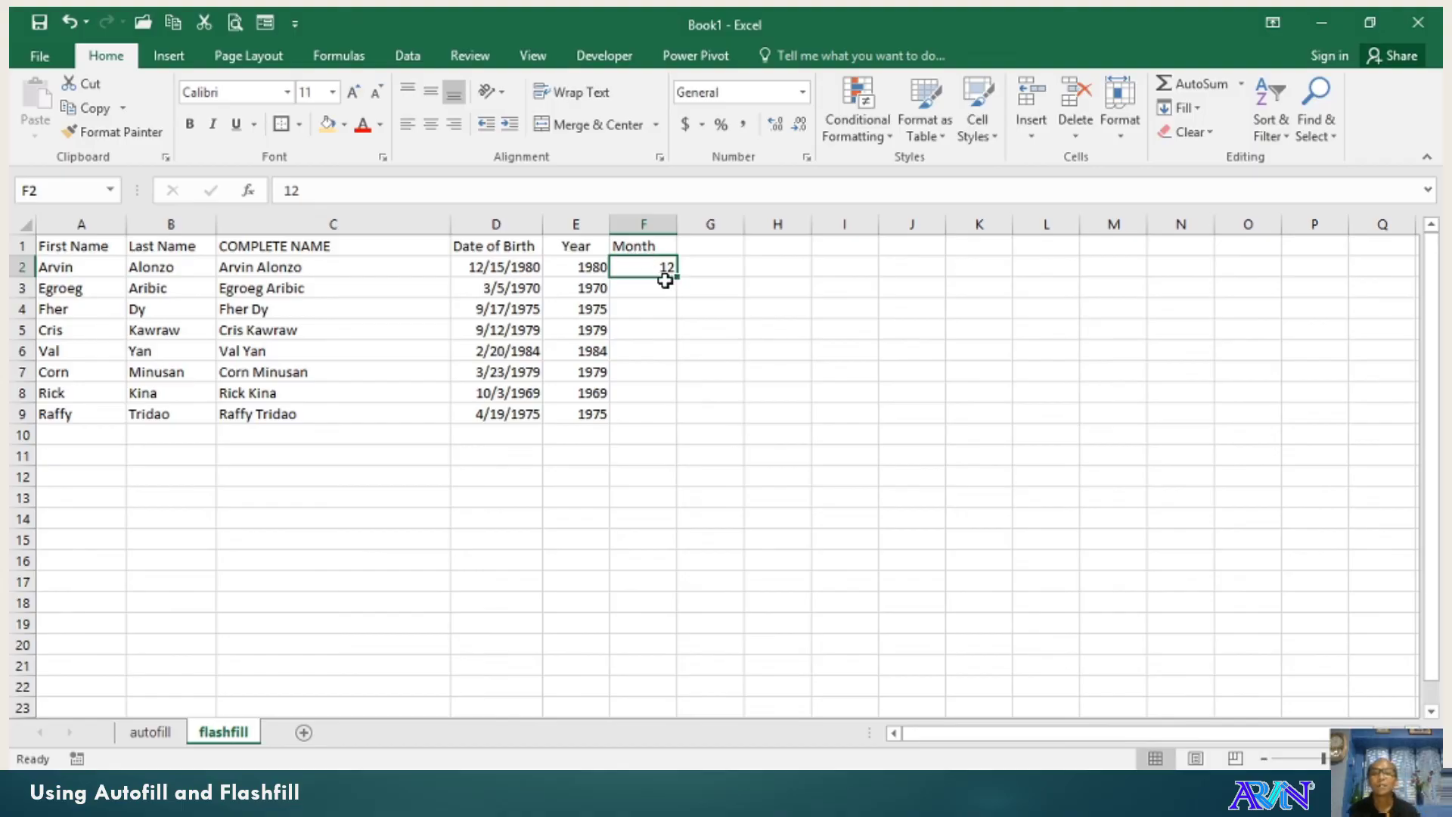
{"action": "left_click", "coordinate": [658, 282]}
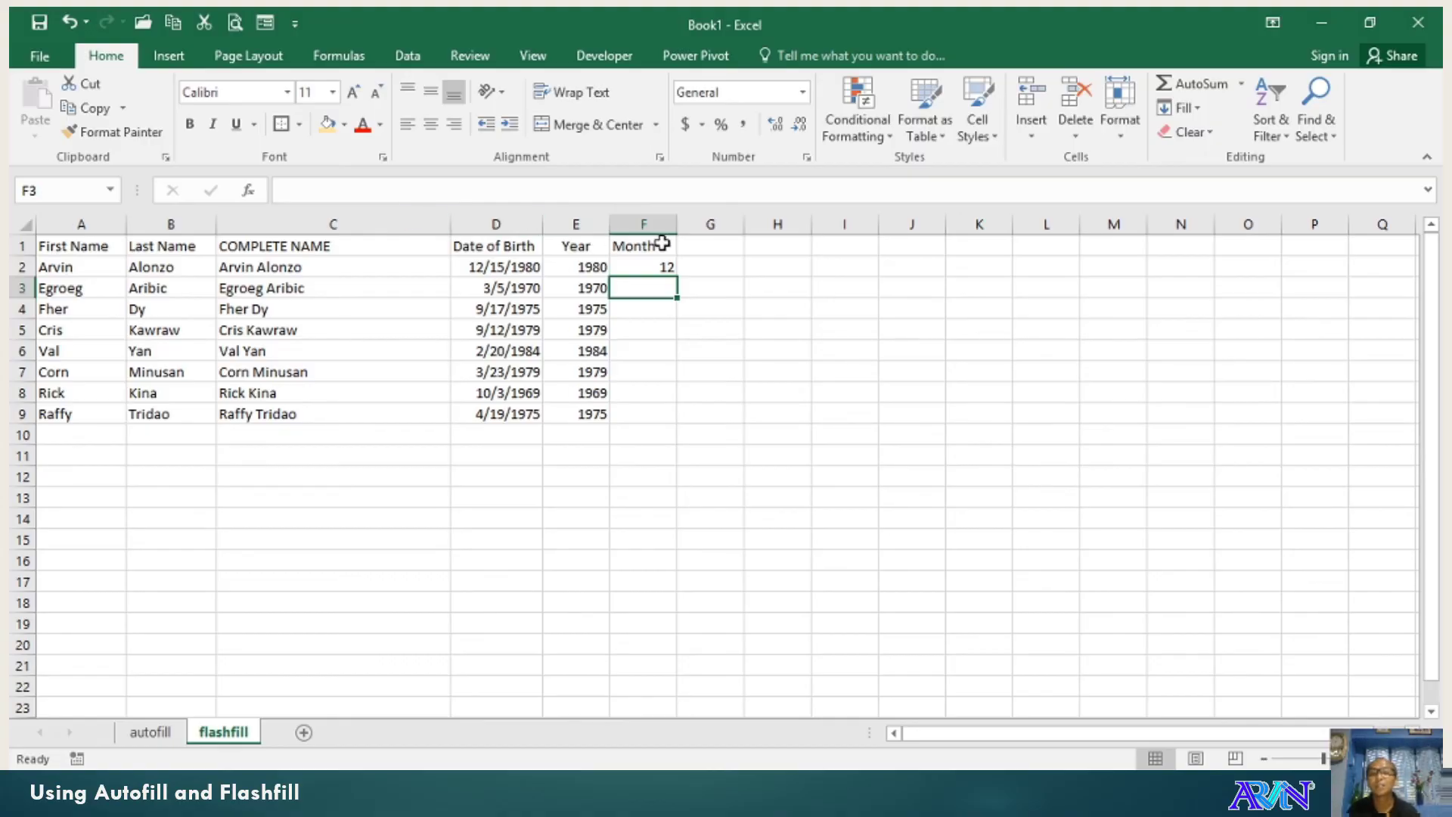
{"action": "left_click", "coordinate": [1200, 108]}
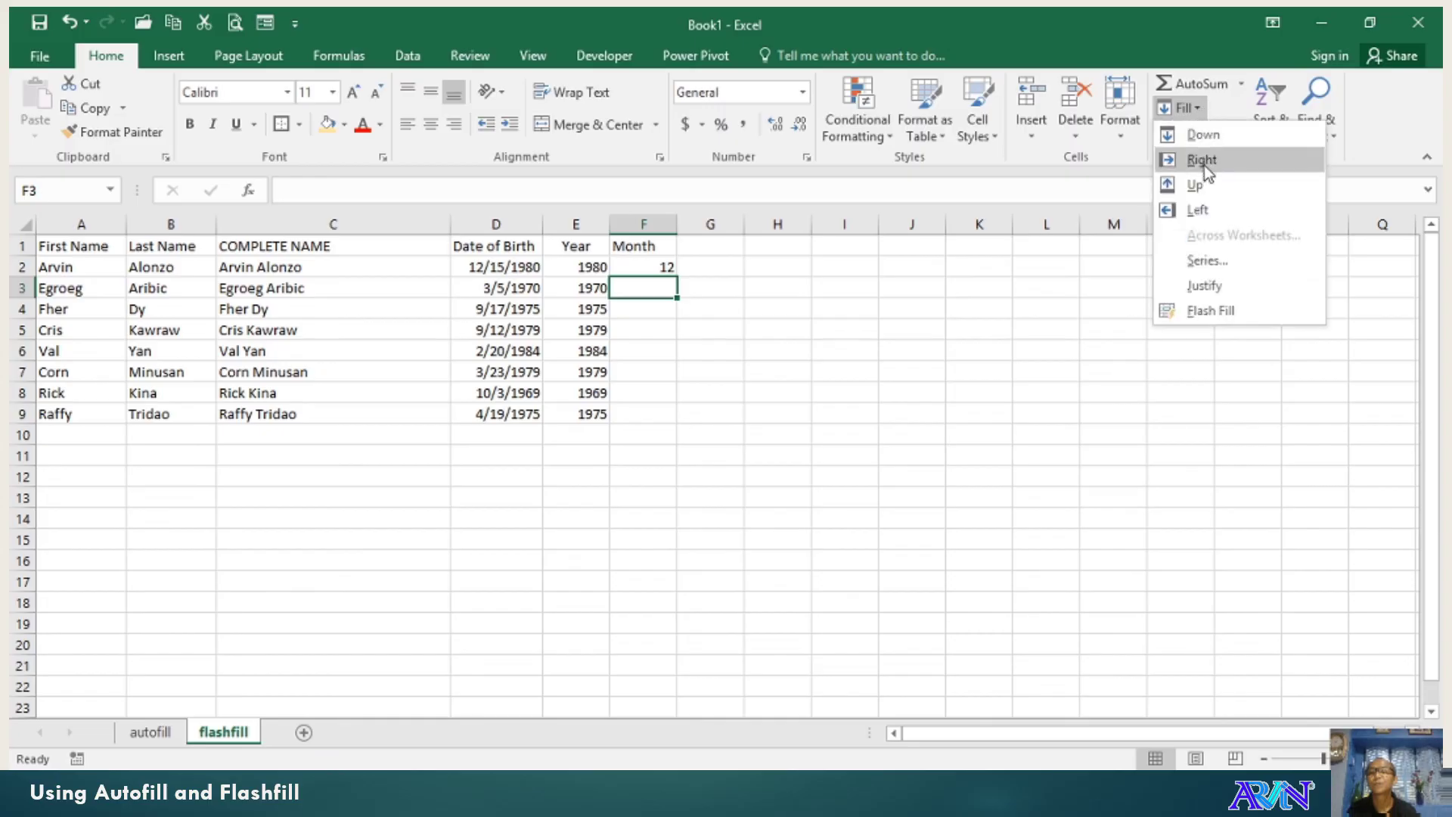
{"action": "left_click", "coordinate": [1212, 310]}
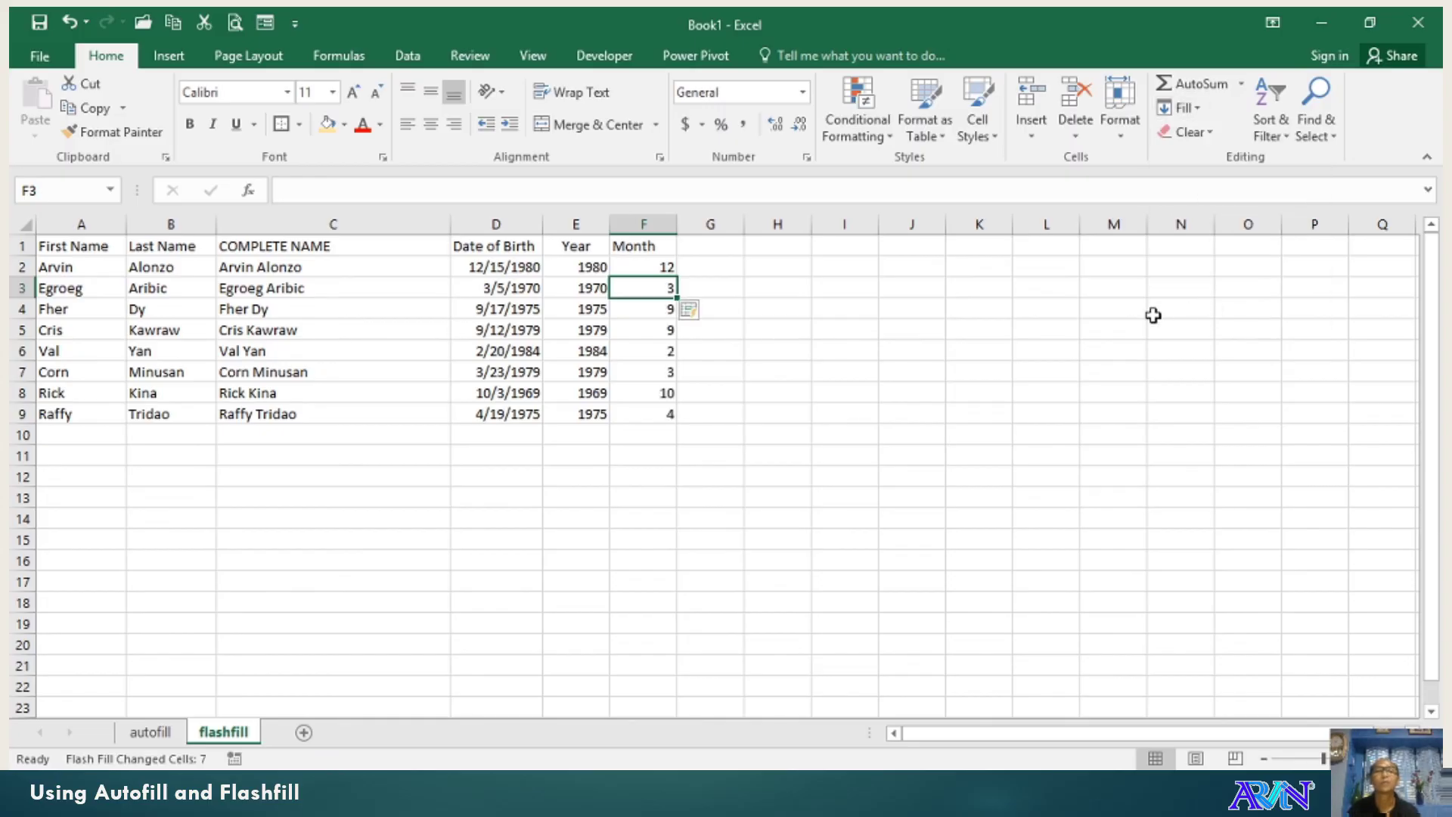